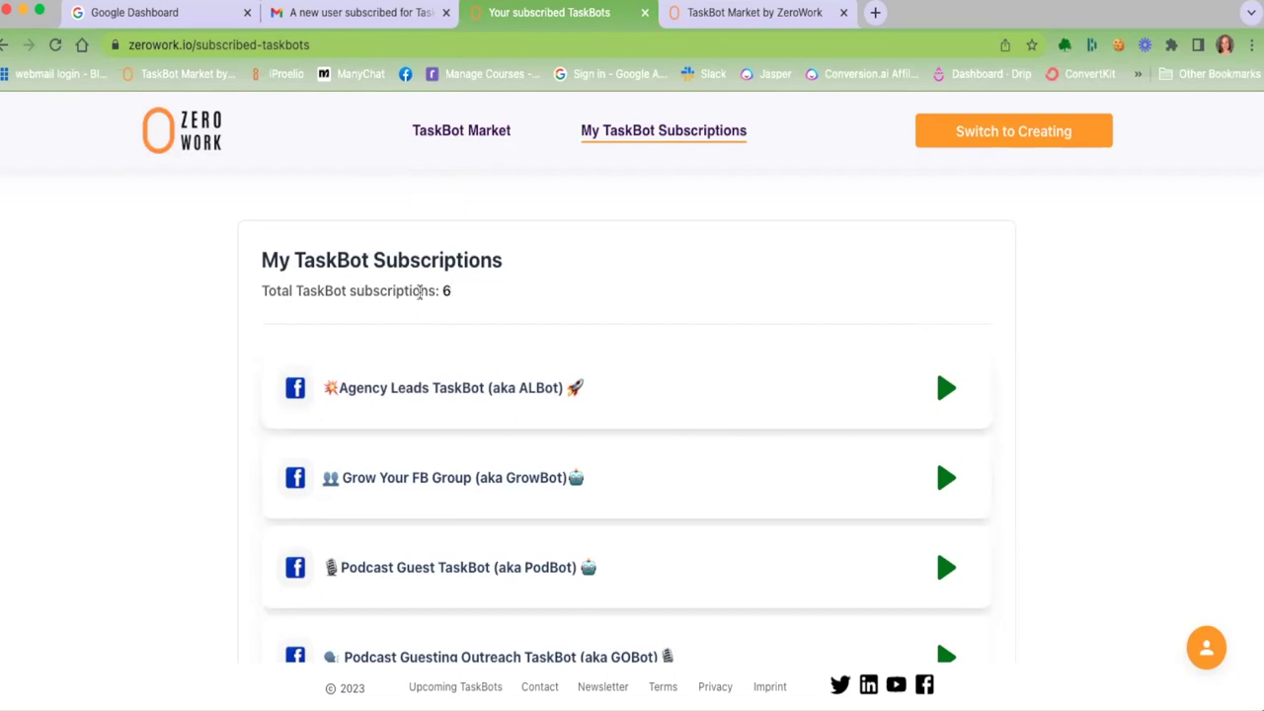
Open the Agency Leads TaskBot (aka ALBot) from the TaskBot subscriptions and look over its data page
scroll(854, 405, "down", 3)
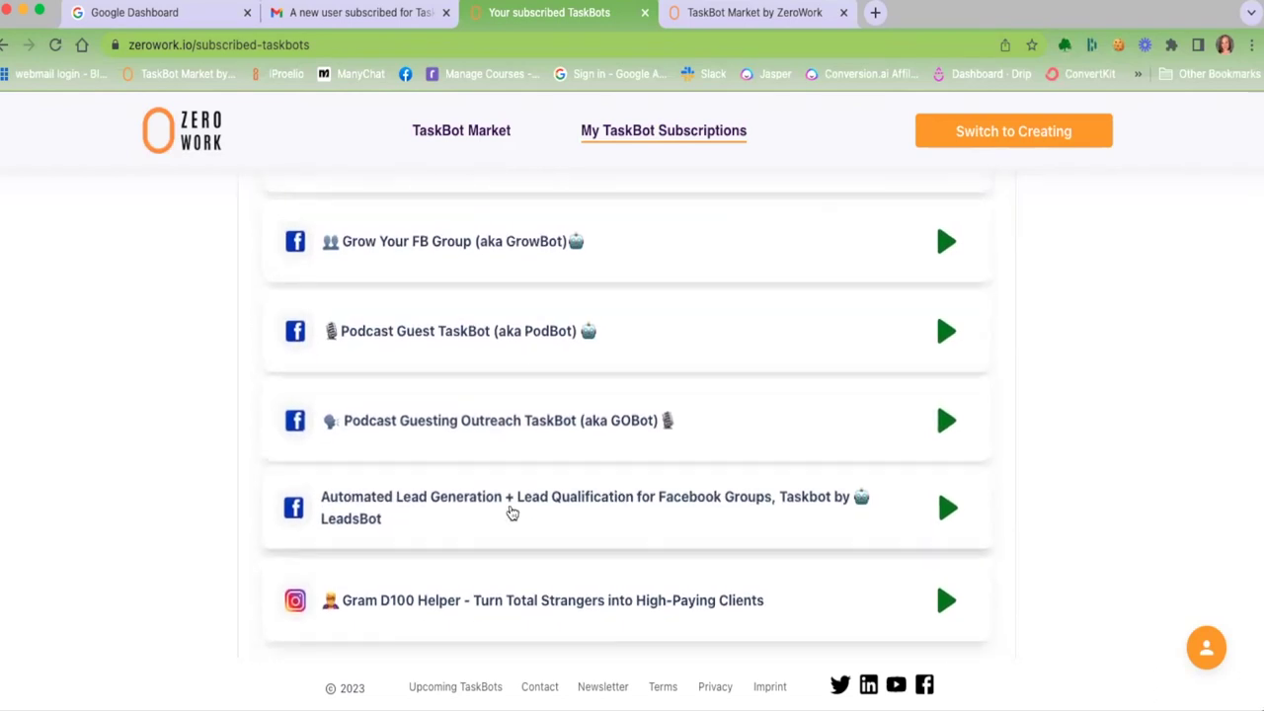
scroll(1165, 389, "up", 3)
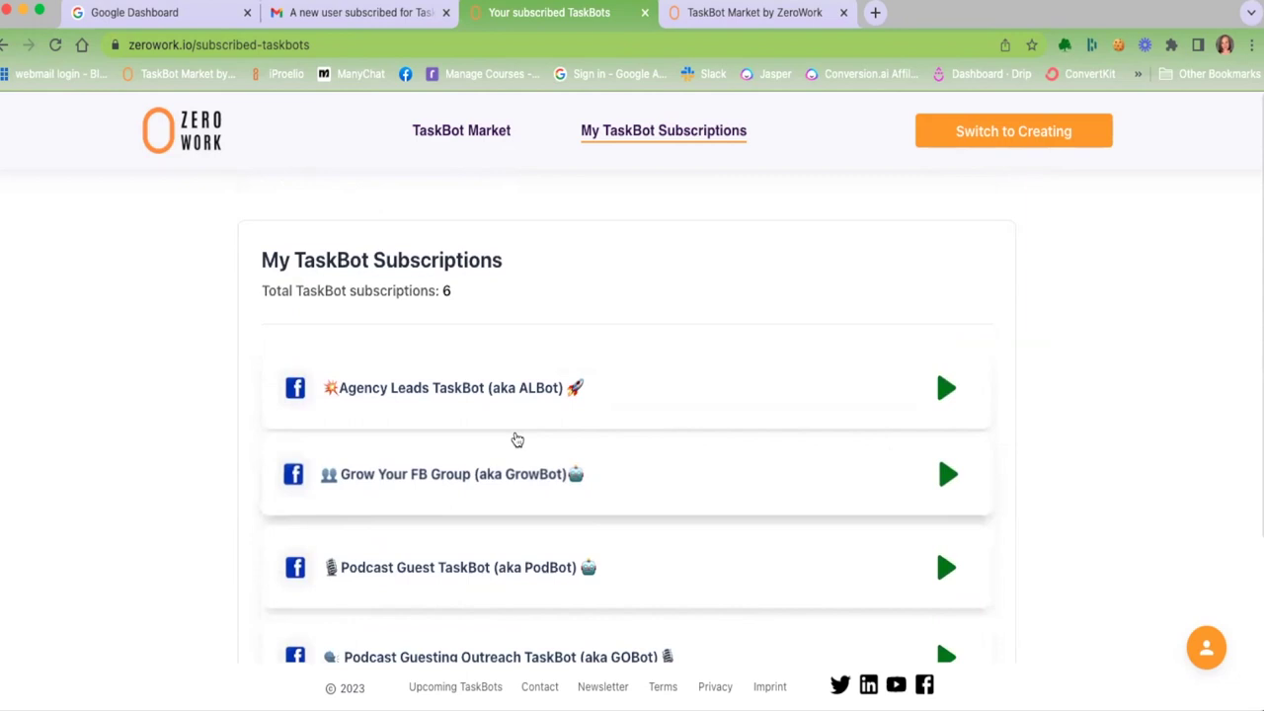
left_click(992, 379)
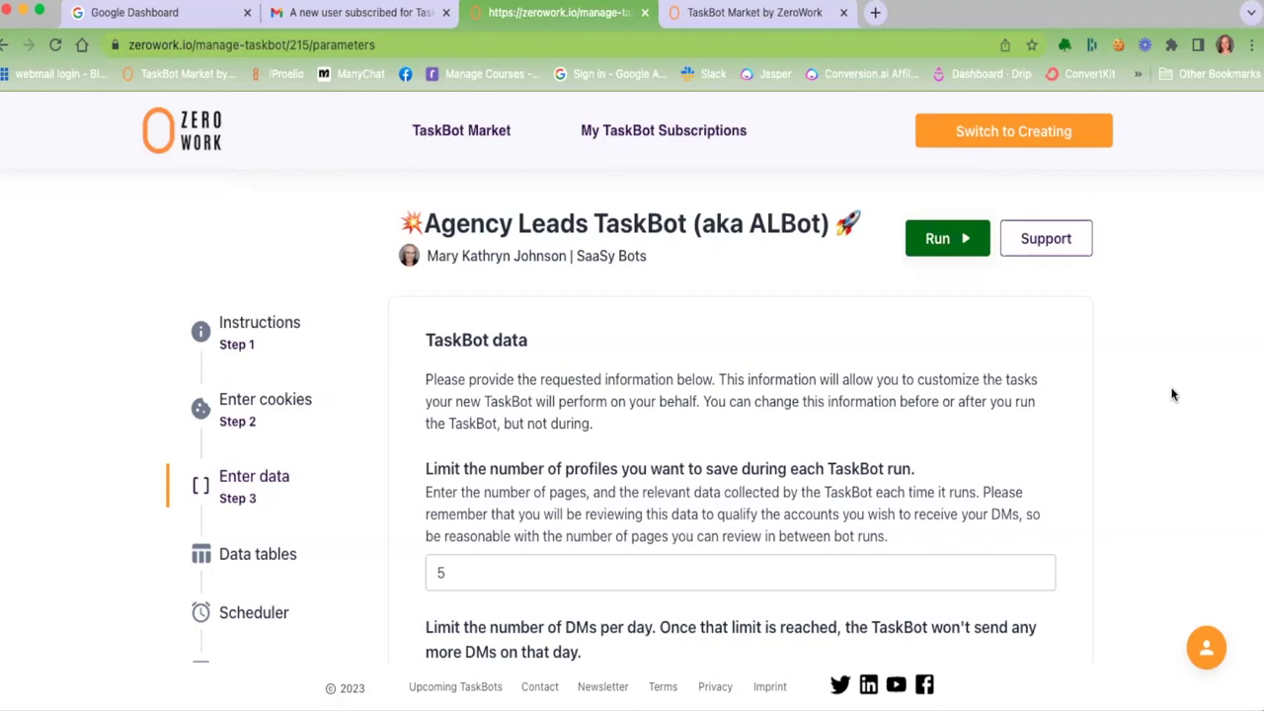
scroll(1174, 395, "down", 3)
scroll(1173, 395, "up", 3)
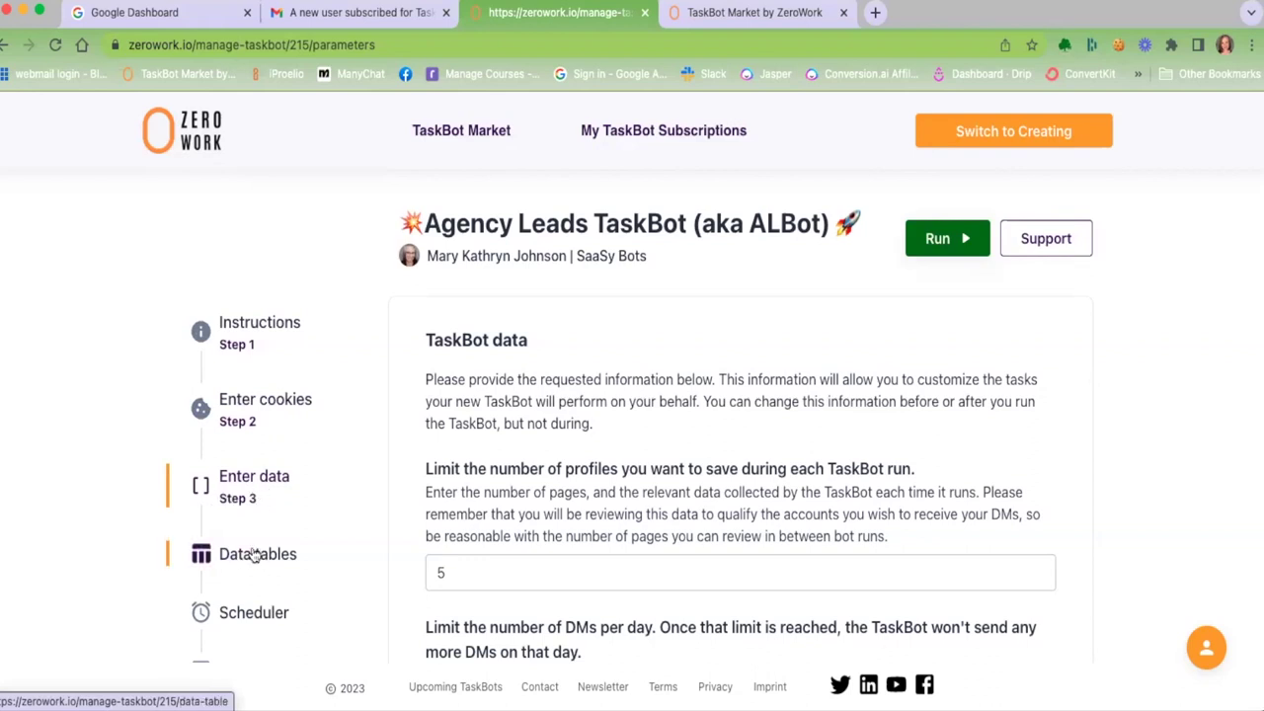
scroll(259, 567, "down", 3)
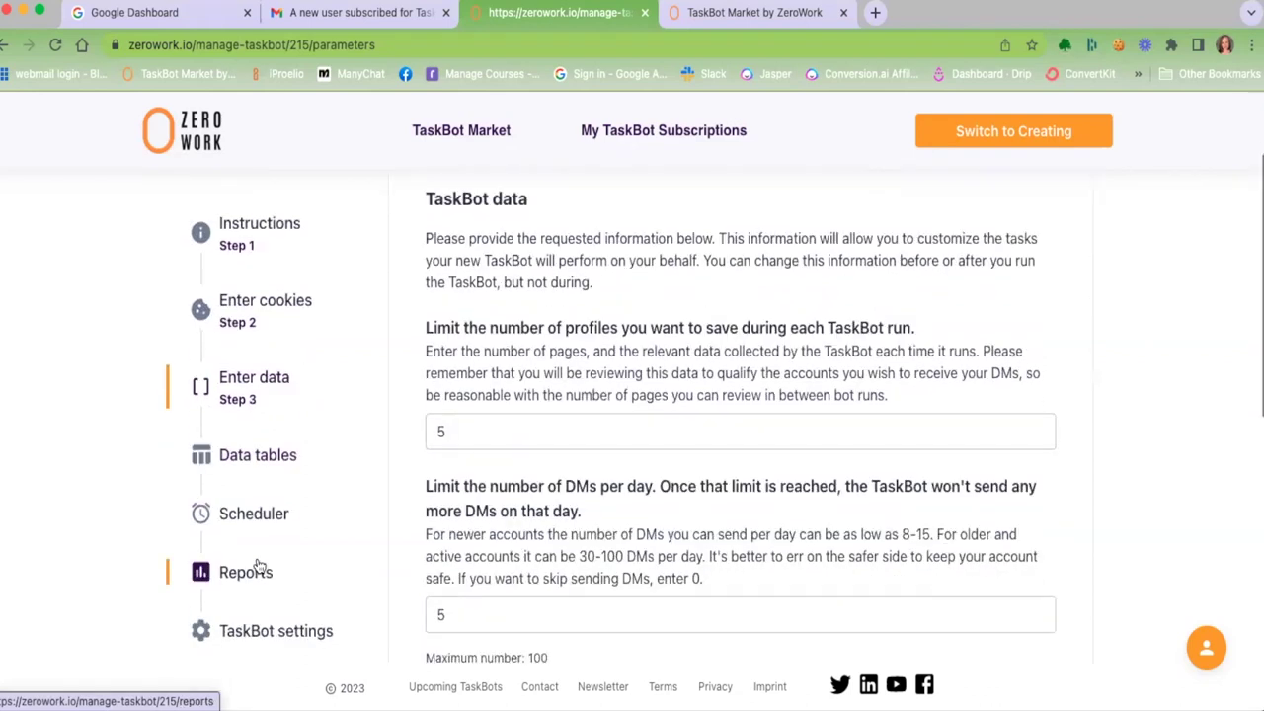
Review the TaskBot's settings and its system instructions
left_click(279, 638)
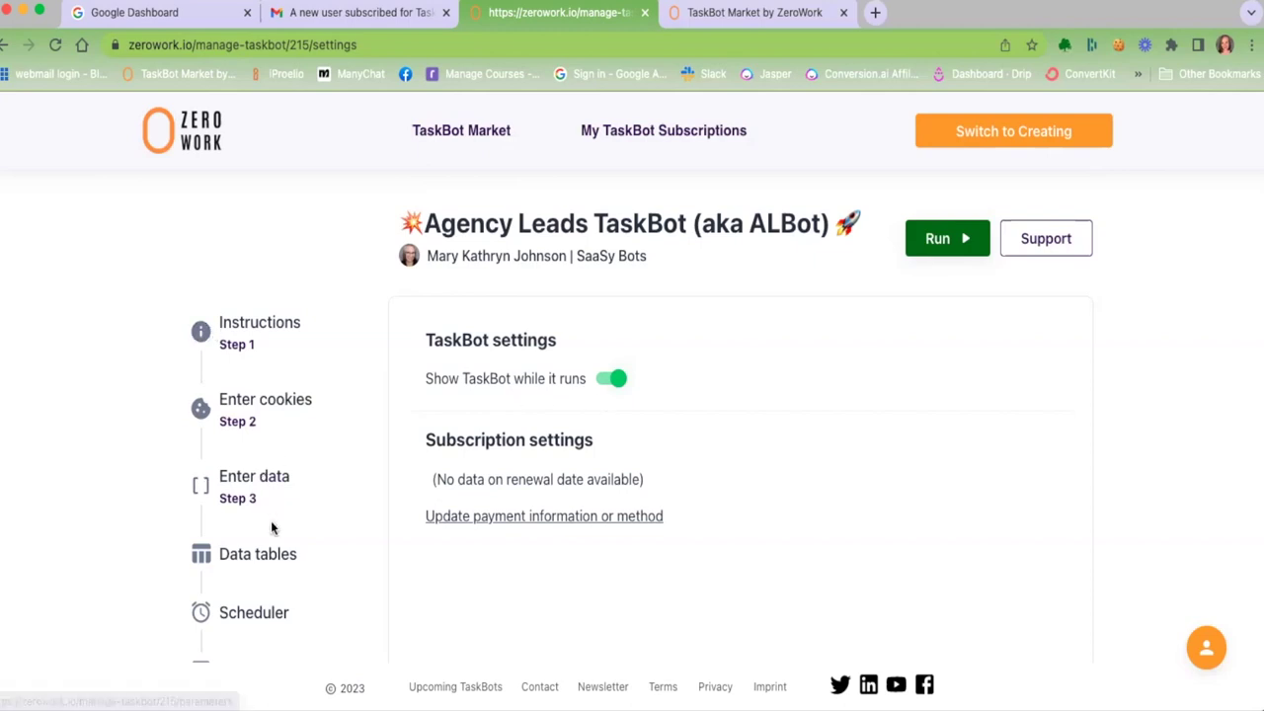
left_click(235, 328)
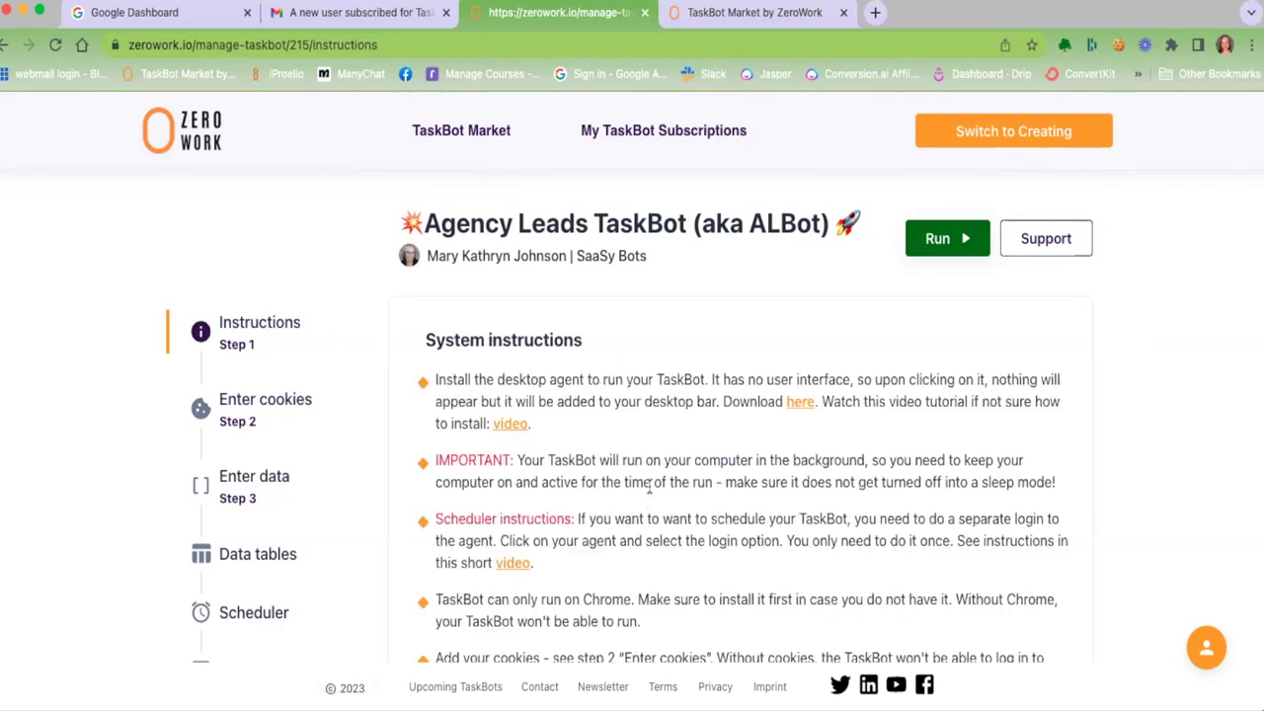
scroll(672, 534, "down", 3)
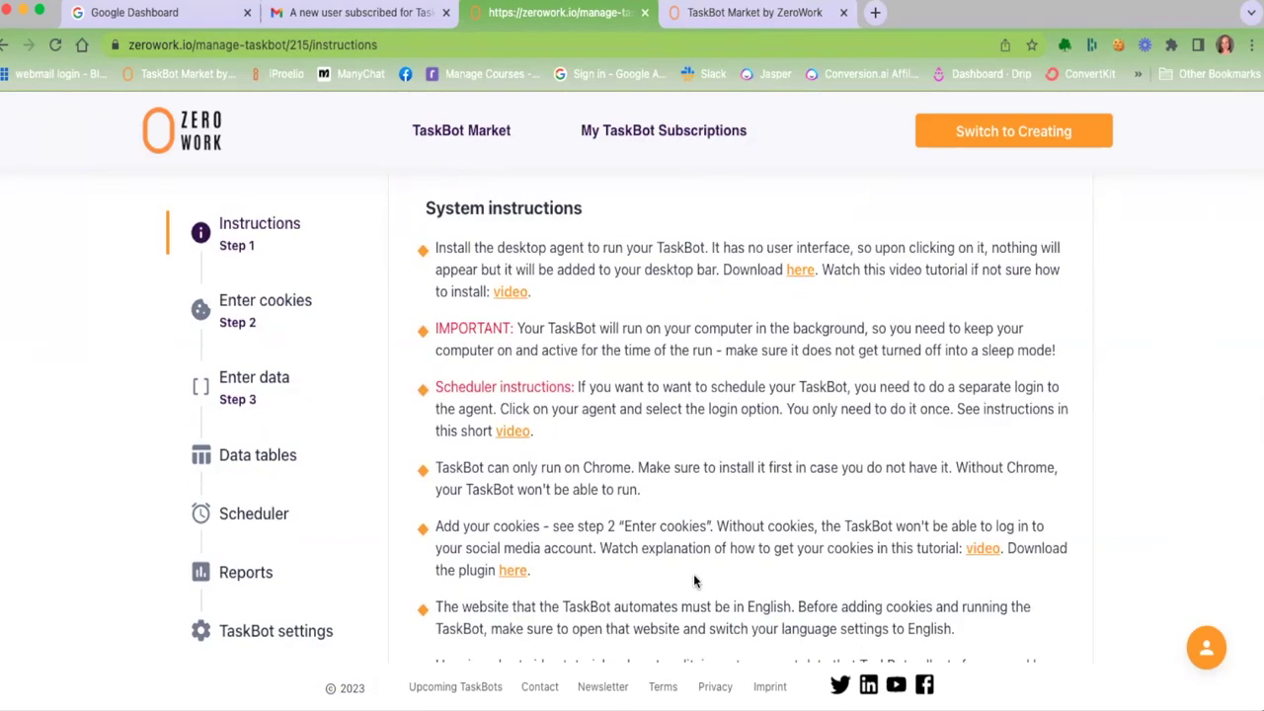
Review the TaskBot's cookies step and inspect the Facebook cookies with the browser's cookie editor extension on a new Facebook page
left_click(252, 313)
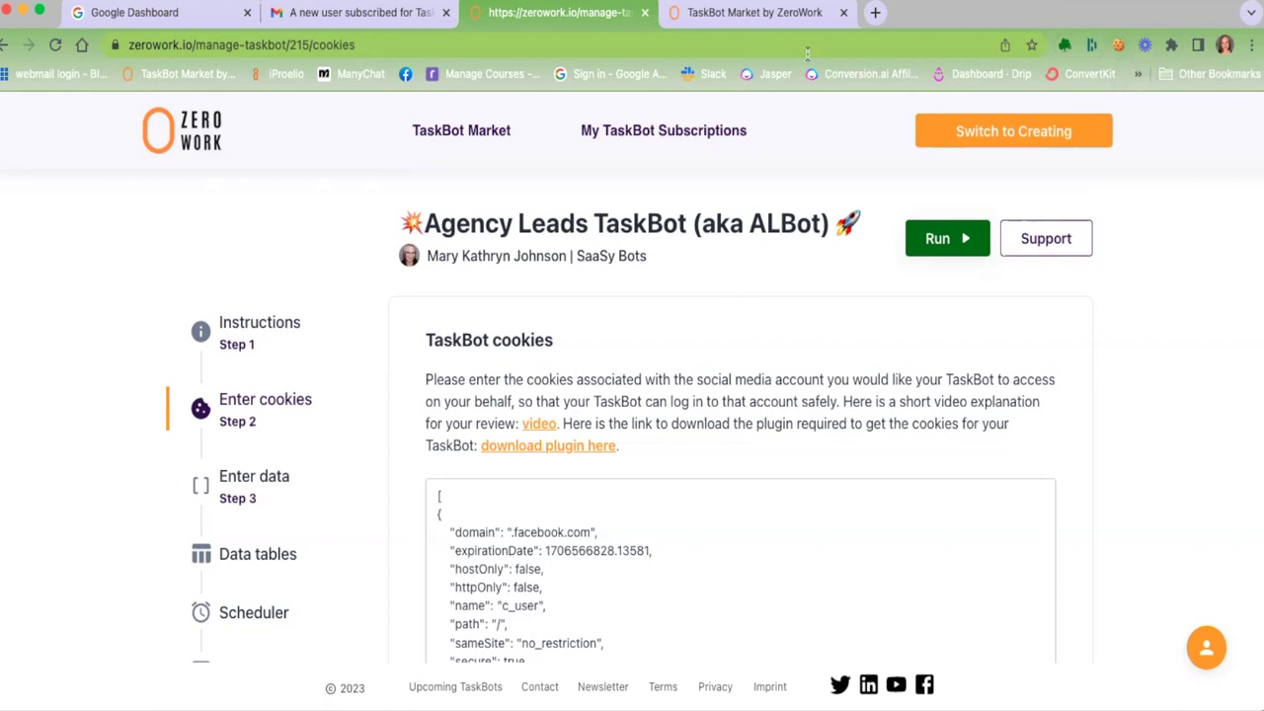
left_click(875, 12)
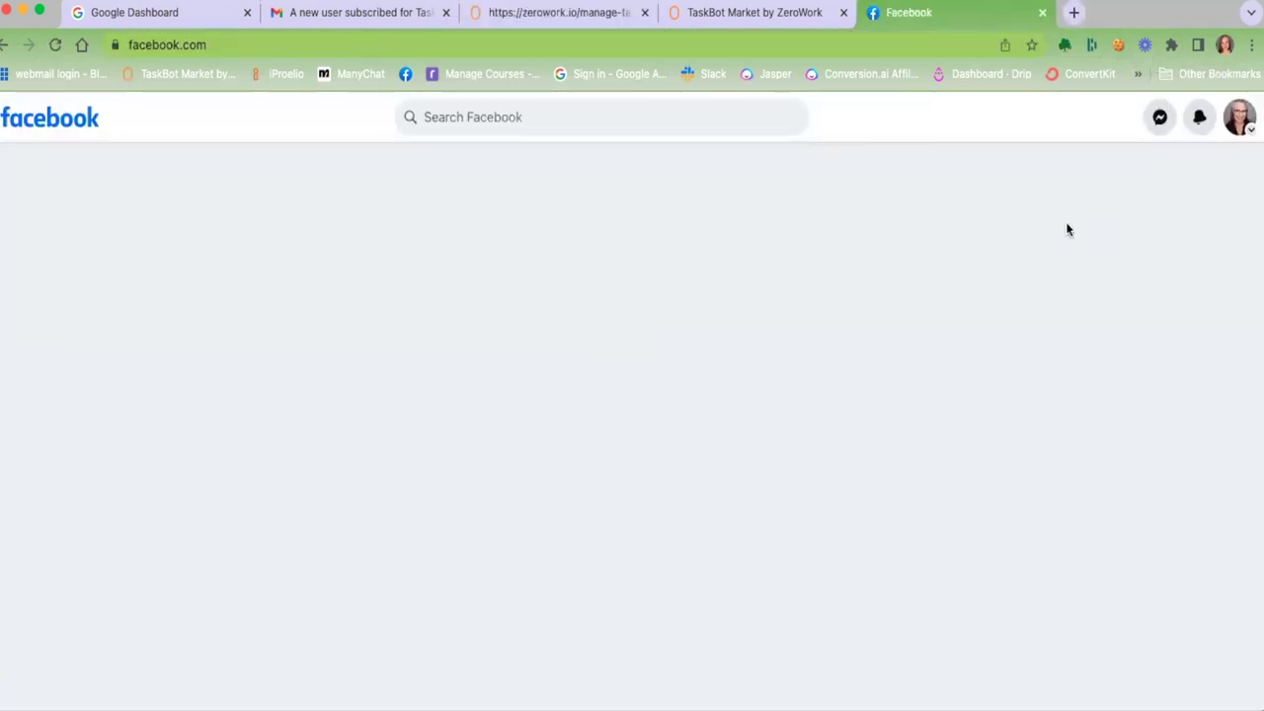
left_click(1119, 45)
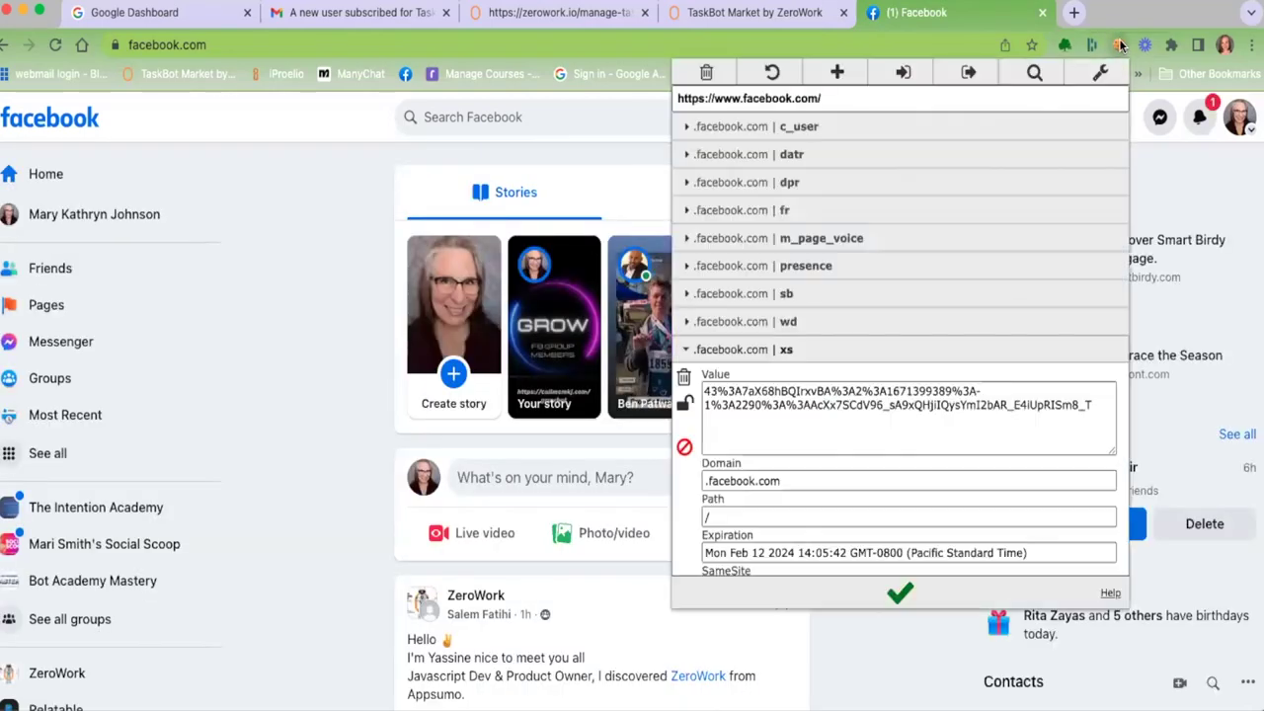
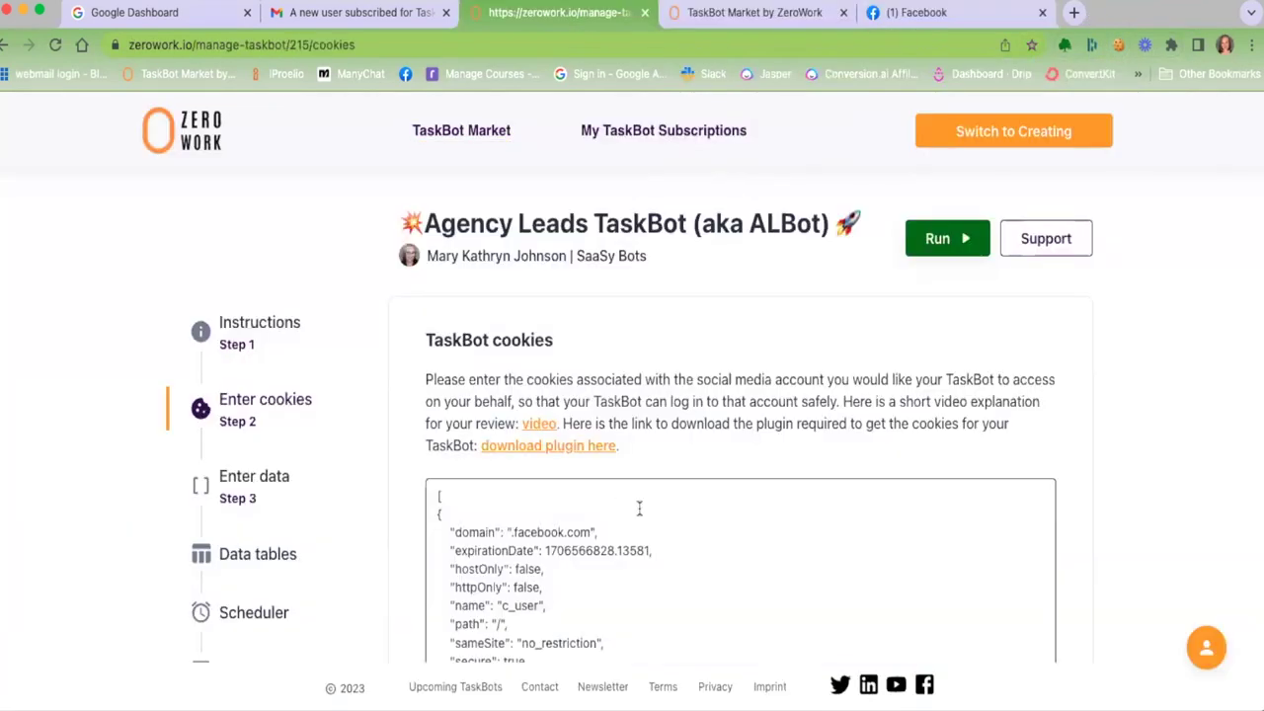
scroll(480, 502, "down", 1)
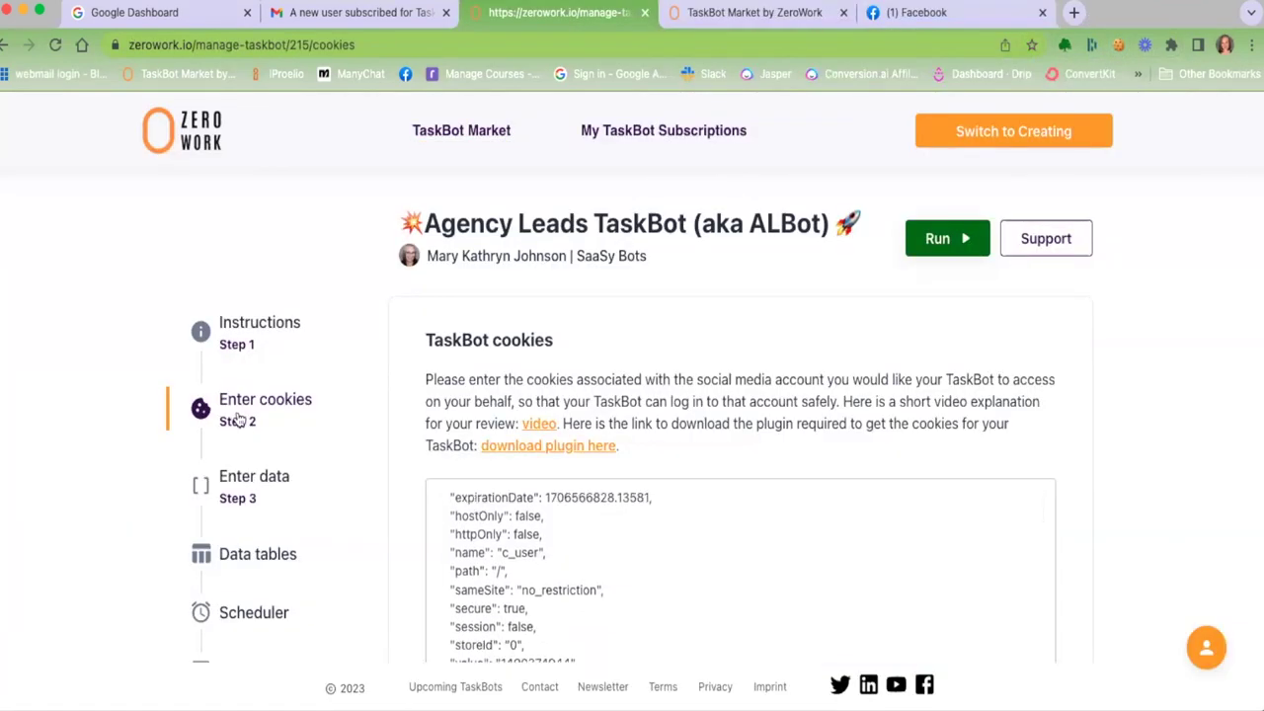
Open the TaskBot's Enter data step, then switch to Facebook and search for "mindset coach"
left_click(242, 486)
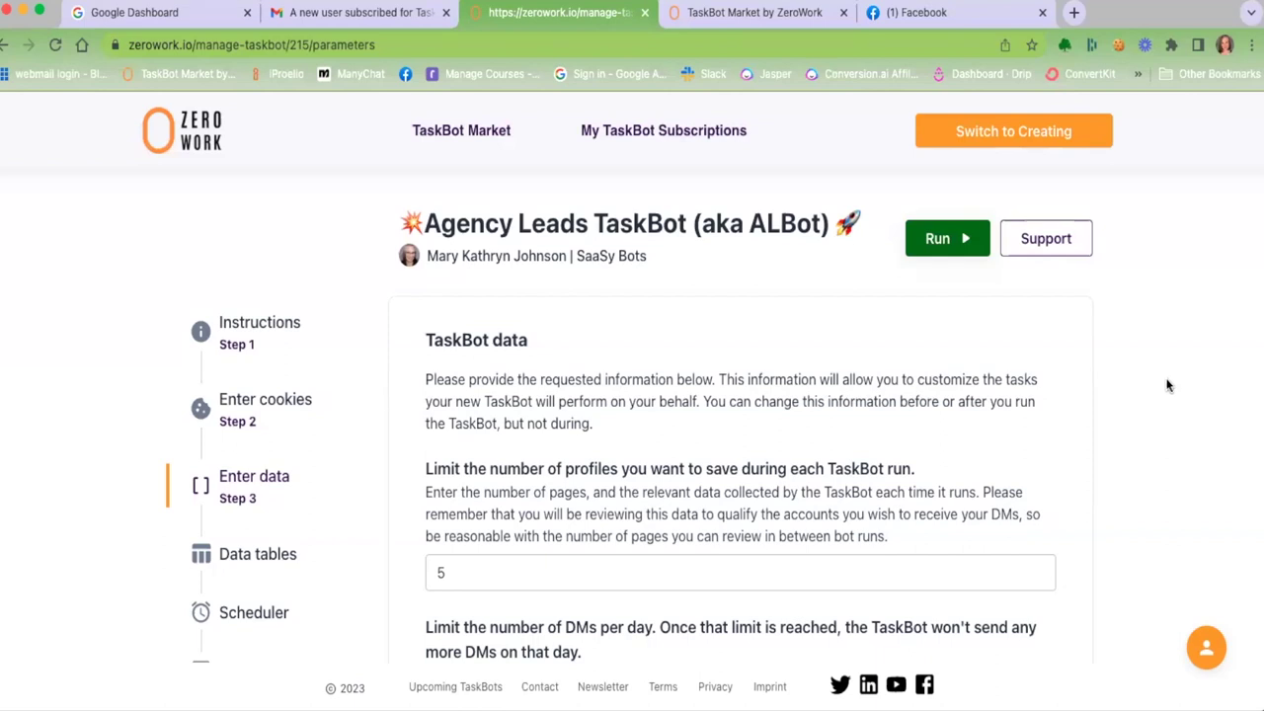
scroll(1168, 386, "down", 2)
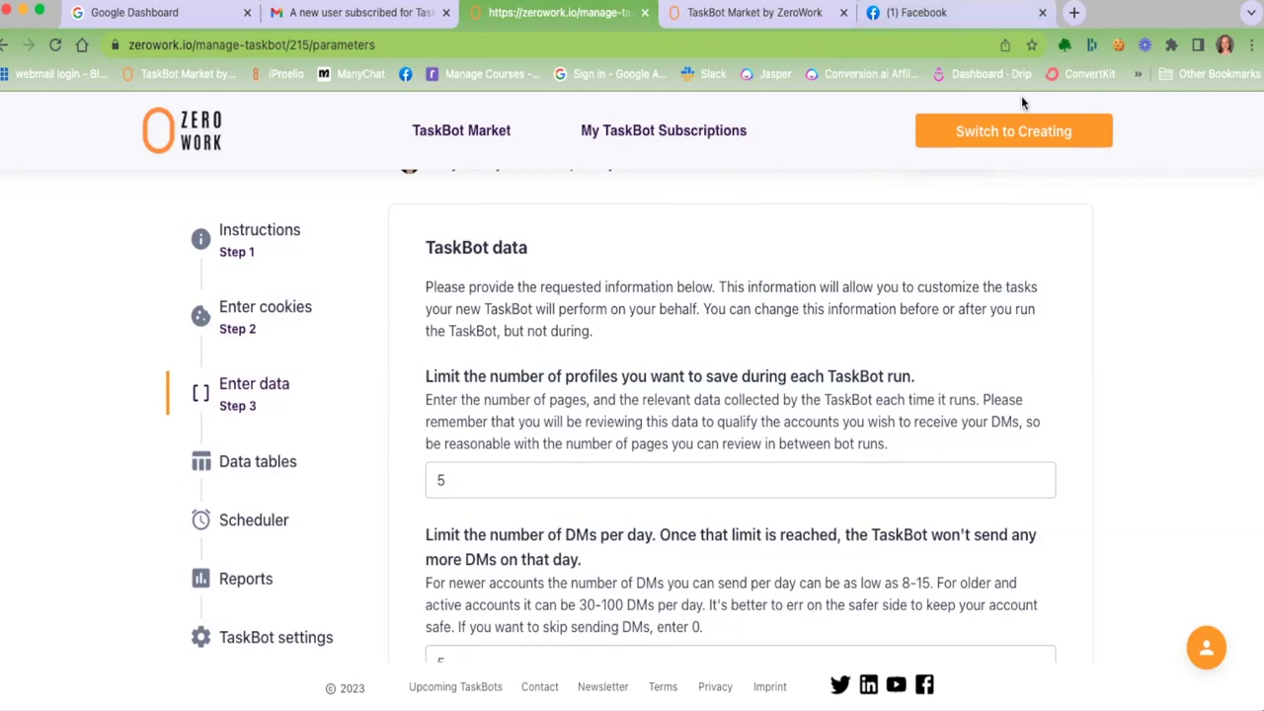
left_click(919, 11)
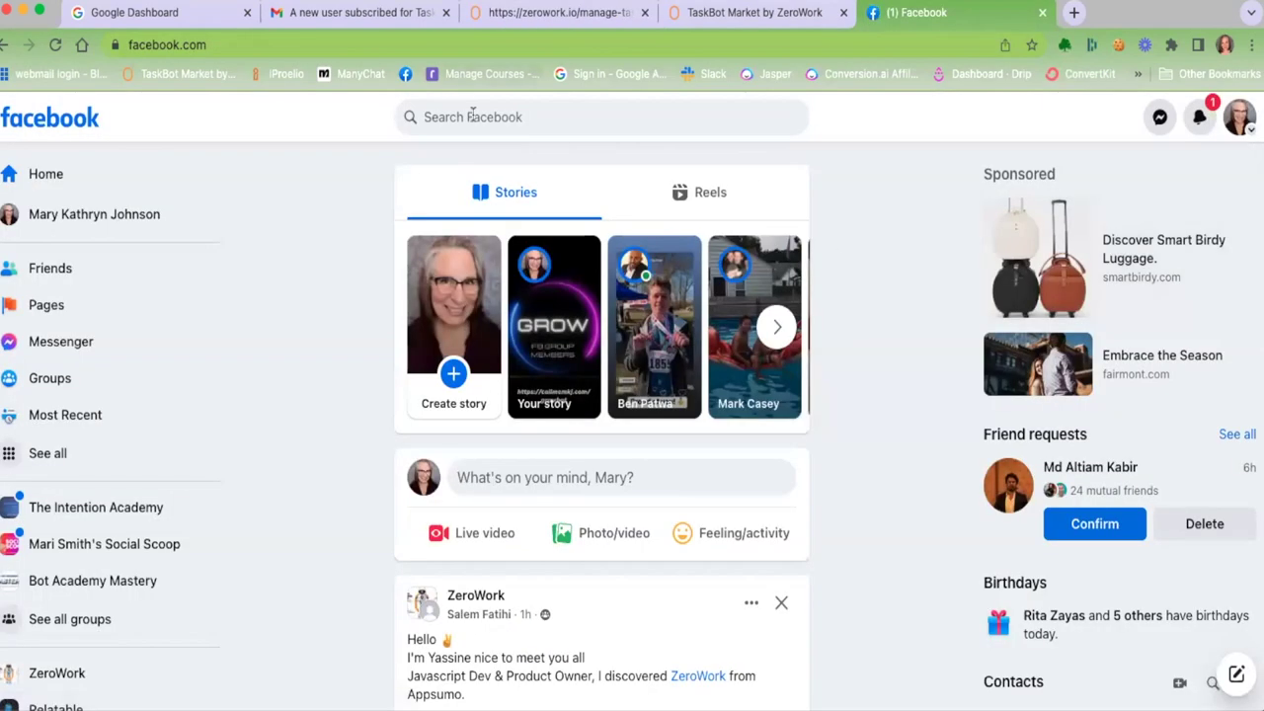
left_click(474, 117)
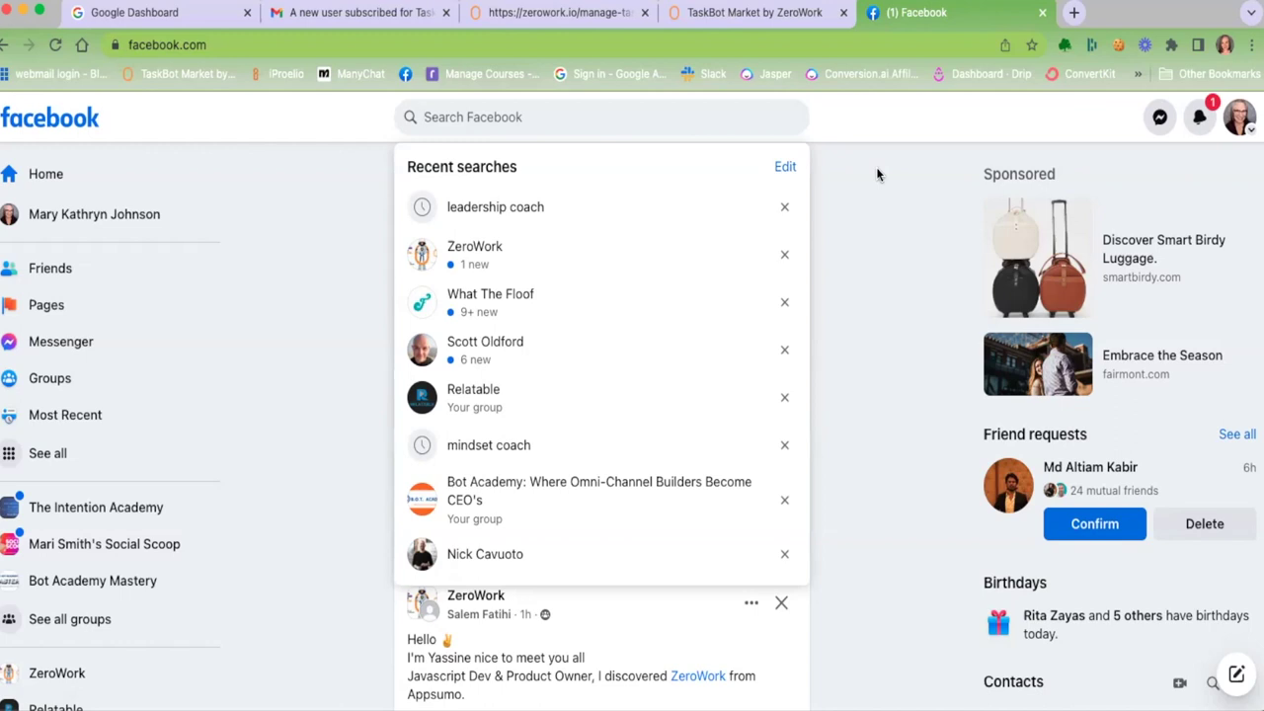
type("mindse")
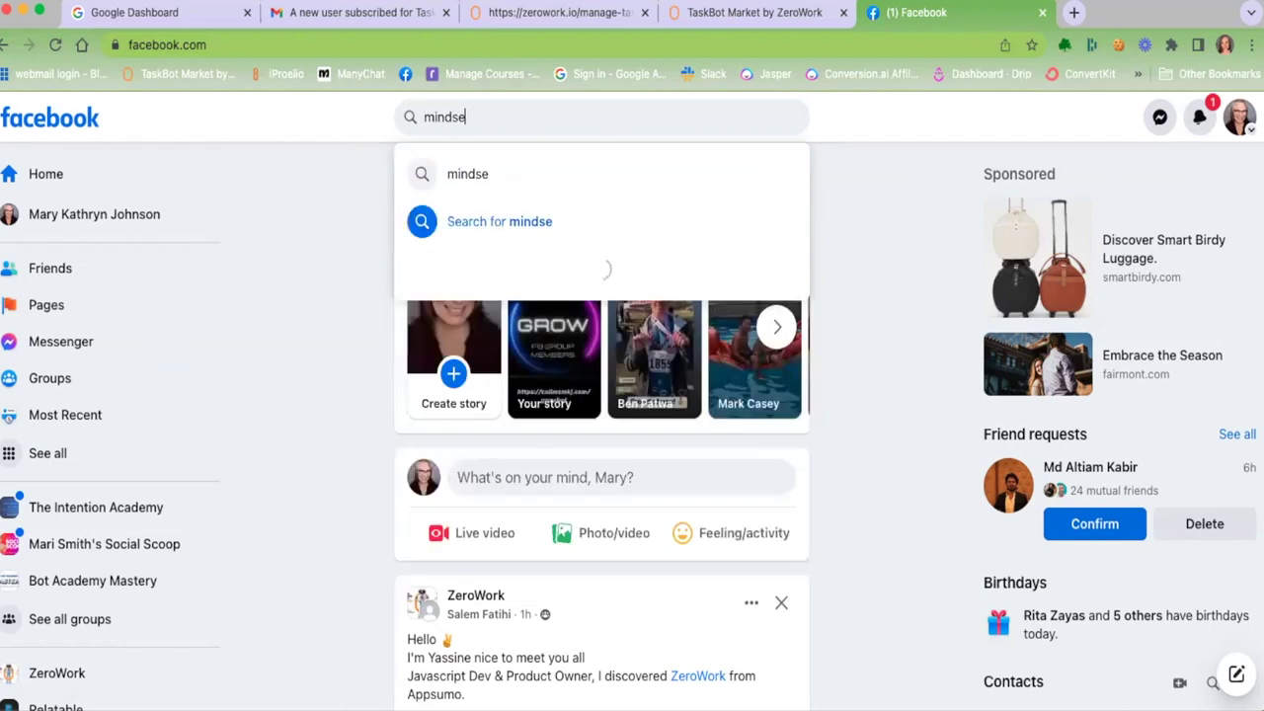
type("t coach")
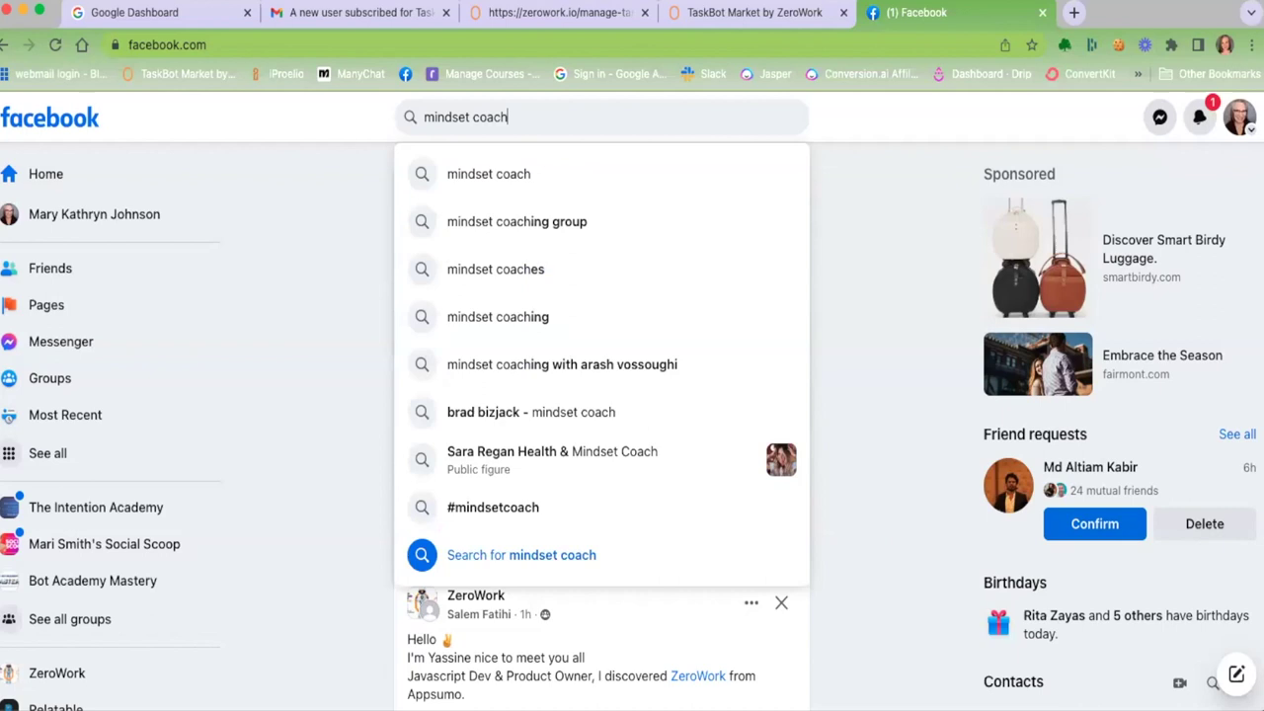
key("Return")
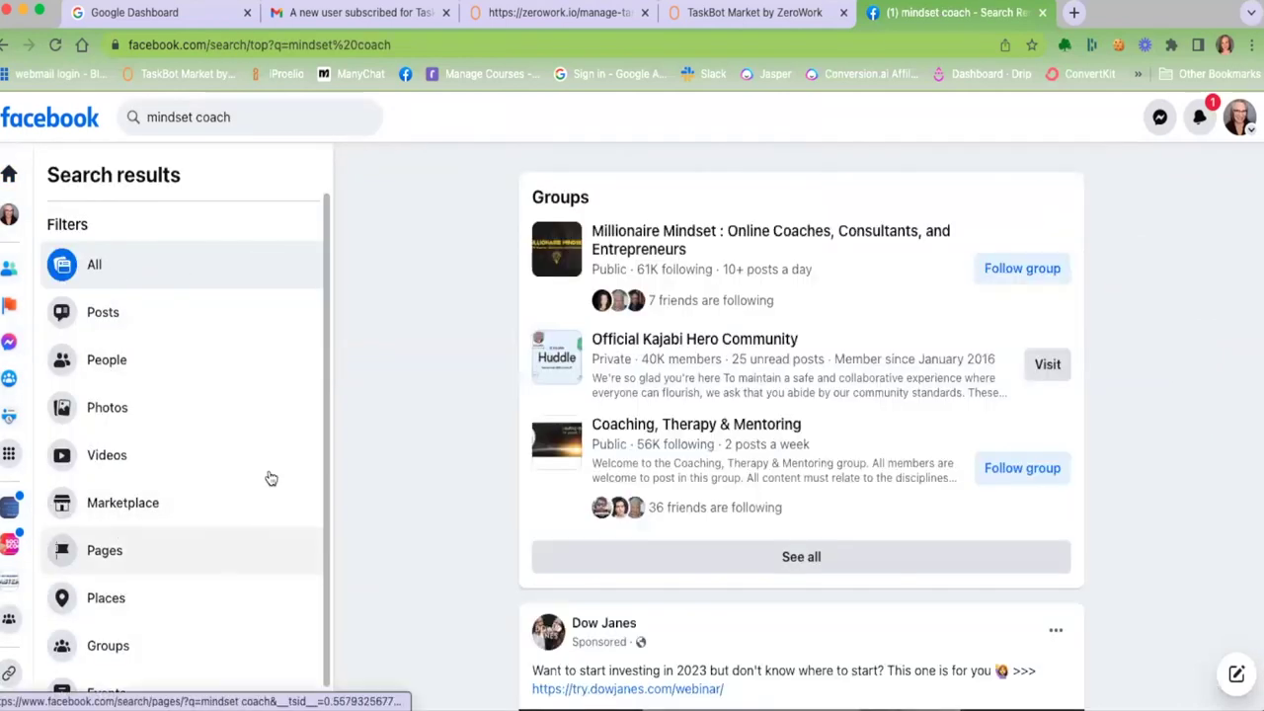
Filter the Facebook search results for "mindset coach" to Pages only
scroll(481, 605, "down", 4)
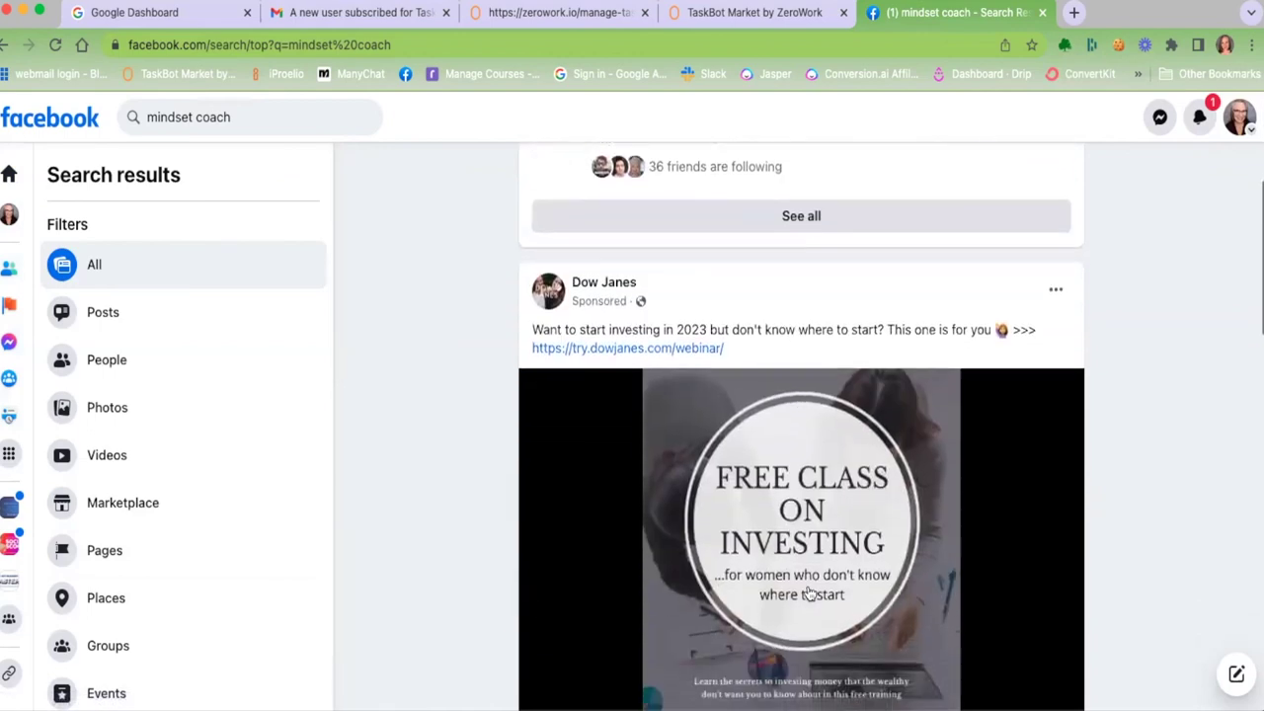
scroll(429, 339, "up", 2)
scroll(428, 339, "up", 2)
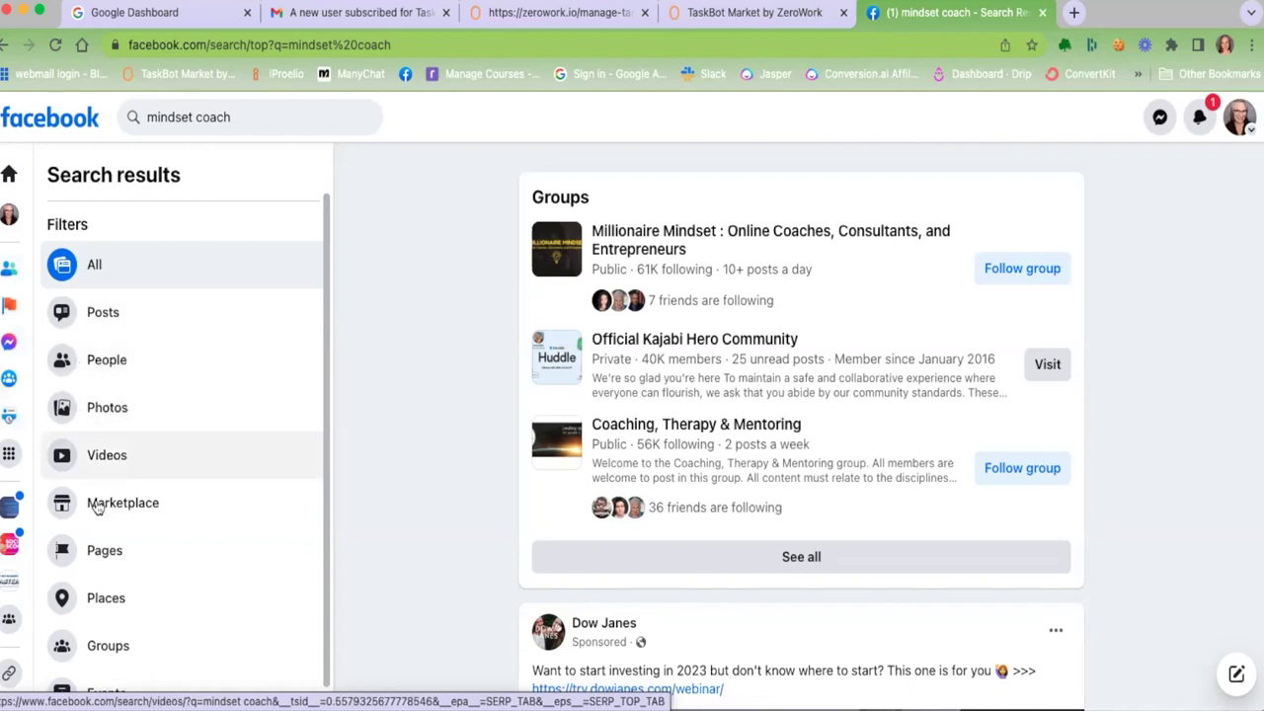
scroll(123, 509, "down", 1)
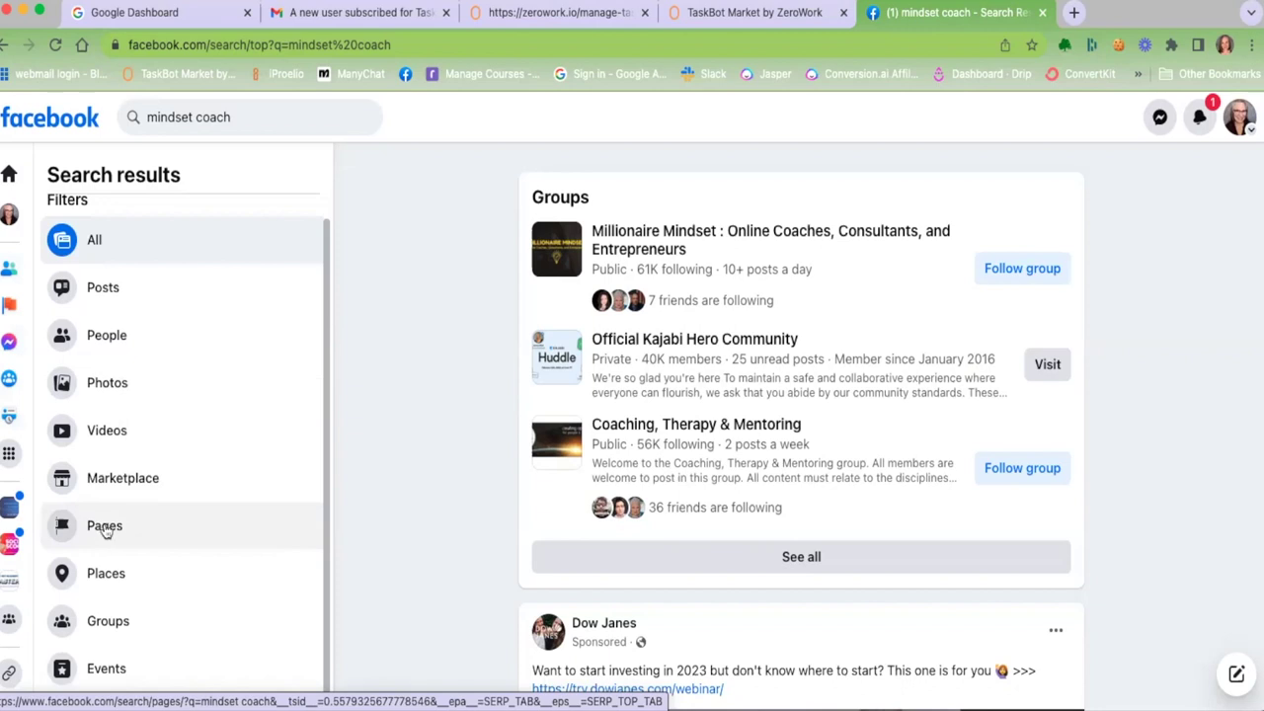
left_click(106, 530)
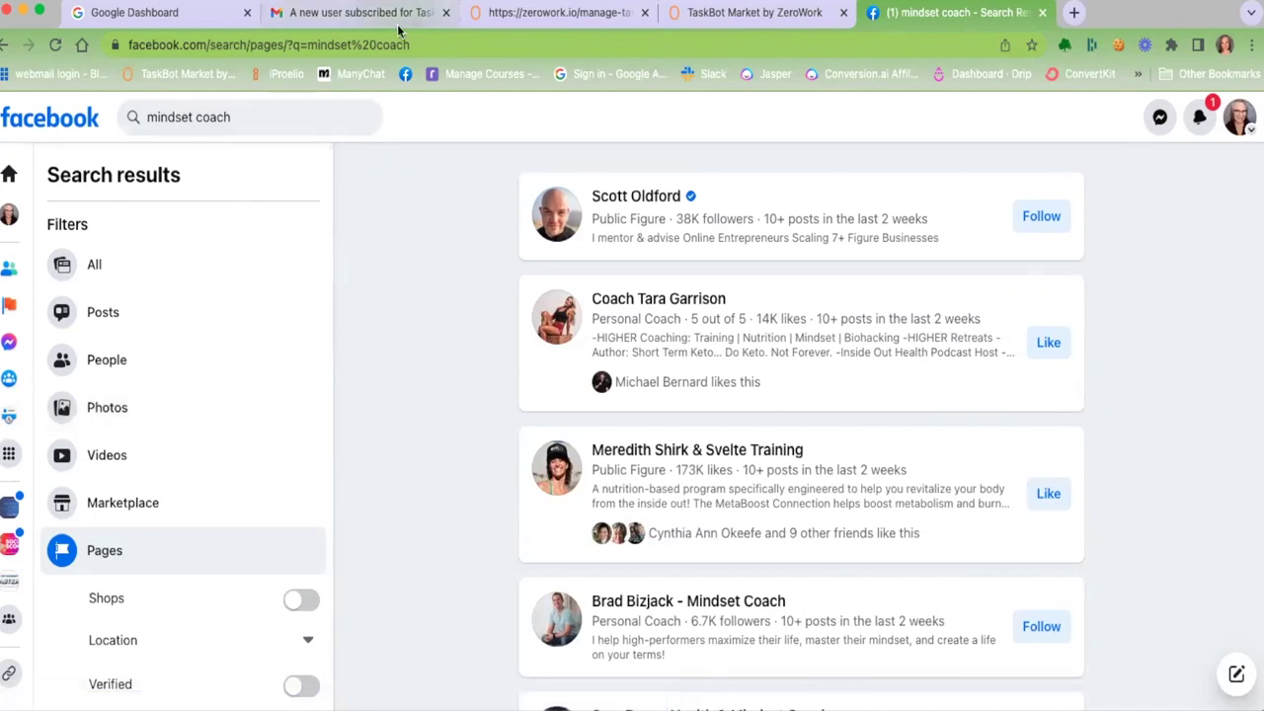
Copy the URL of the filtered Facebook page results for "mindset coach"
left_click(251, 45)
right_click(255, 47)
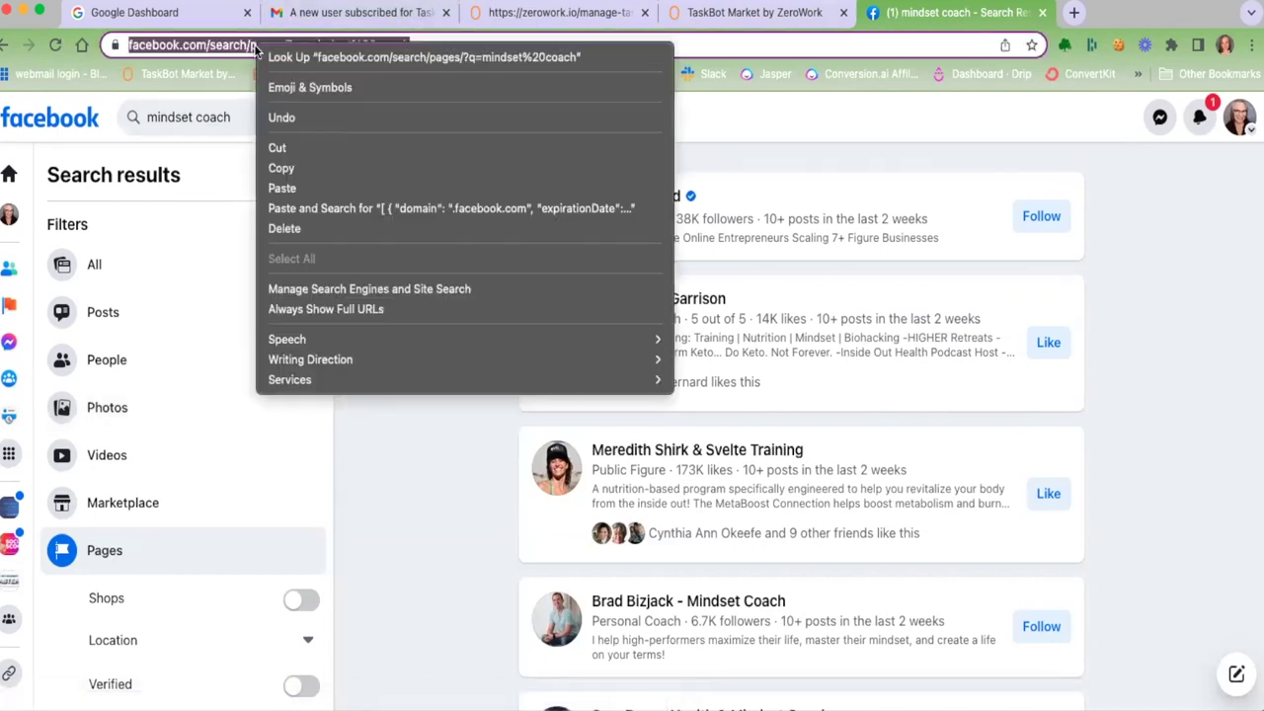
left_click(281, 168)
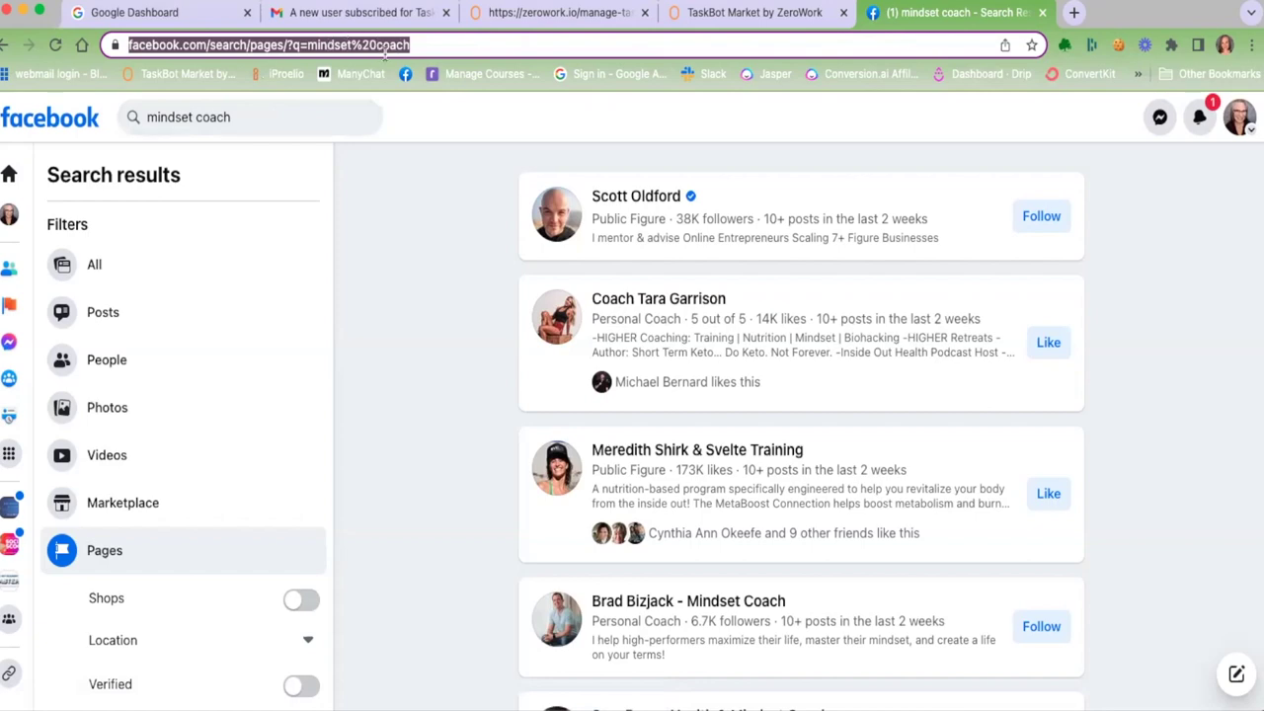
left_click(553, 13)
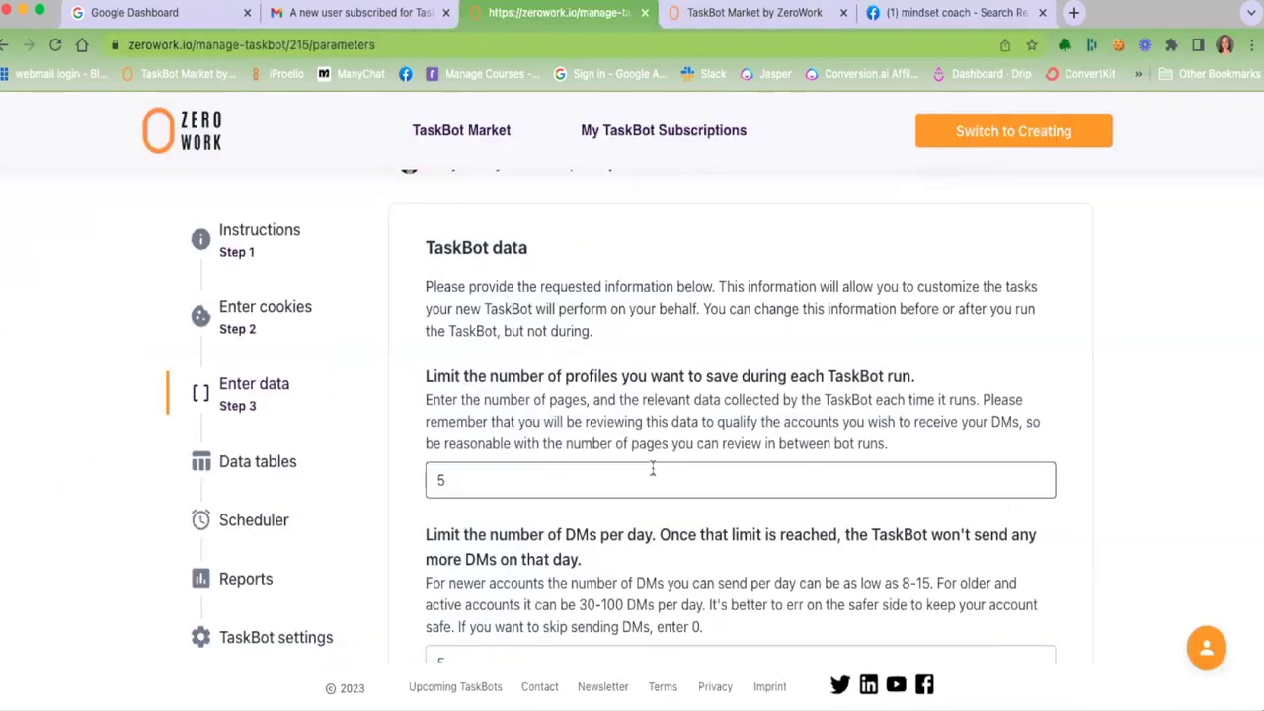
scroll(652, 469, "down", 10)
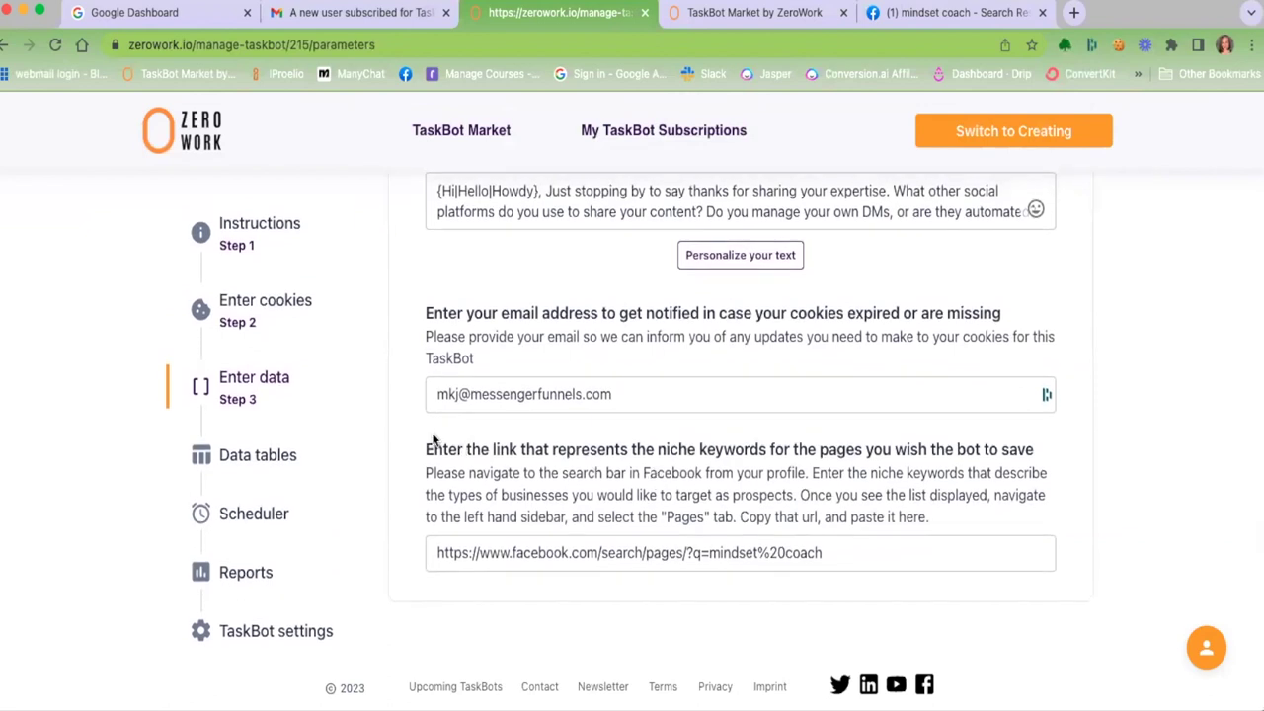
left_click_drag(426, 451, 1038, 458)
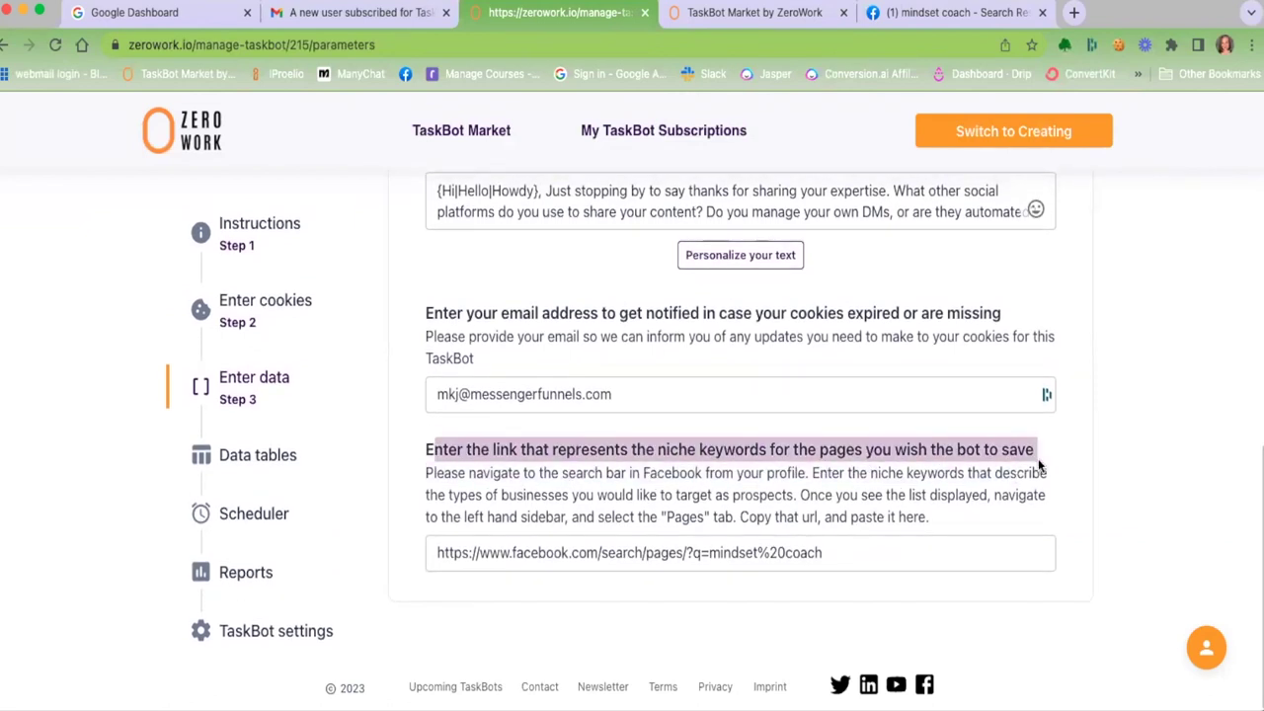
left_click(450, 550)
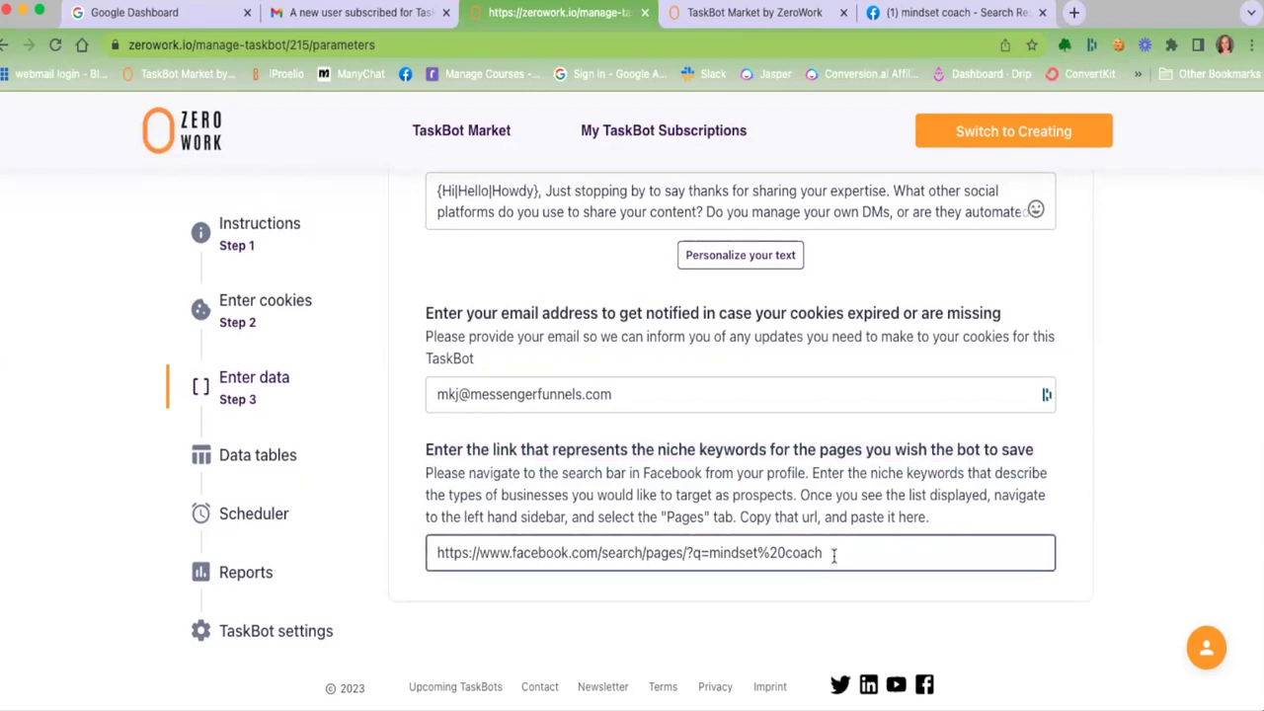
left_click_drag(830, 553, 414, 550)
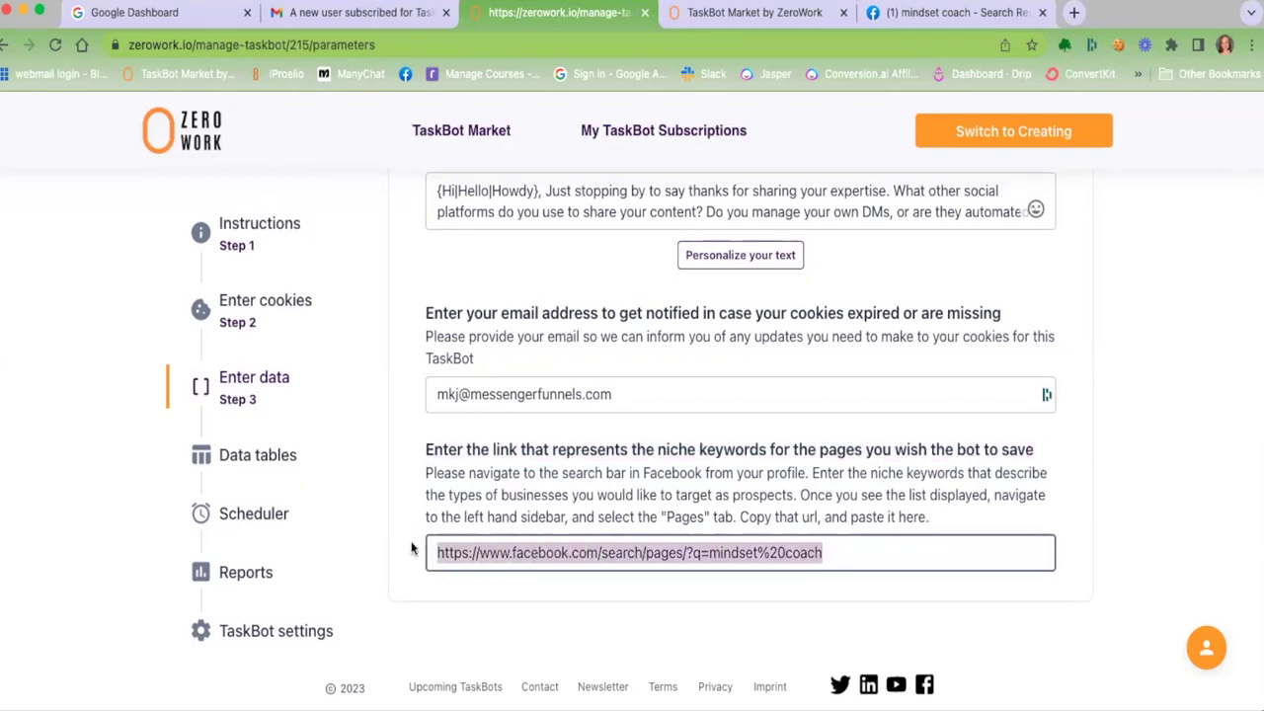
right_click(573, 554)
left_click(622, 497)
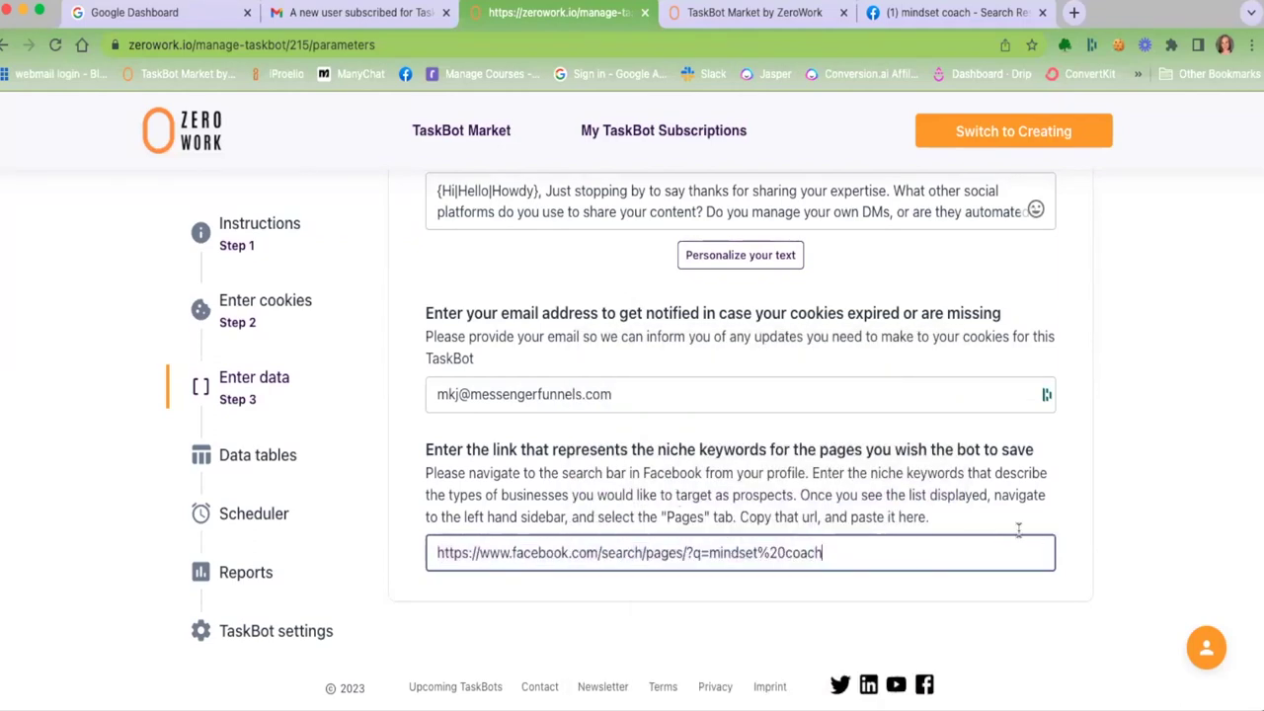
Set the limit of profiles saved per TaskBot run to 100 and the limit of DMs per day to 50
scroll(762, 364, "up", 10)
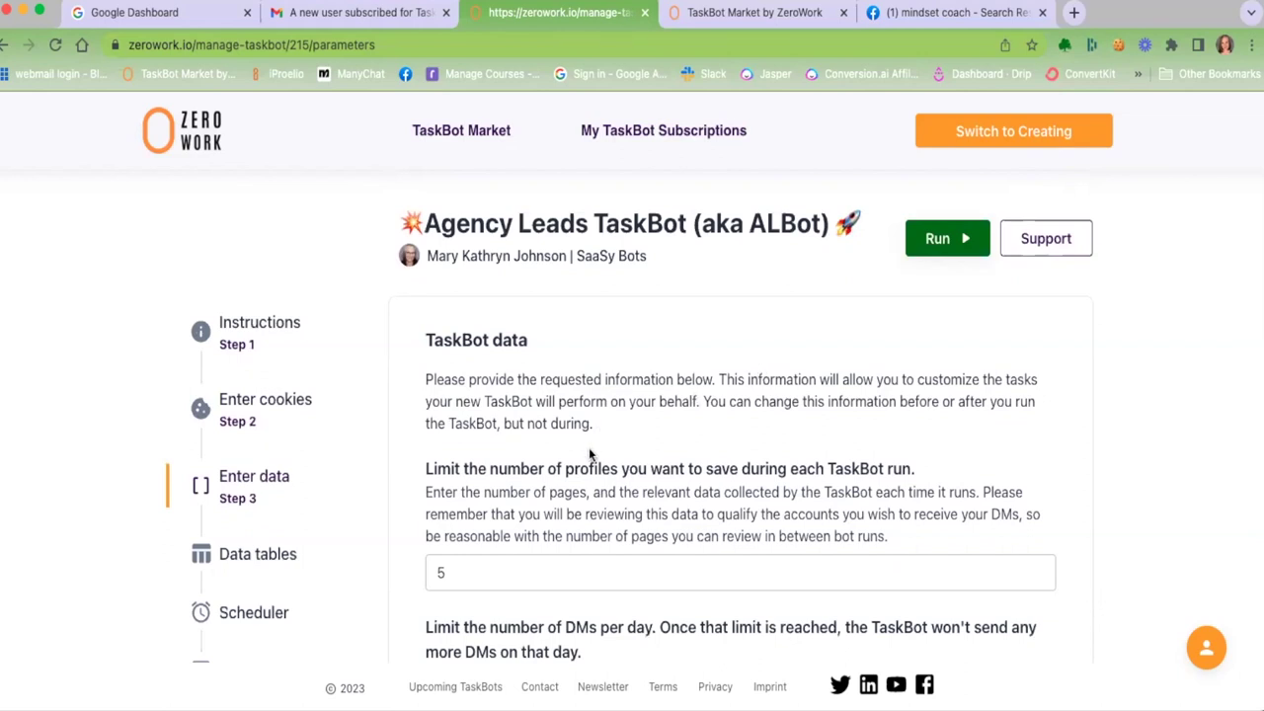
scroll(589, 454, "down", 3)
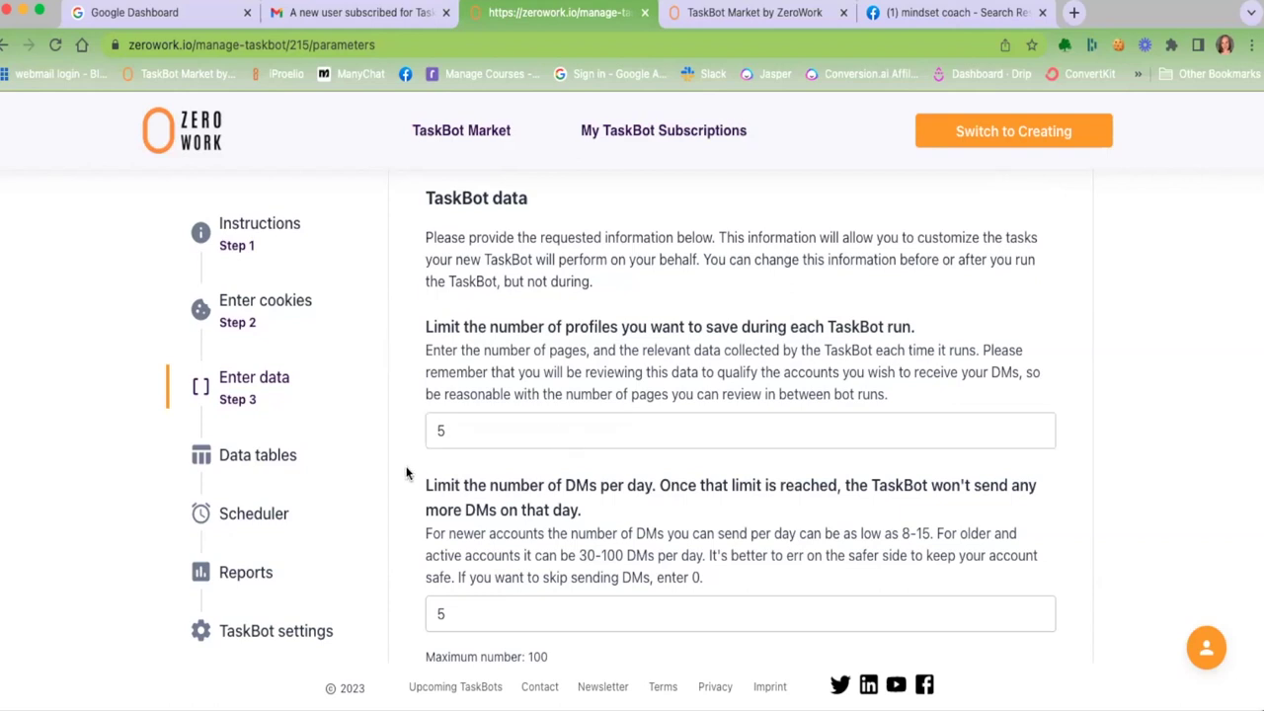
left_click(439, 432)
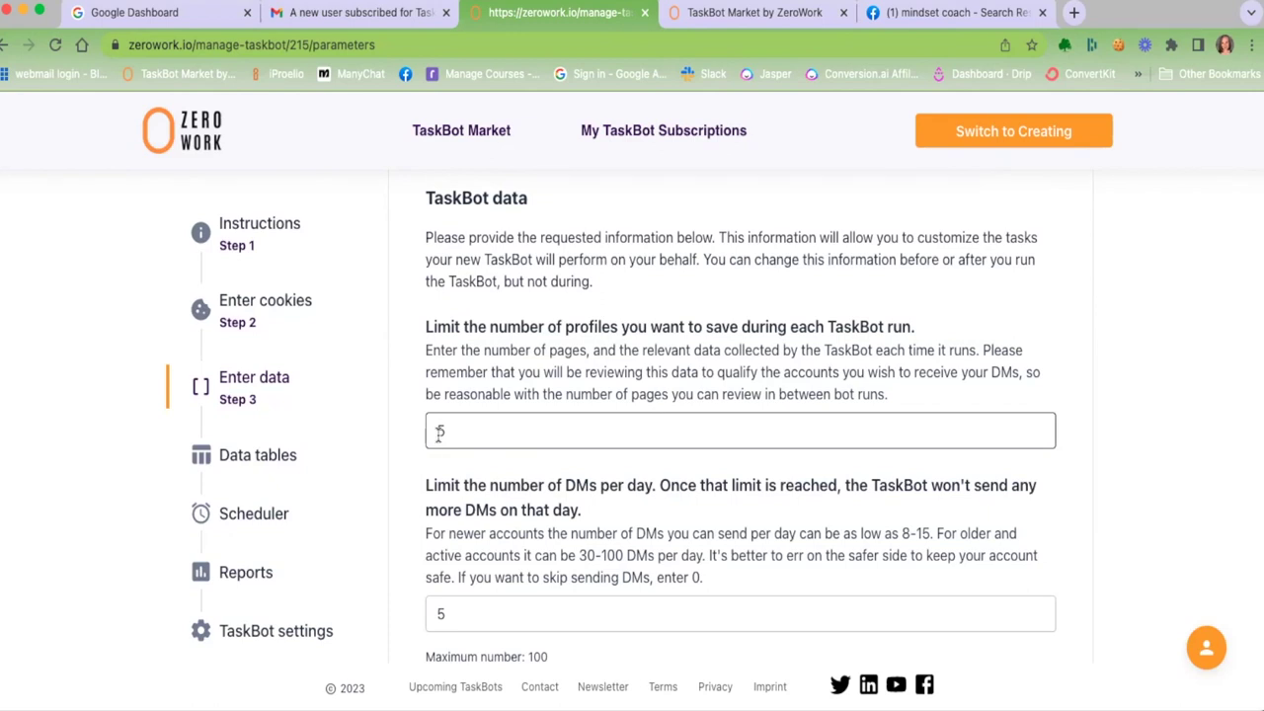
left_click_drag(451, 433, 591, 432)
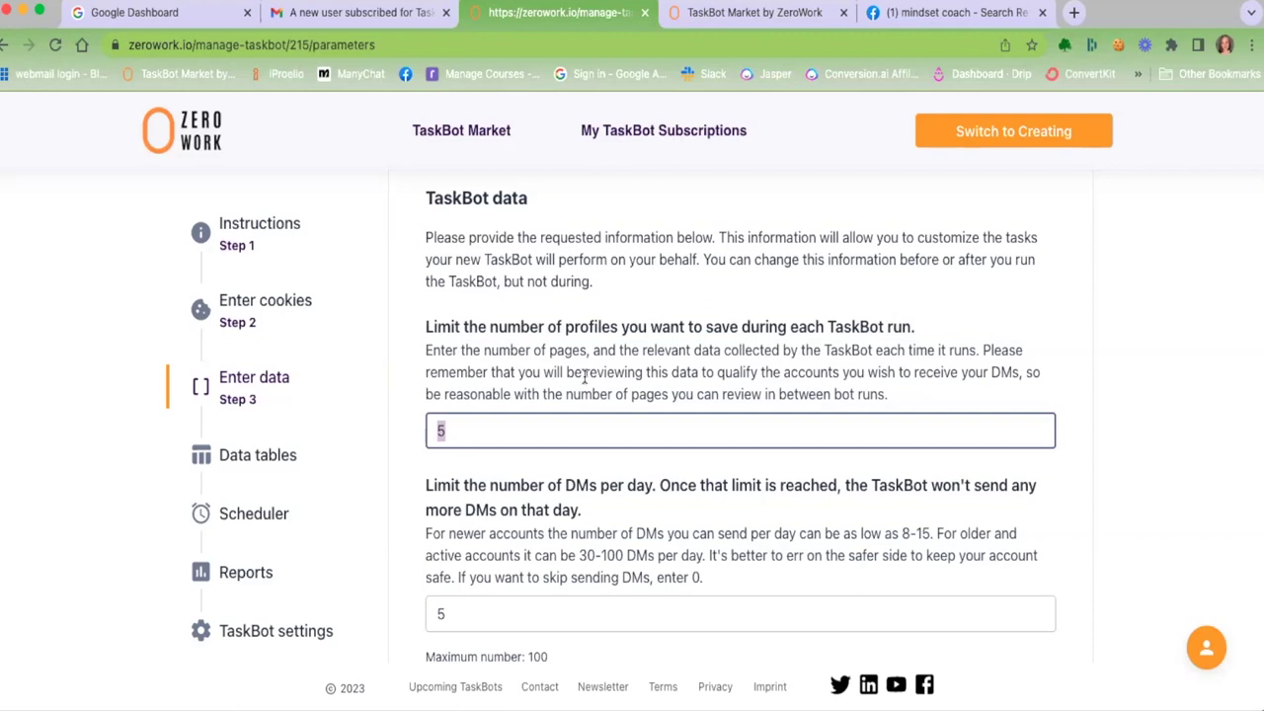
type("100")
key("Tab")
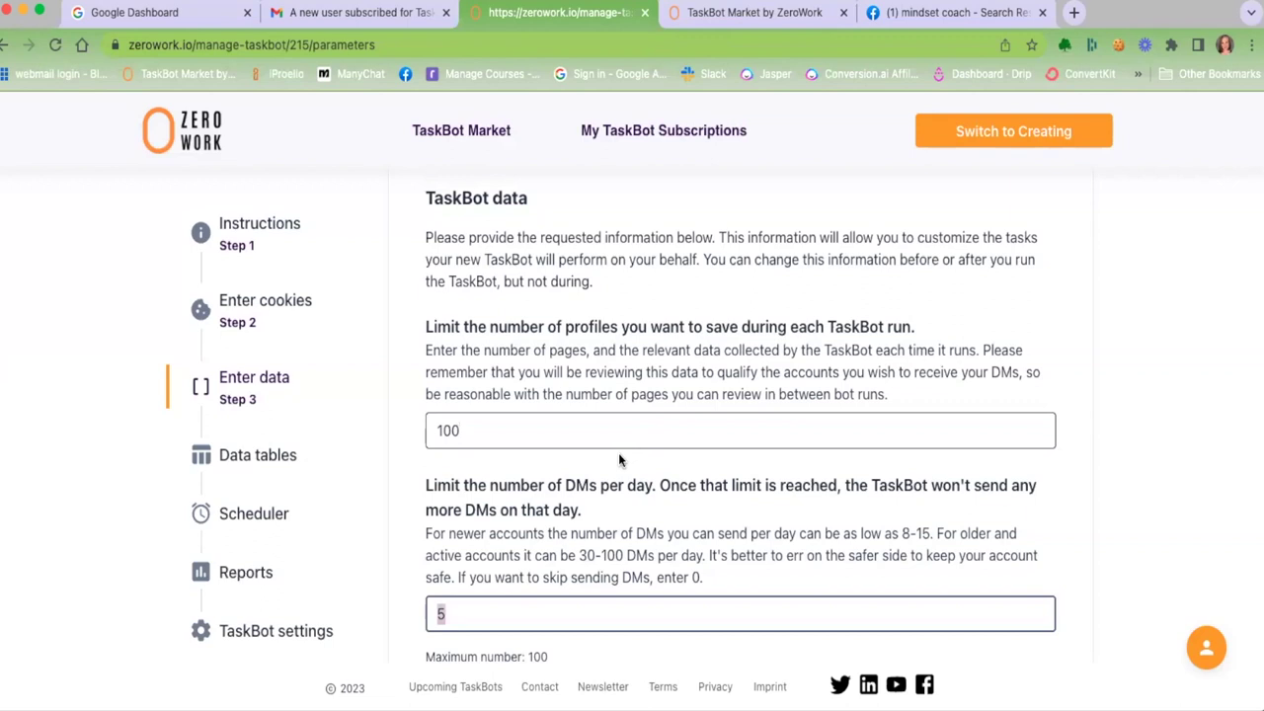
scroll(618, 452, "down", 2)
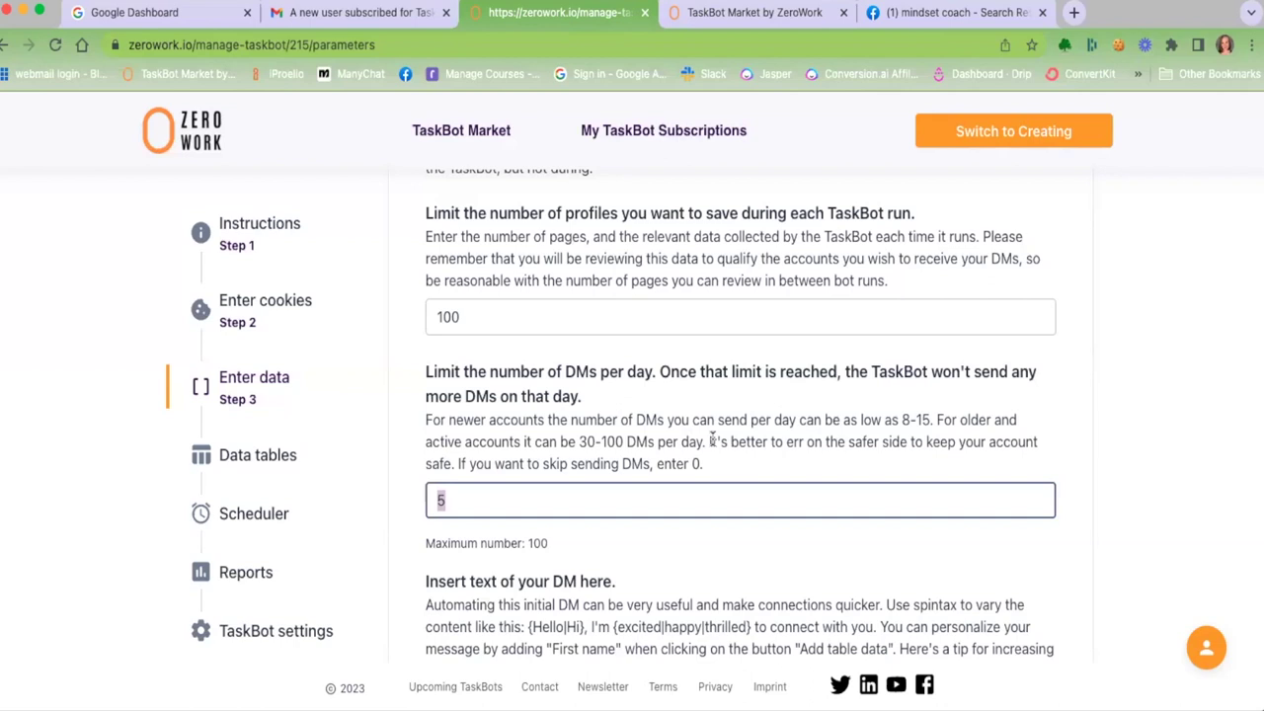
type("50")
In the DM text, turn "social platforms" into the spintax variation {social platforms|social media programs}
scroll(749, 485, "down", 4)
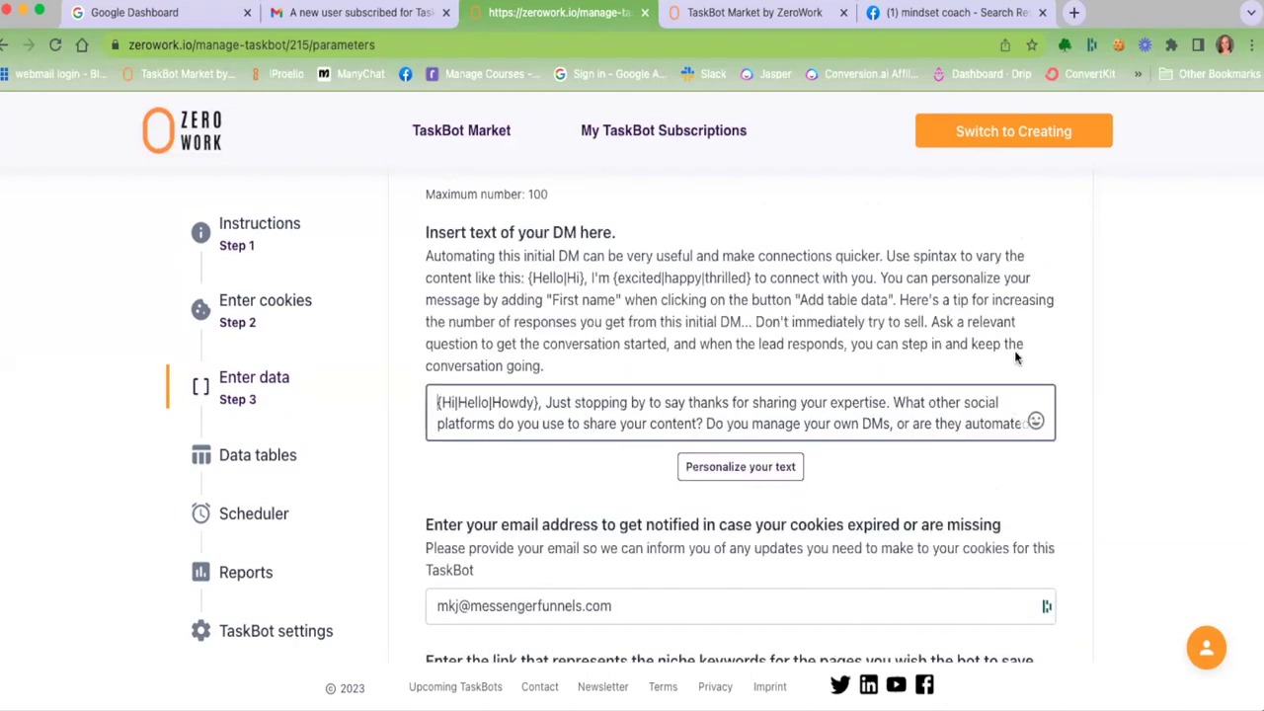
scroll(1017, 357, "up", 1)
scroll(1017, 357, "down", 1)
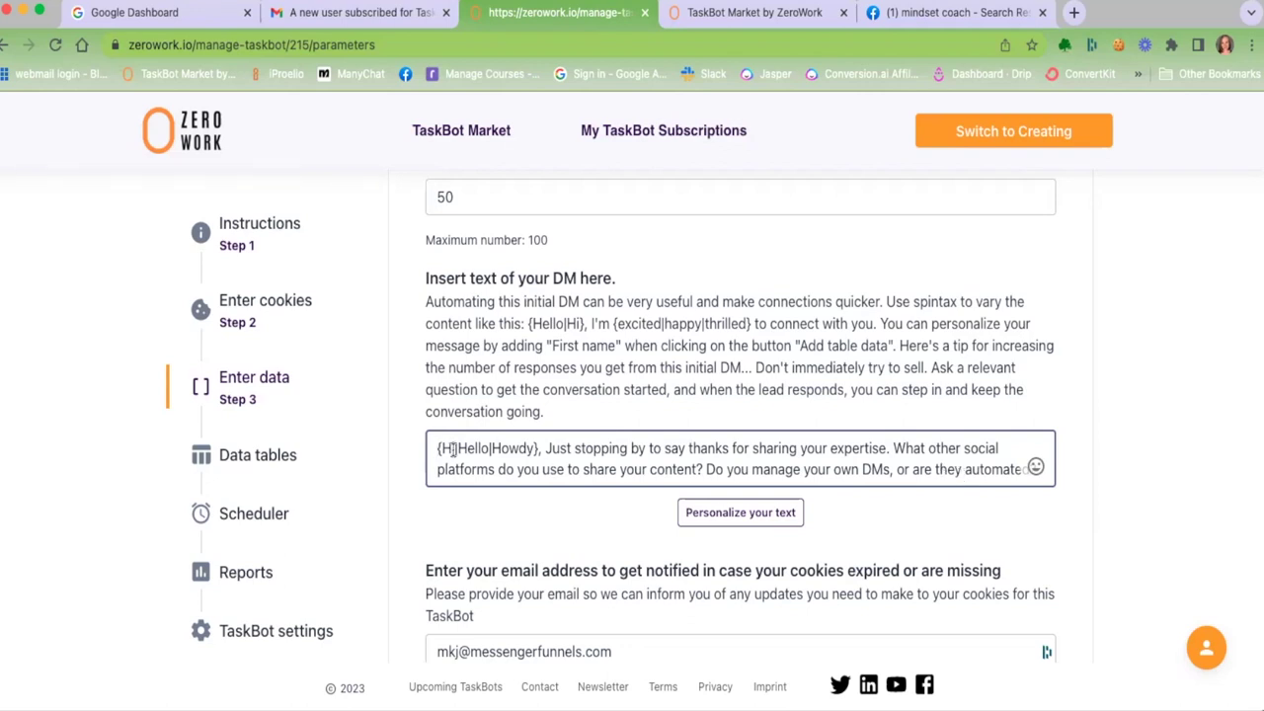
left_click(452, 448)
type("i")
type("{")
type("}")
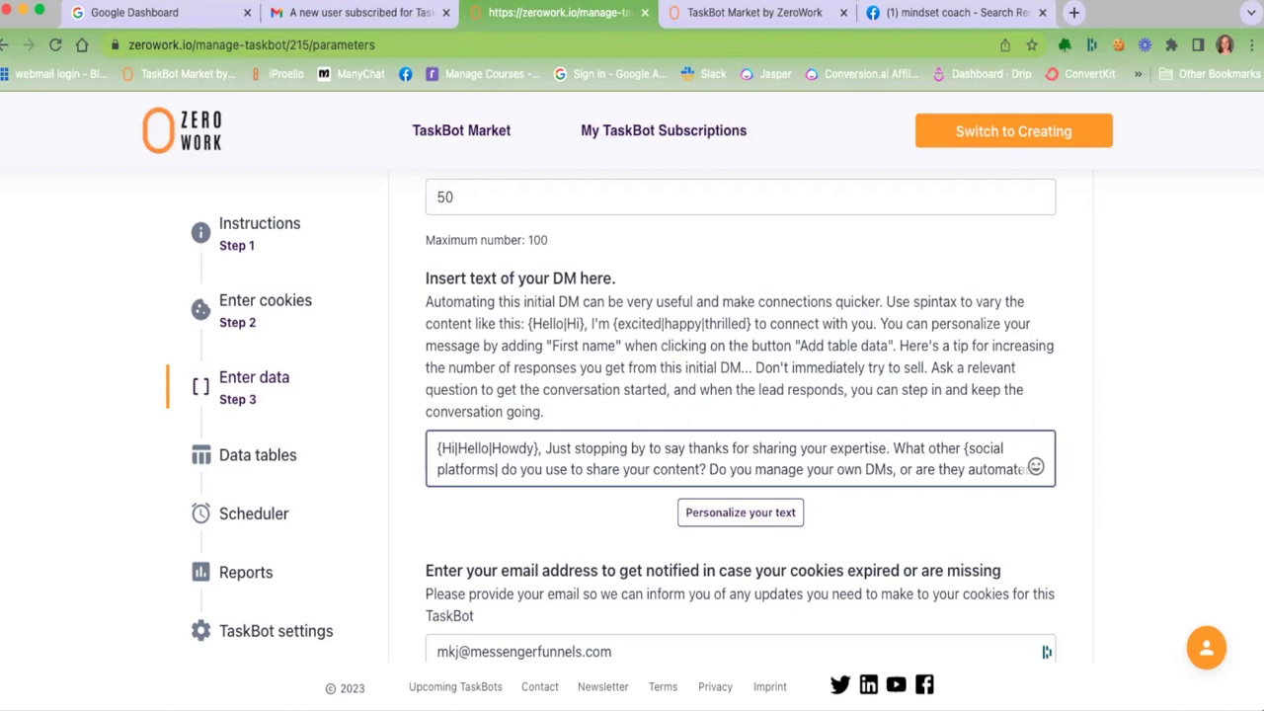
type("social")
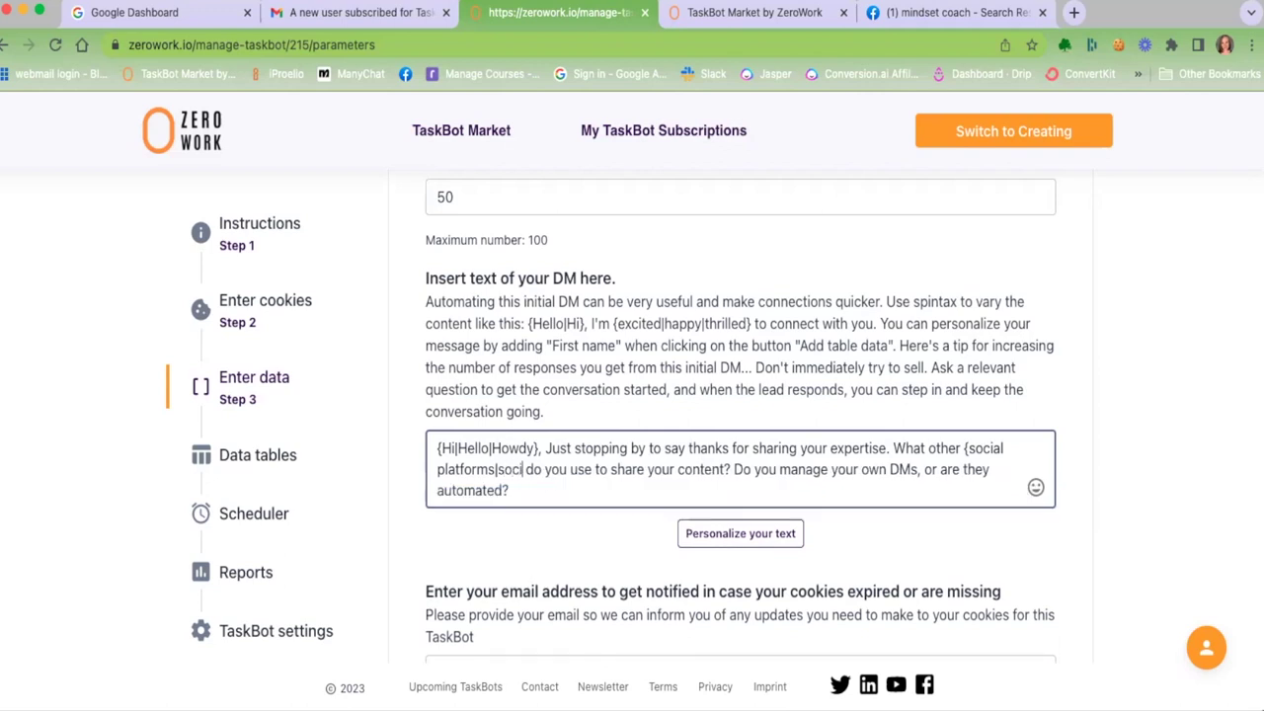
type(" media pro")
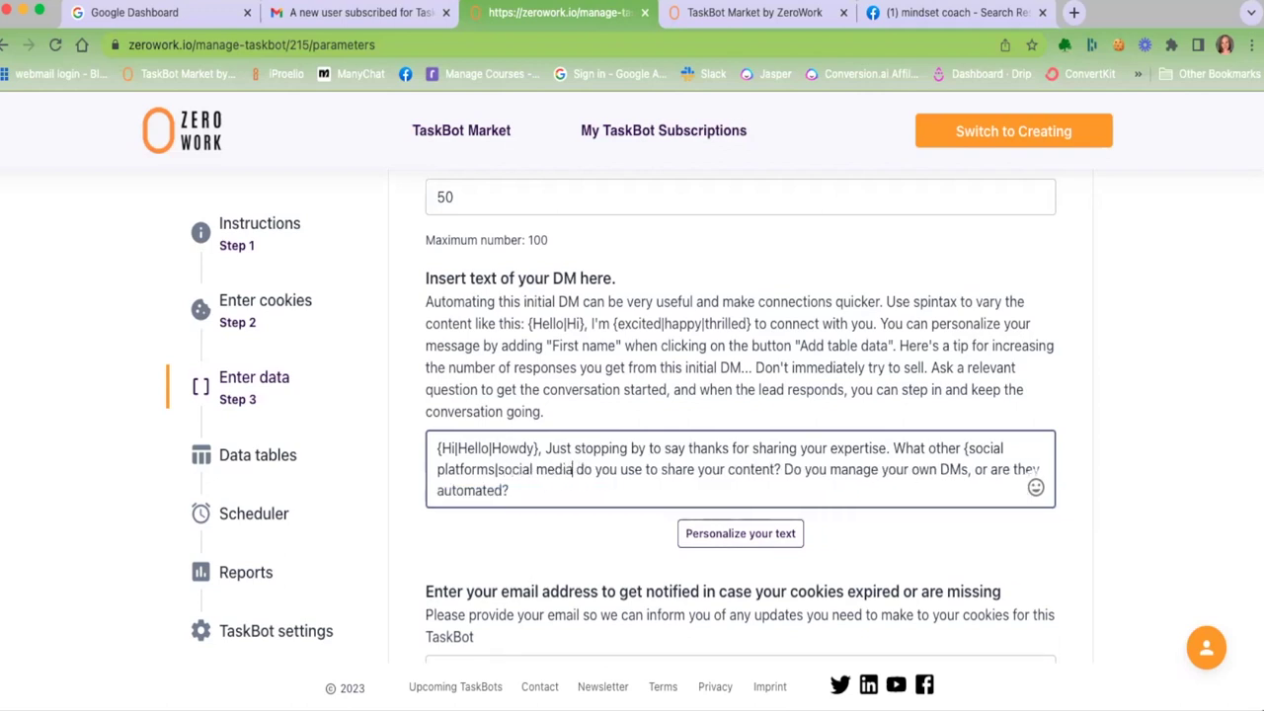
type("grams ")
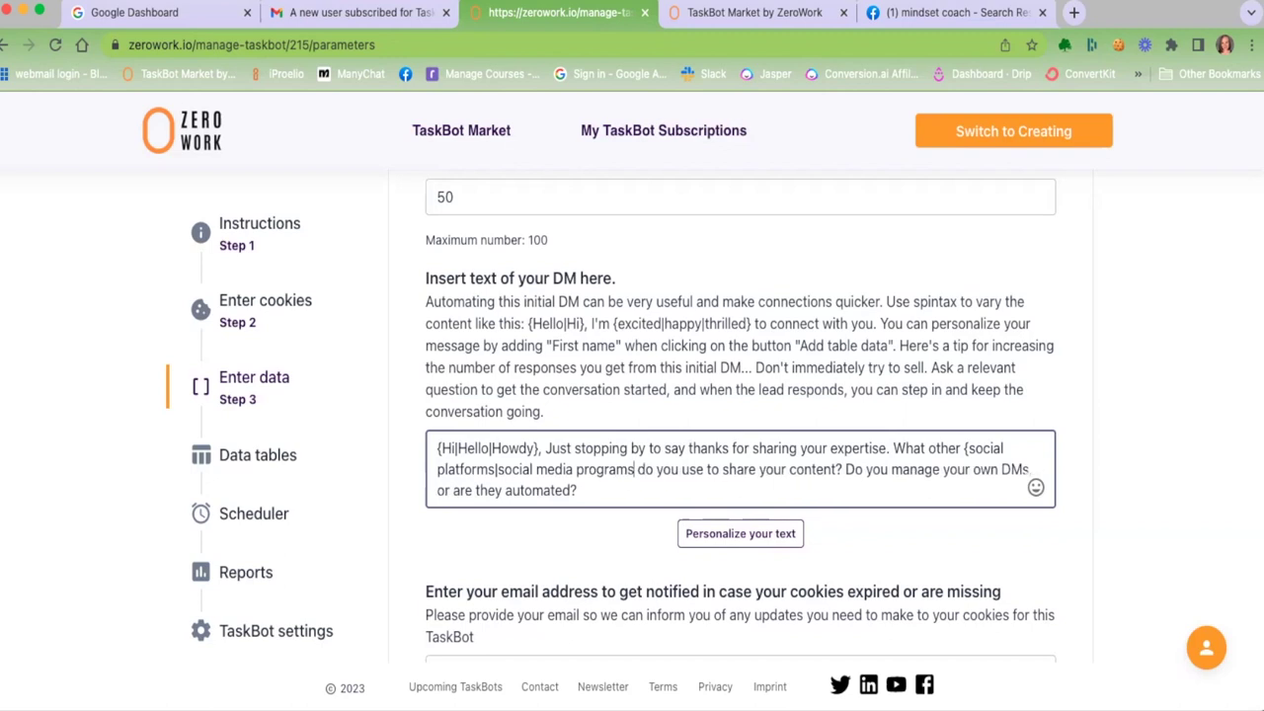
type("}")
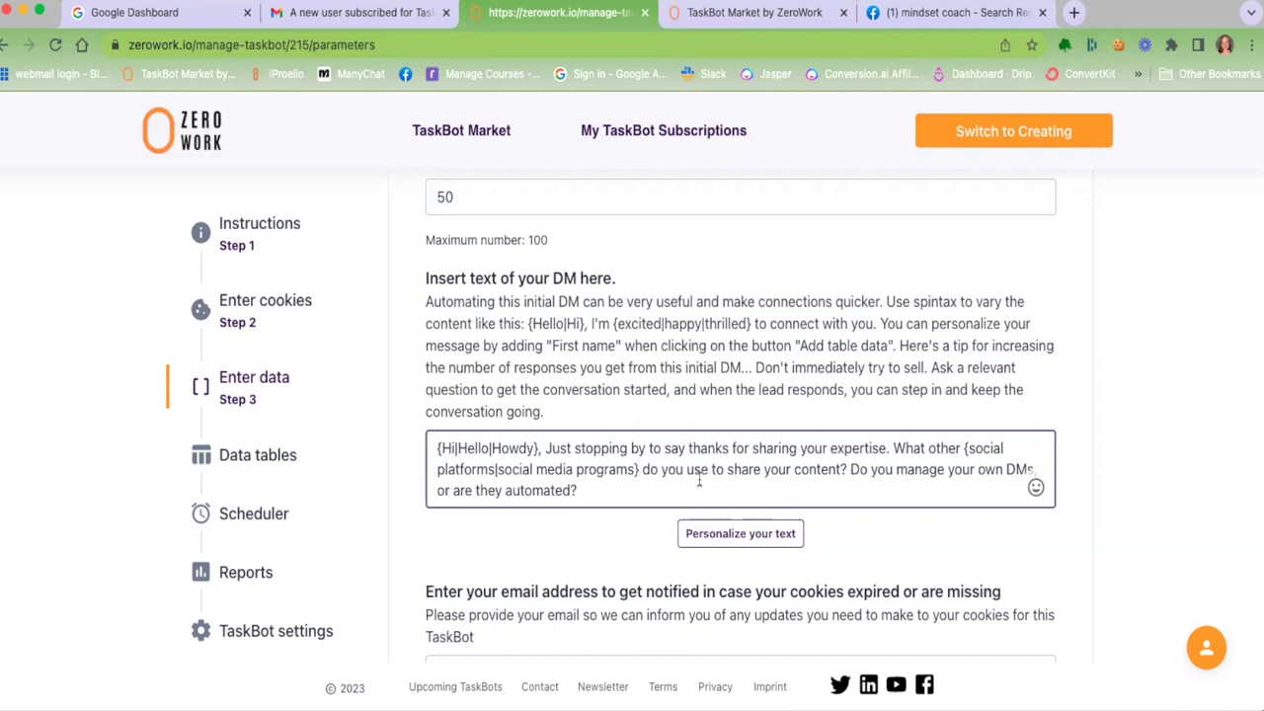
Try to personalize the DM text with the Page name column from the FB Agency data table
scroll(889, 465, "down", 2)
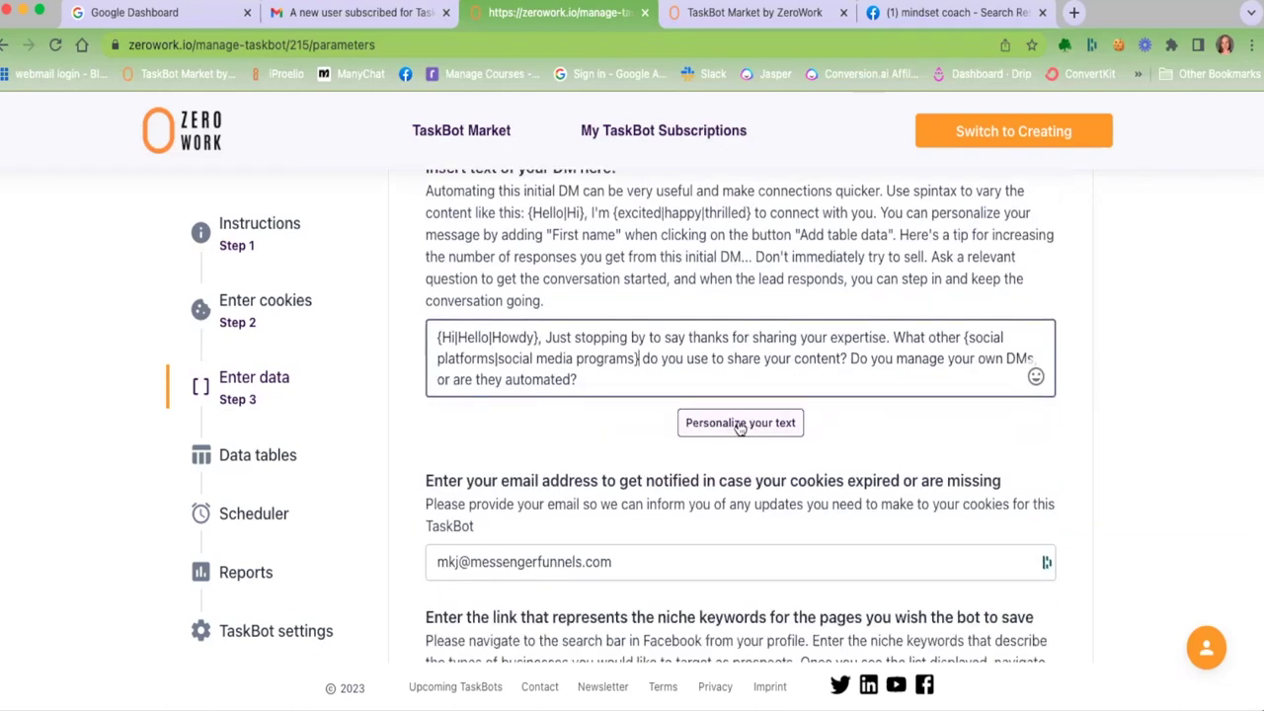
left_click(743, 425)
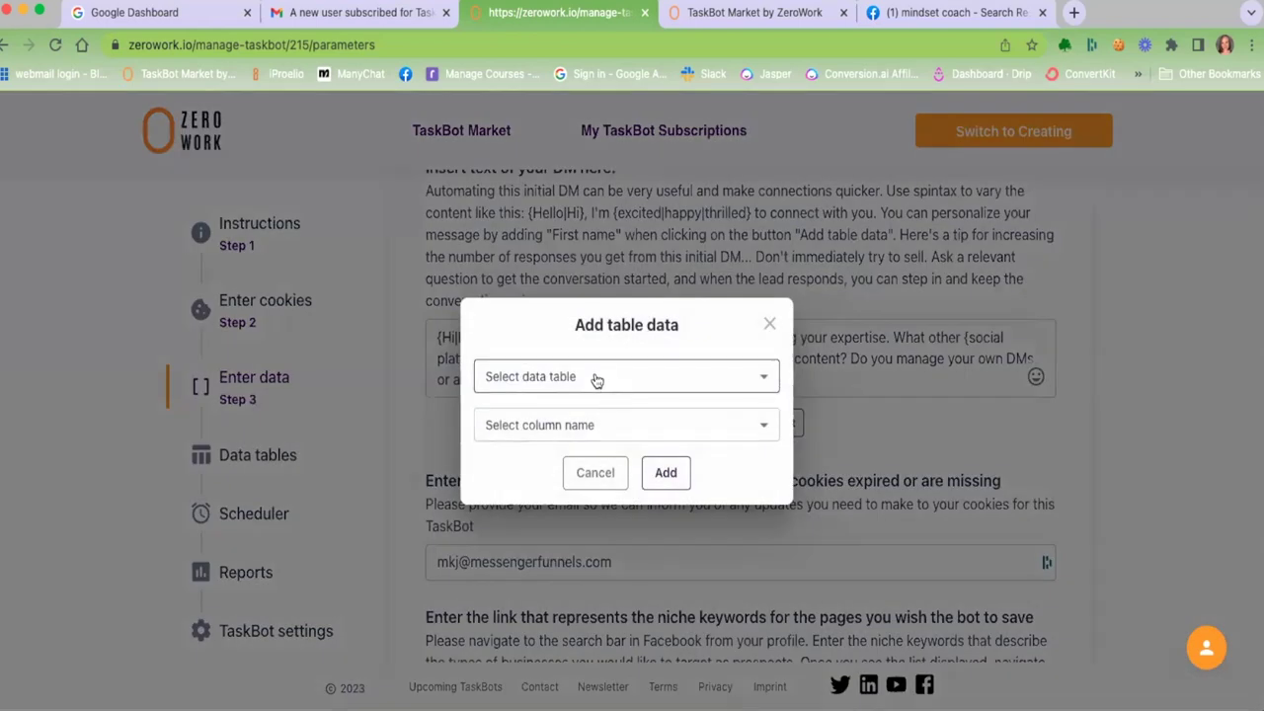
left_click(597, 379)
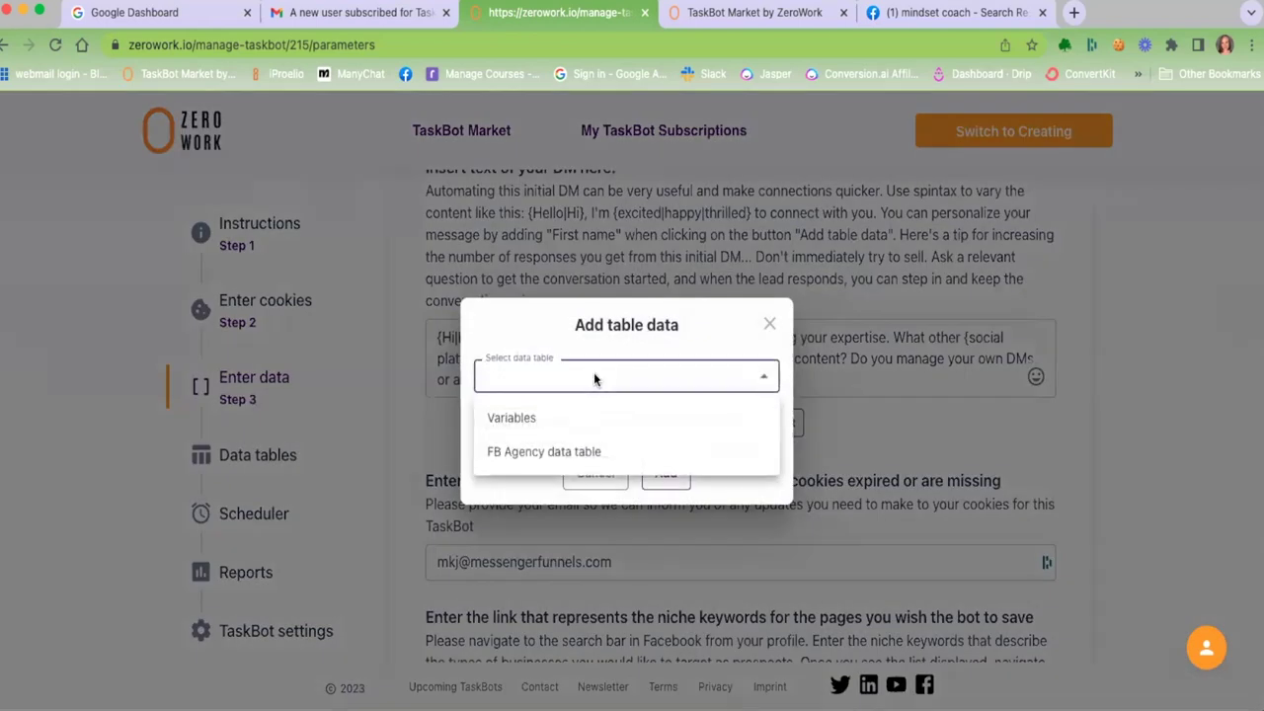
left_click(556, 450)
left_click(565, 425)
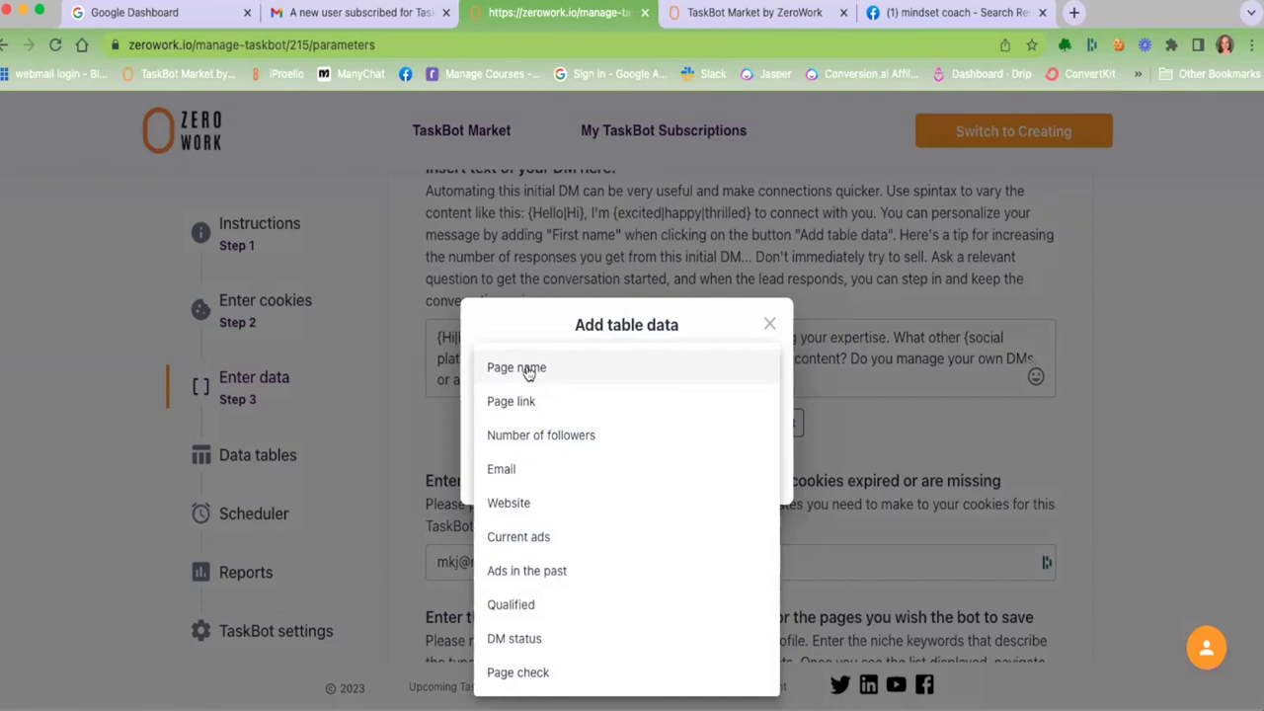
left_click(528, 369)
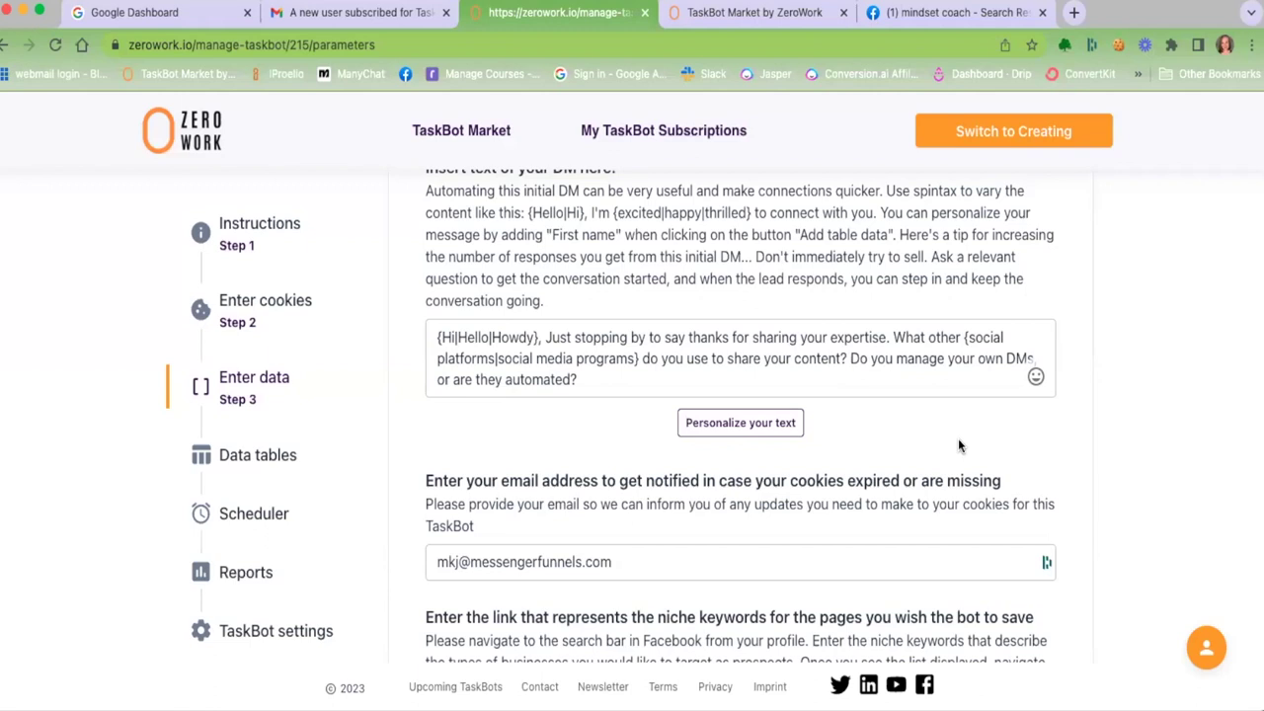
Review the TaskBot data entries: profile and DM limits, DM text, notification email and niche keywords link
scroll(972, 441, "down", 3)
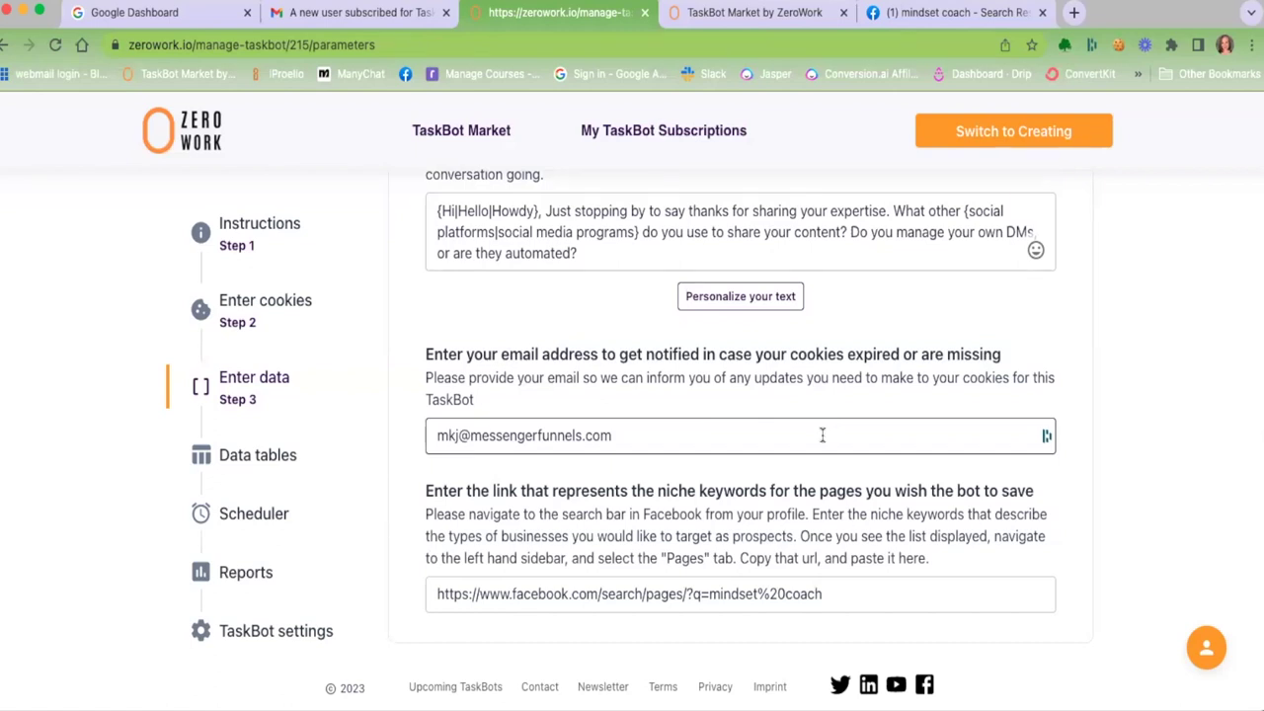
scroll(822, 425, "up", 8)
scroll(822, 426, "down", 2)
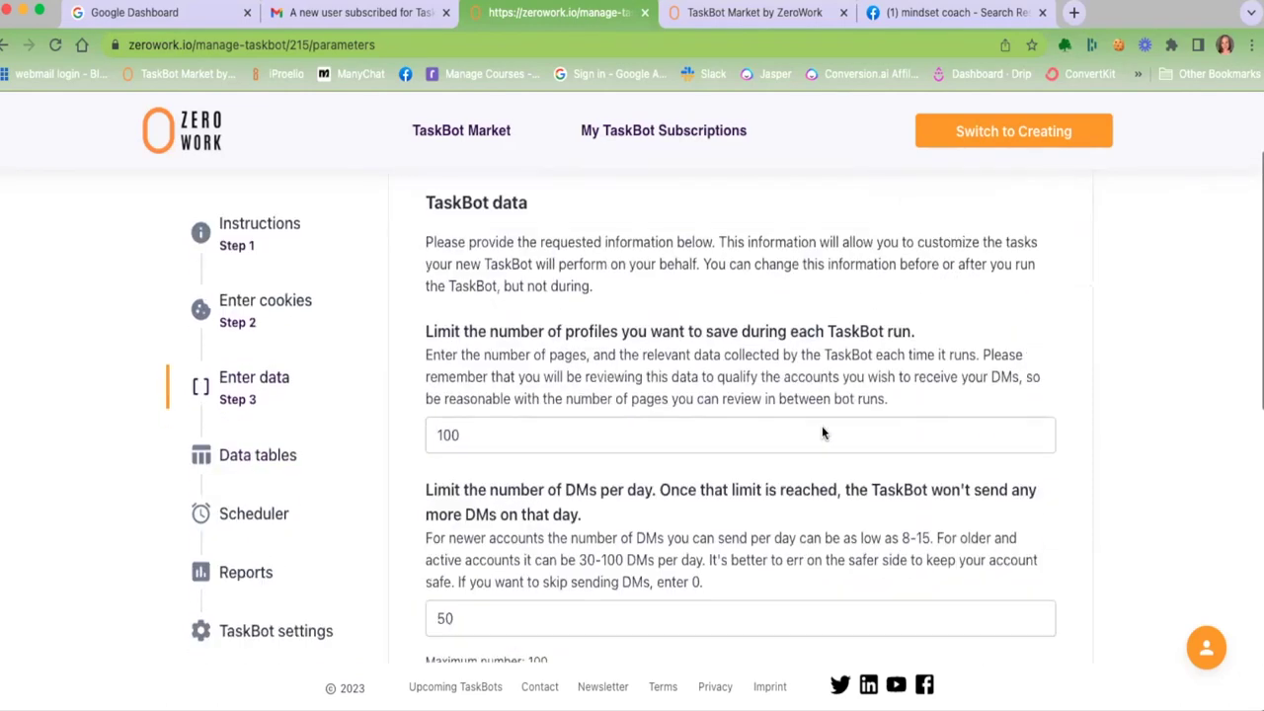
left_click(481, 324)
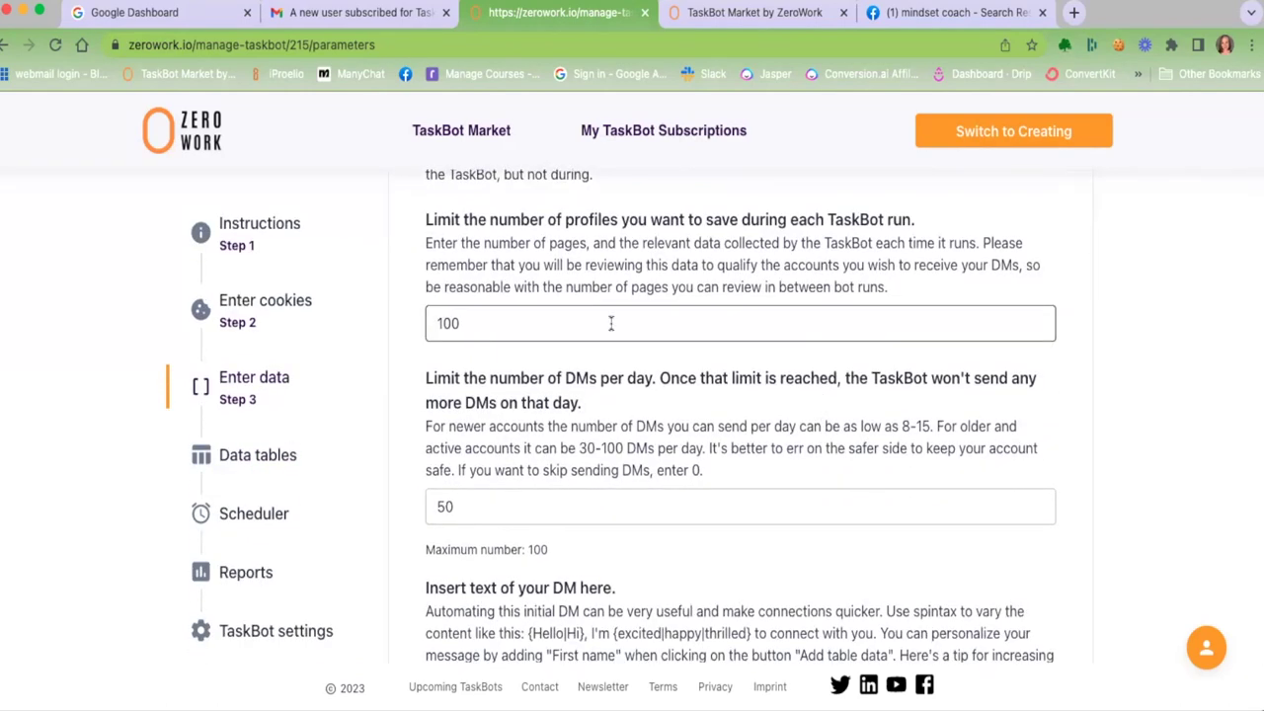
scroll(610, 323, "down", 3)
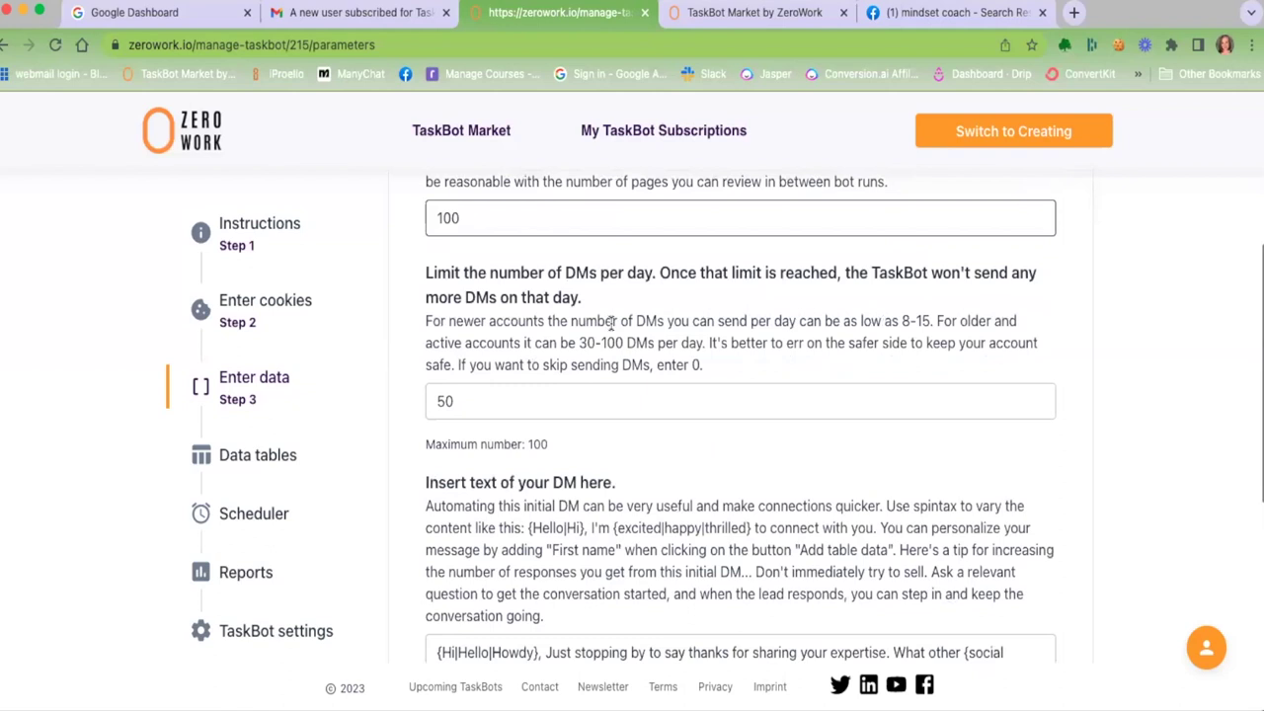
left_click(517, 390)
scroll(652, 382, "down", 4)
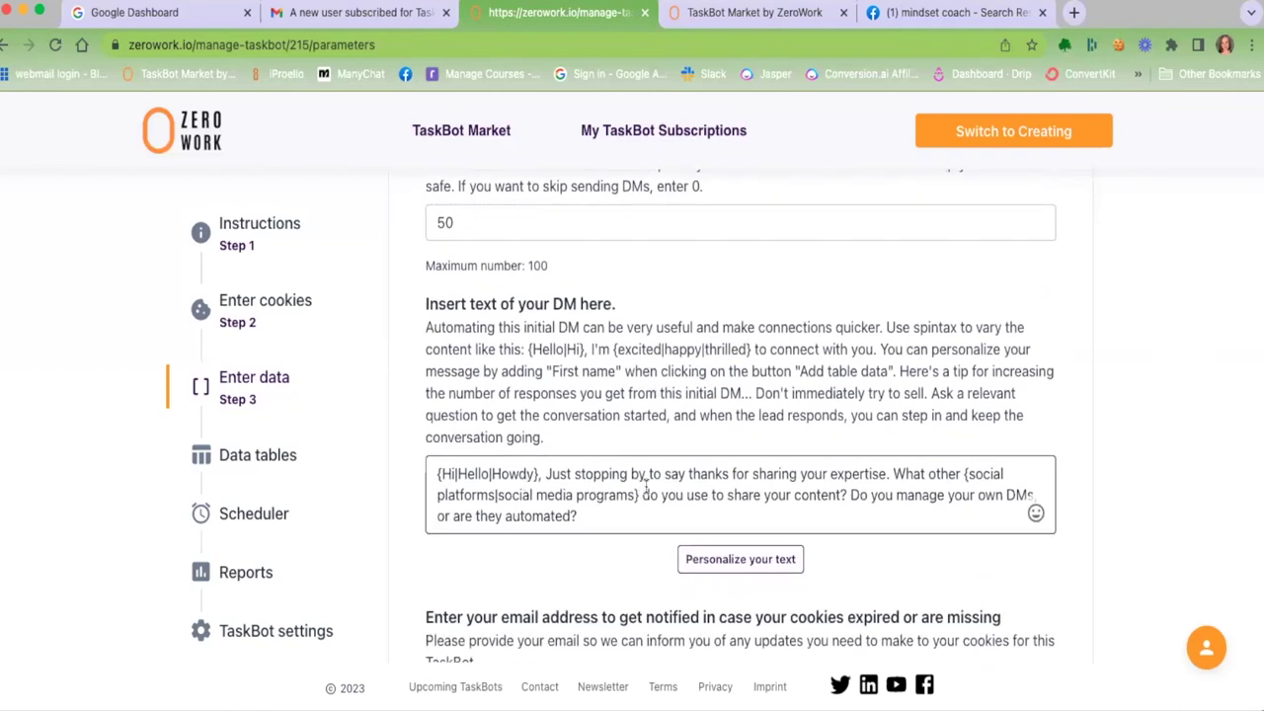
scroll(642, 494, "down", 4)
scroll(645, 486, "down", 3)
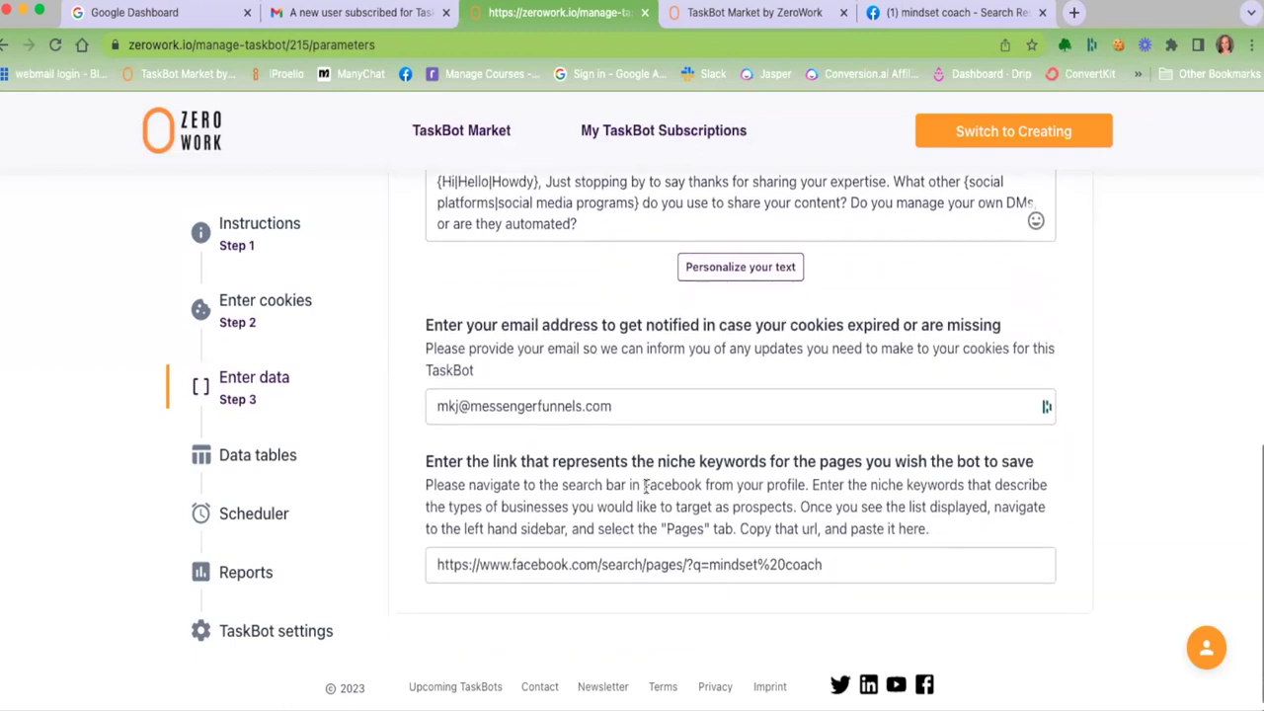
left_click_drag(838, 565, 450, 561)
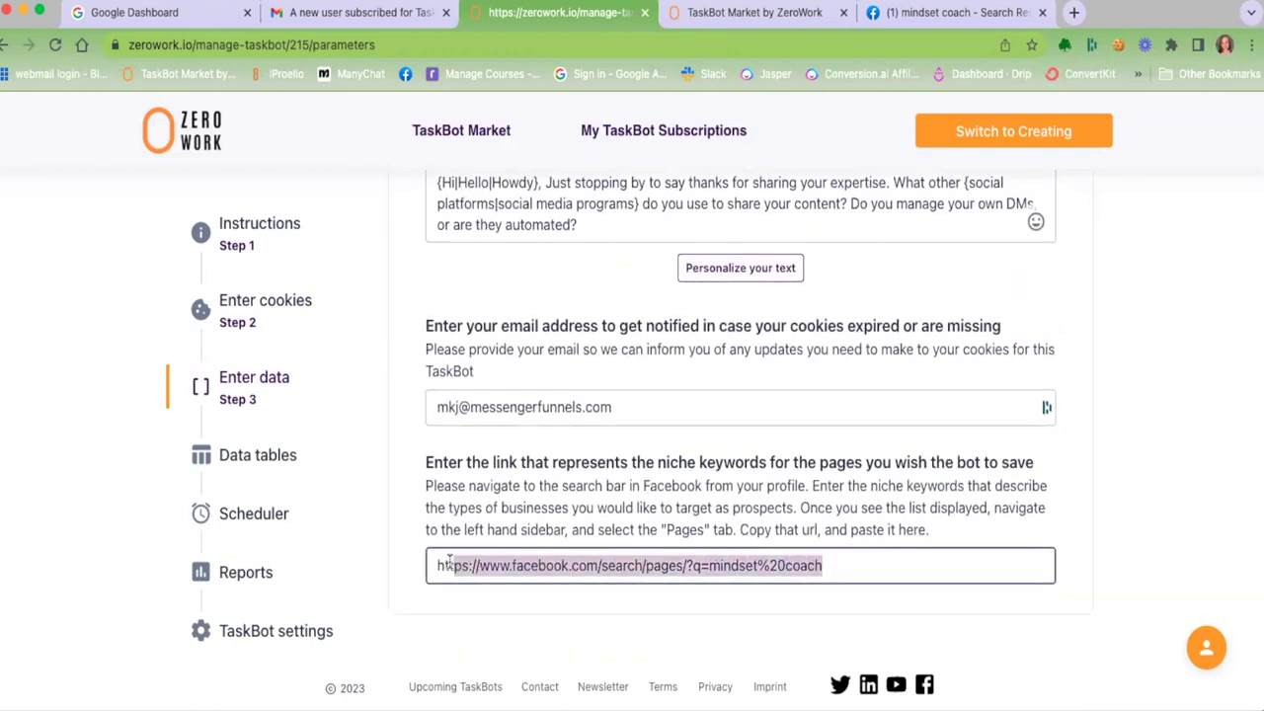
left_click(650, 566)
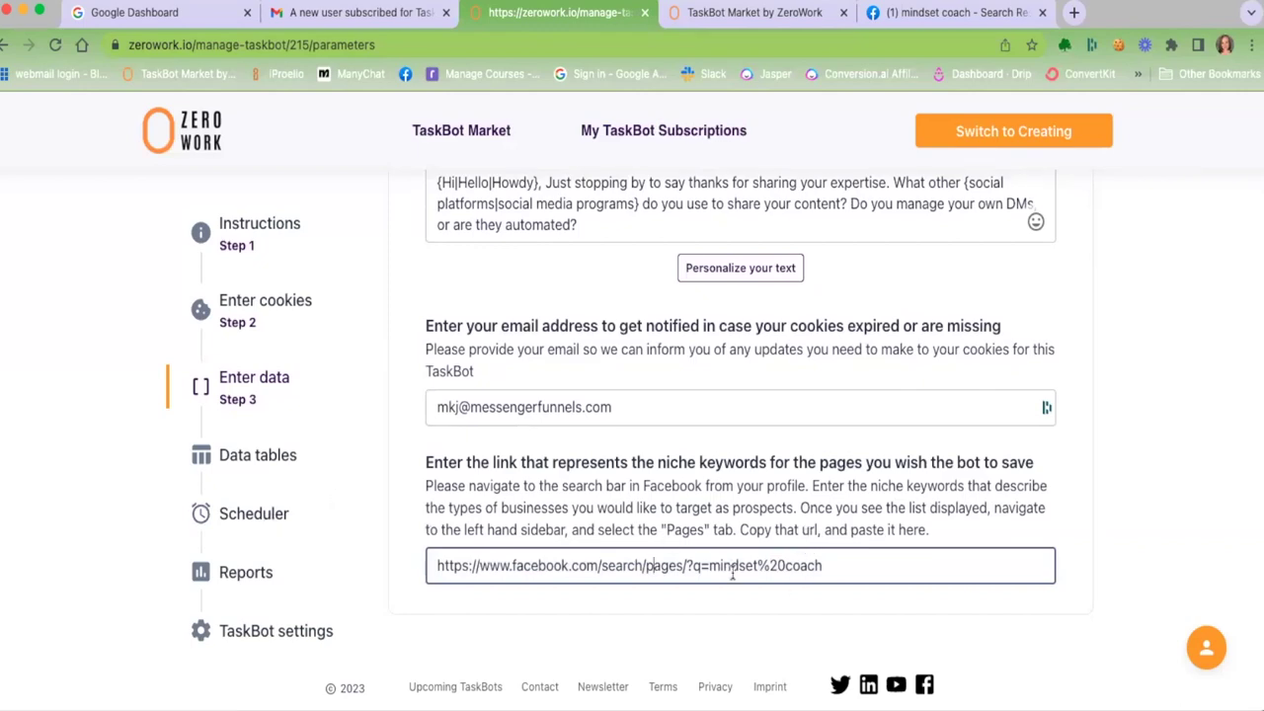
Go to the TaskBot's data tables and open the FB Agency data table
scroll(1132, 336, "up", 10)
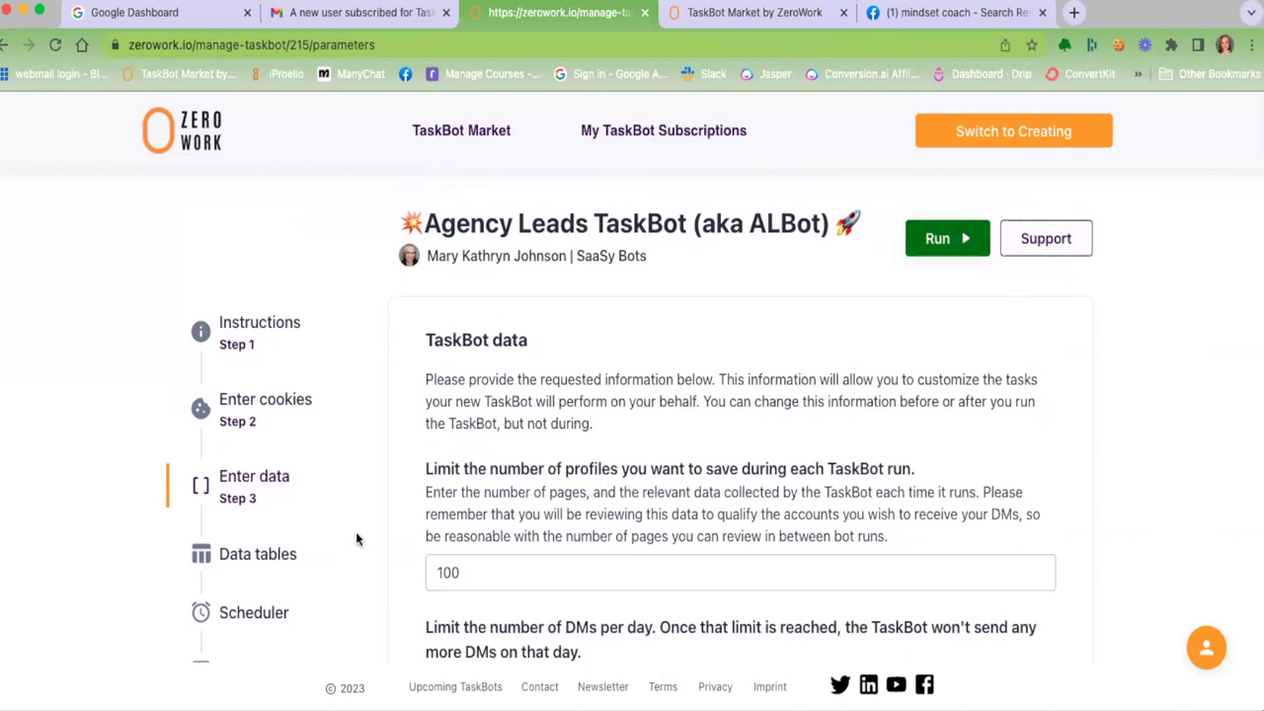
scroll(280, 556, "down", 3)
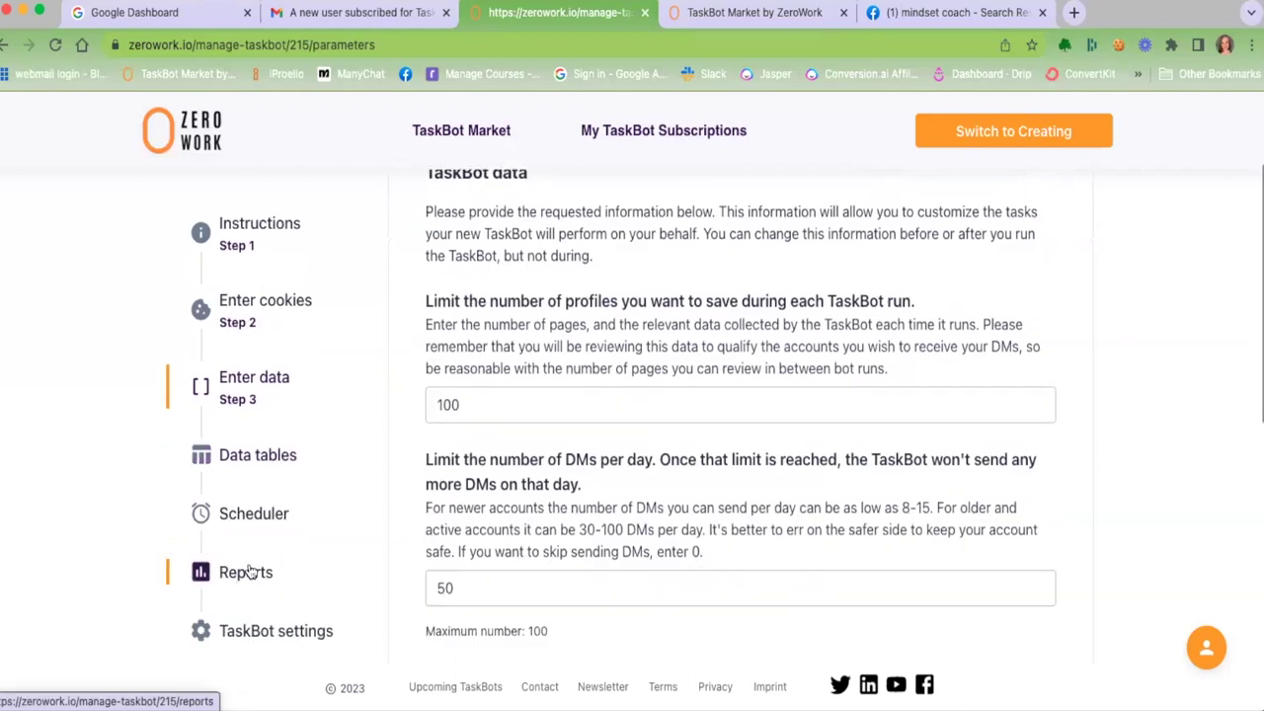
left_click(244, 462)
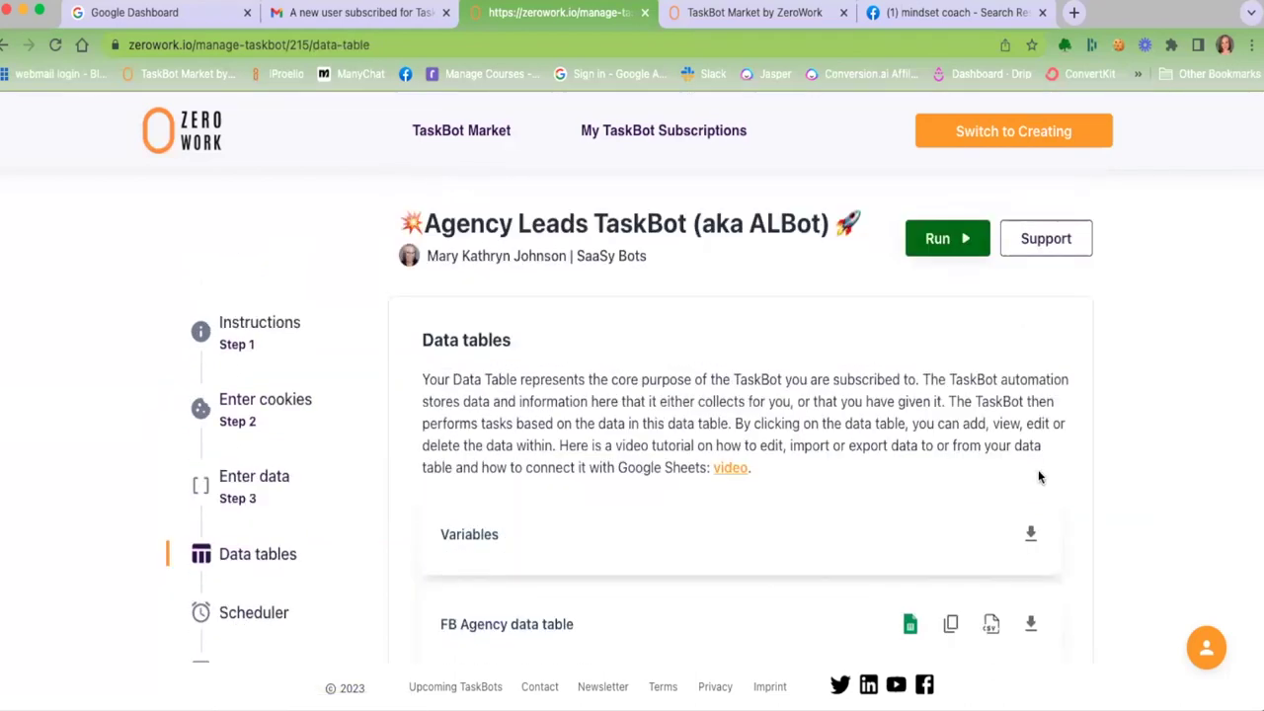
scroll(845, 442, "down", 2)
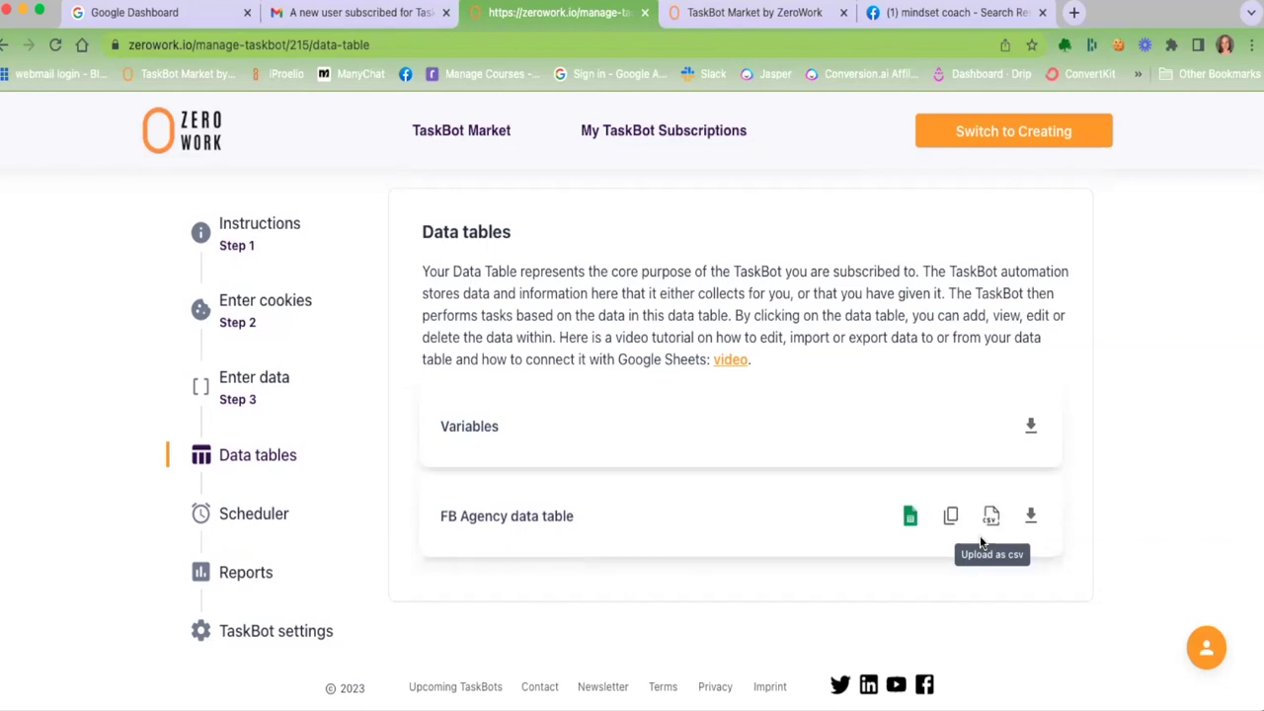
left_click(514, 515)
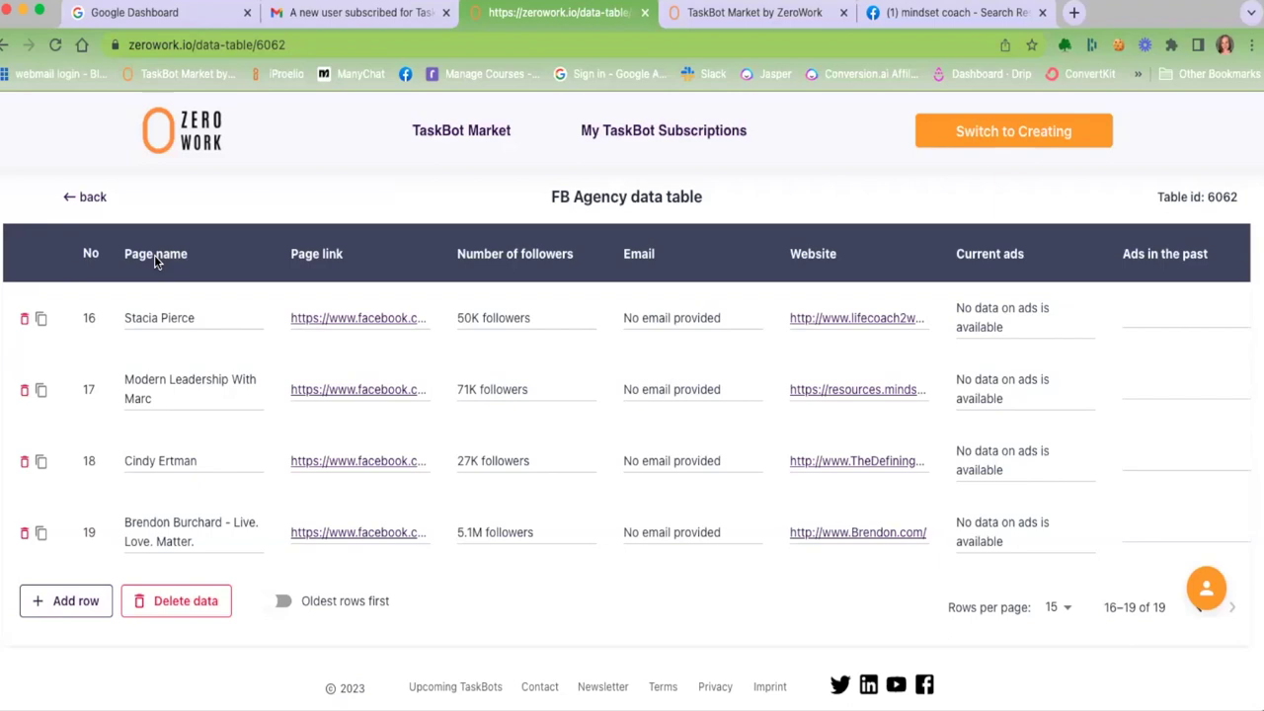
Compare the table's Page name and Page link columns with the page results in the Facebook "mindset coach" search
left_click(951, 12)
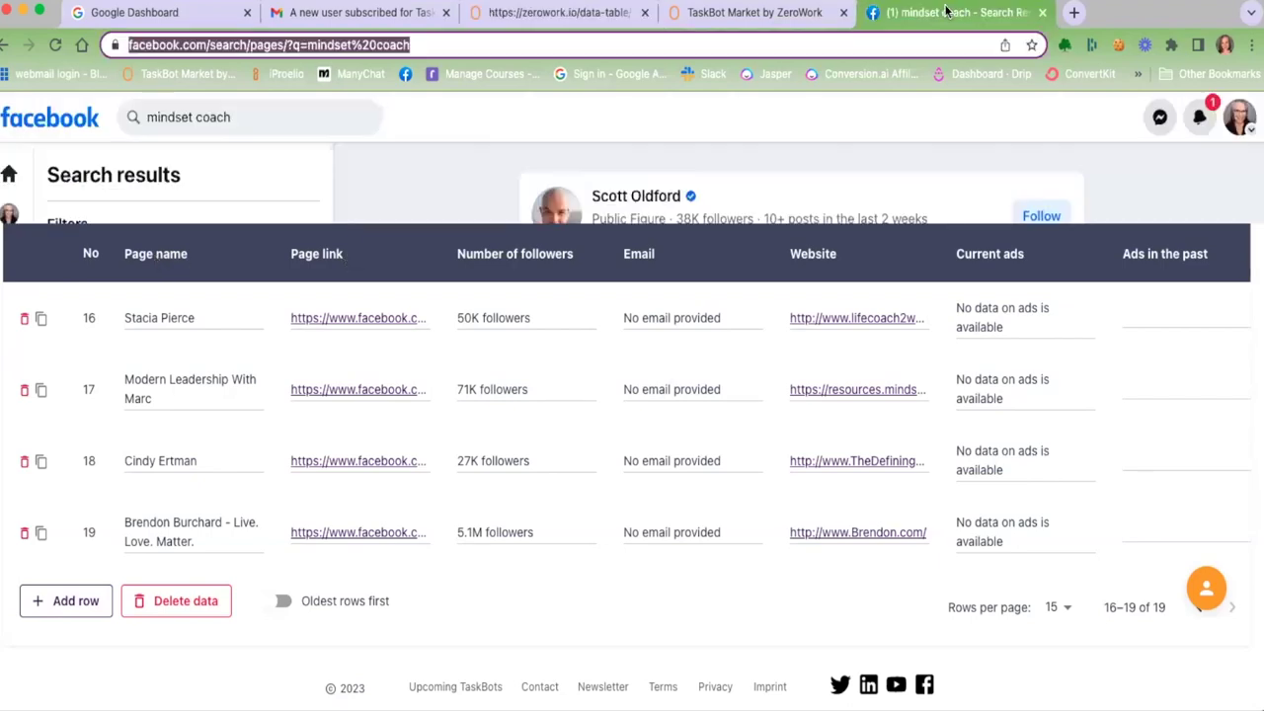
mouse_move(637, 195)
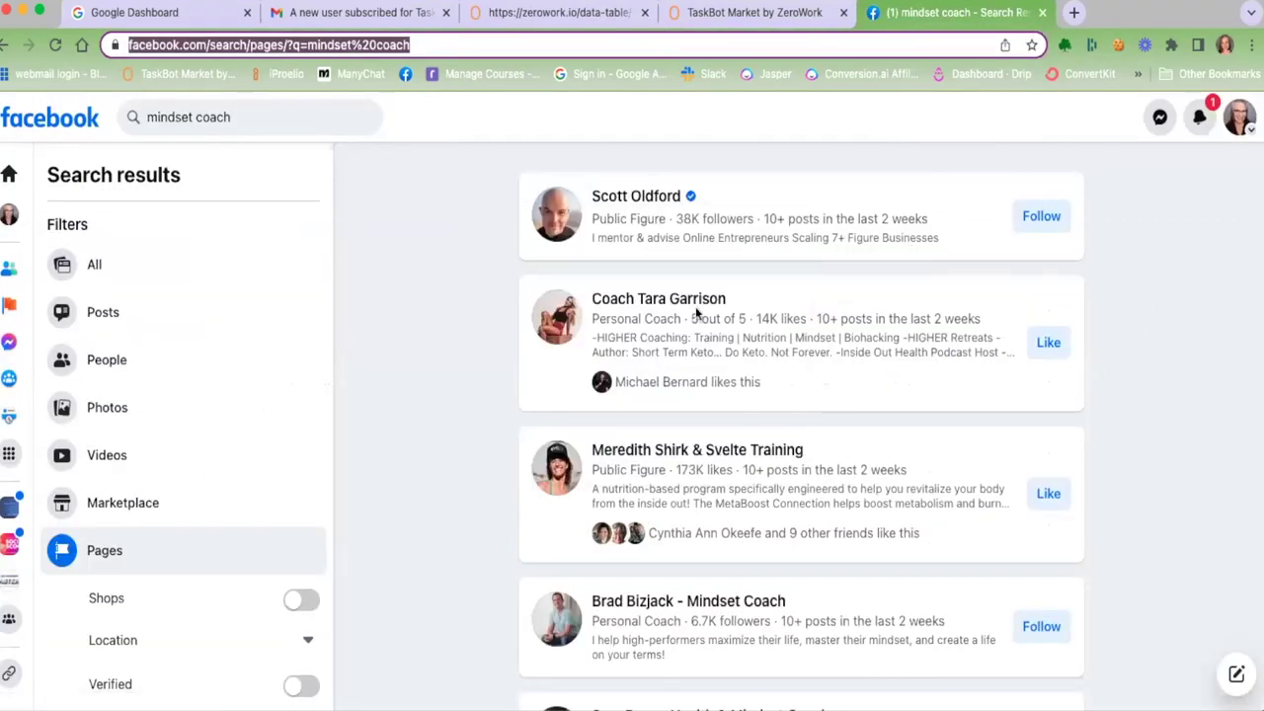
mouse_move(642, 300)
mouse_move(697, 450)
left_click(563, 13)
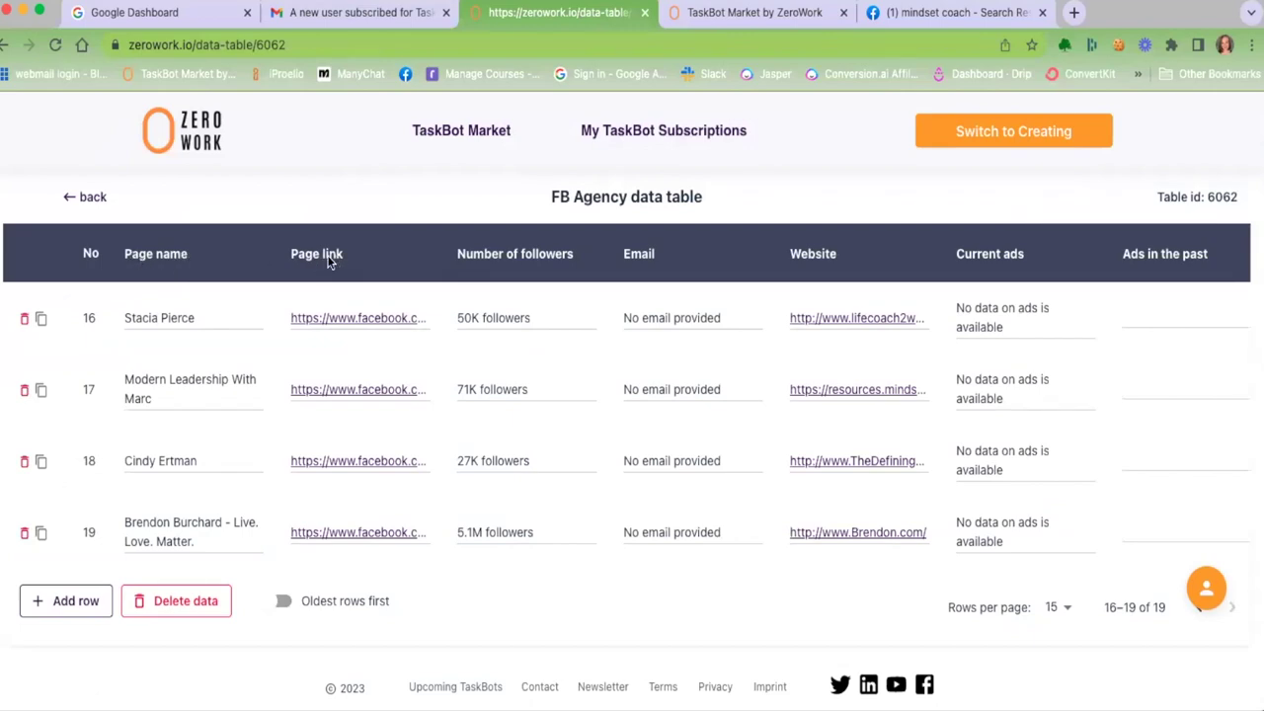
left_click(950, 12)
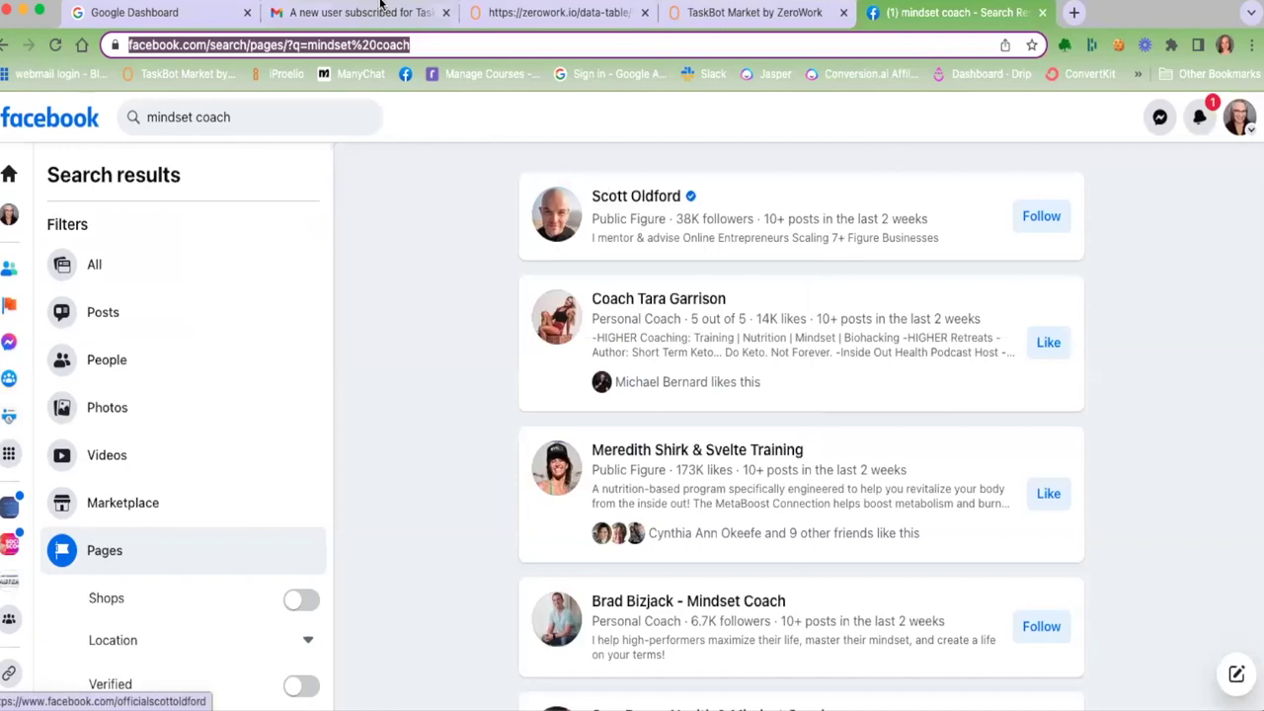
Compare the FB Agency data table's followers, email, website and current ads columns with the Facebook "mindset coach" page results
left_click(523, 13)
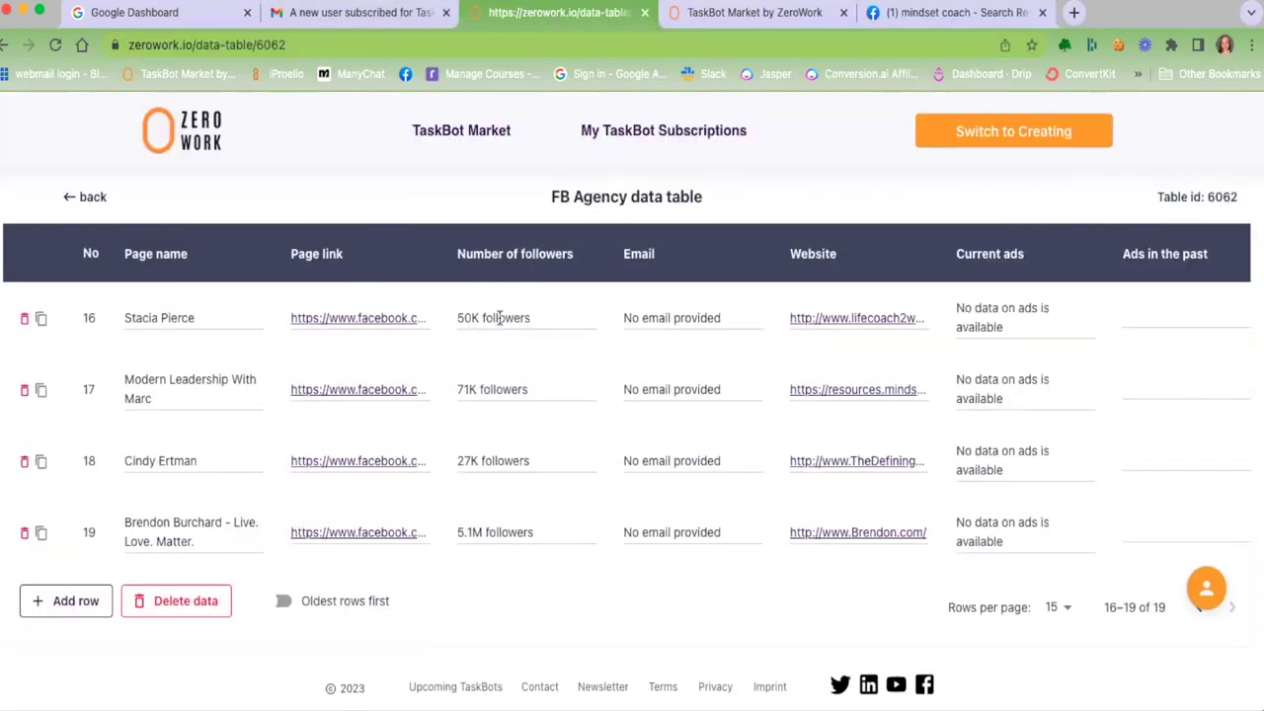
left_click(948, 12)
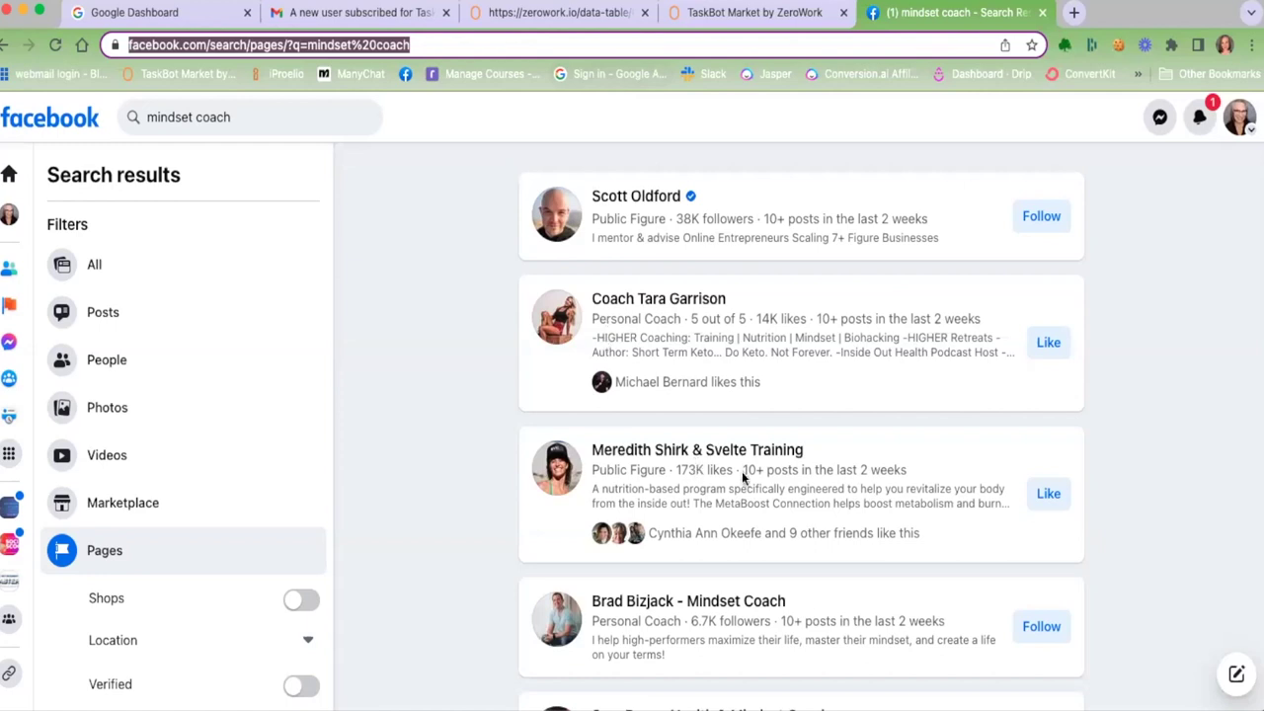
left_click(556, 12)
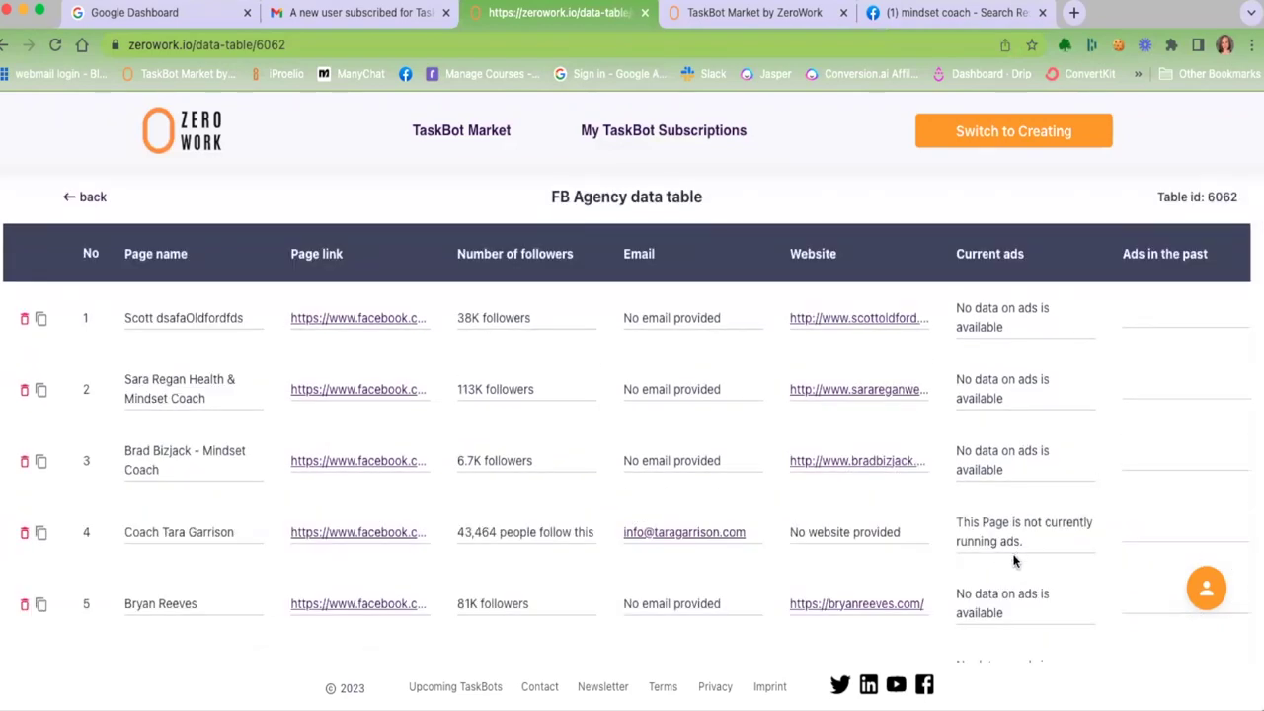
scroll(925, 460, "down", 5)
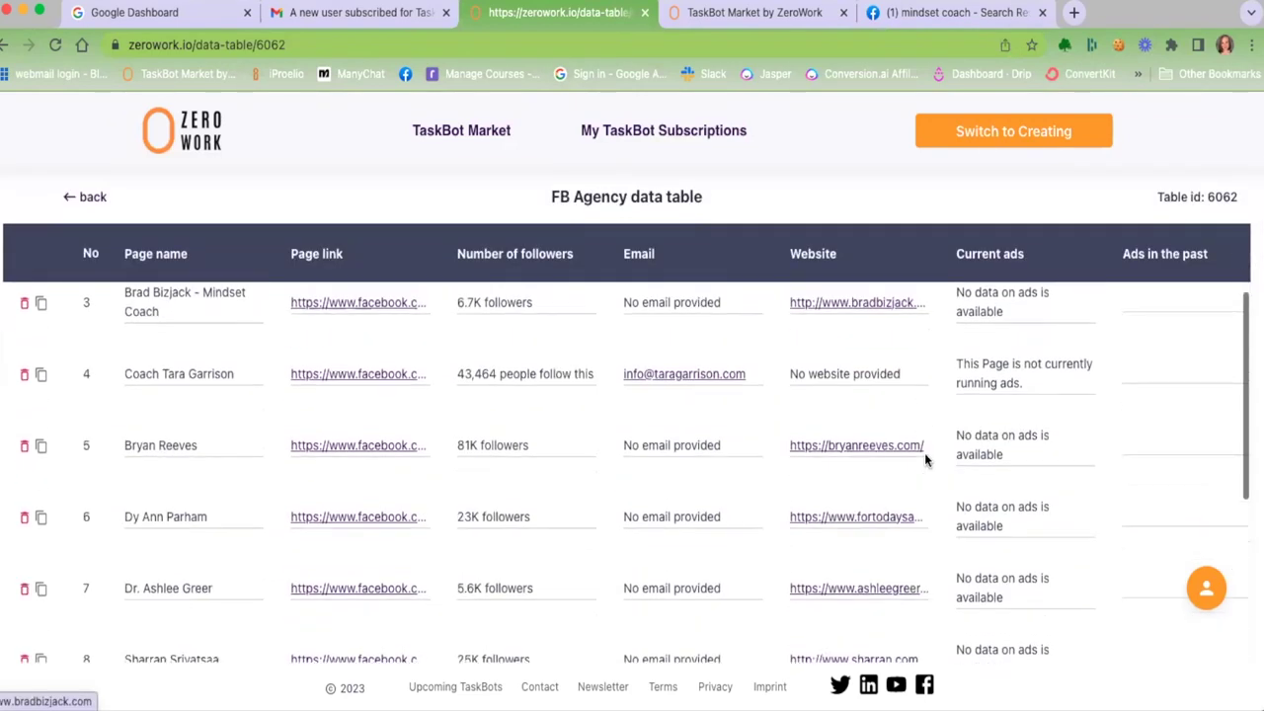
scroll(926, 460, "up", 5)
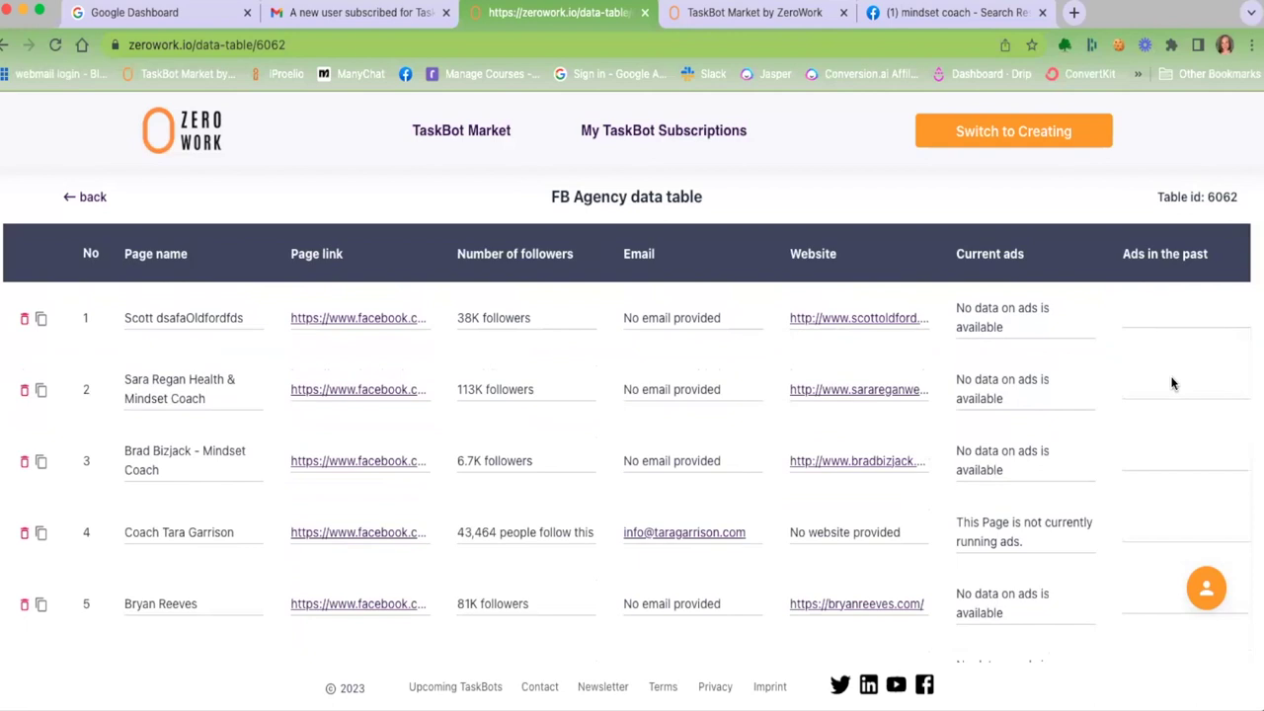
Enter "yes" in the Qualified column for rows 1 to 3 of the FB Agency data table
scroll(1172, 382, "right", 5)
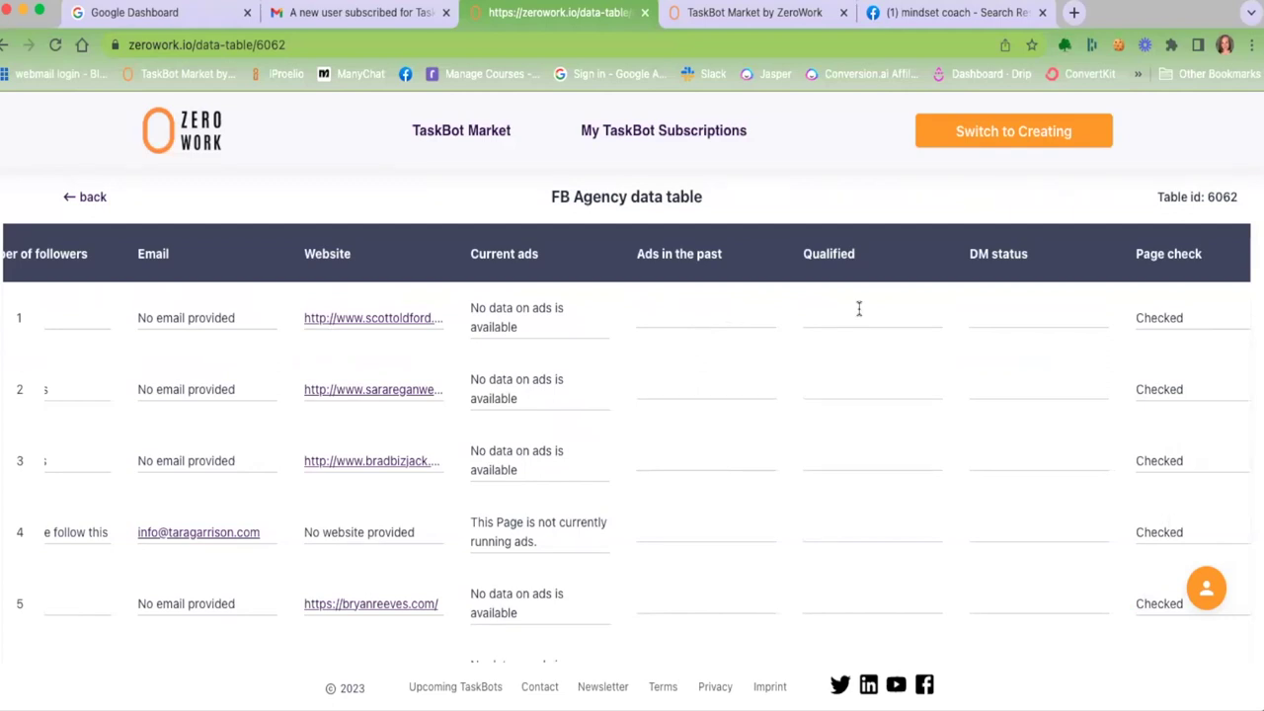
scroll(885, 306, "right", 1)
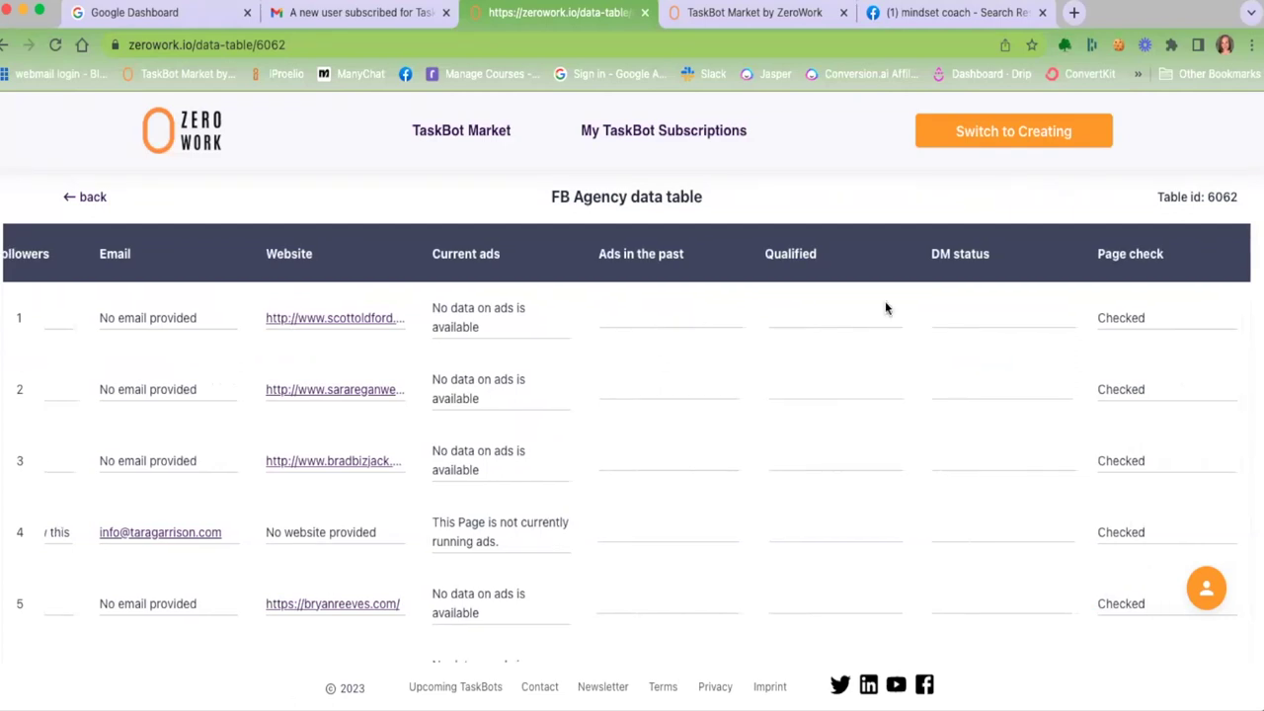
left_click(795, 314)
type("yes")
left_click_drag(791, 316, 744, 317)
right_click(779, 318)
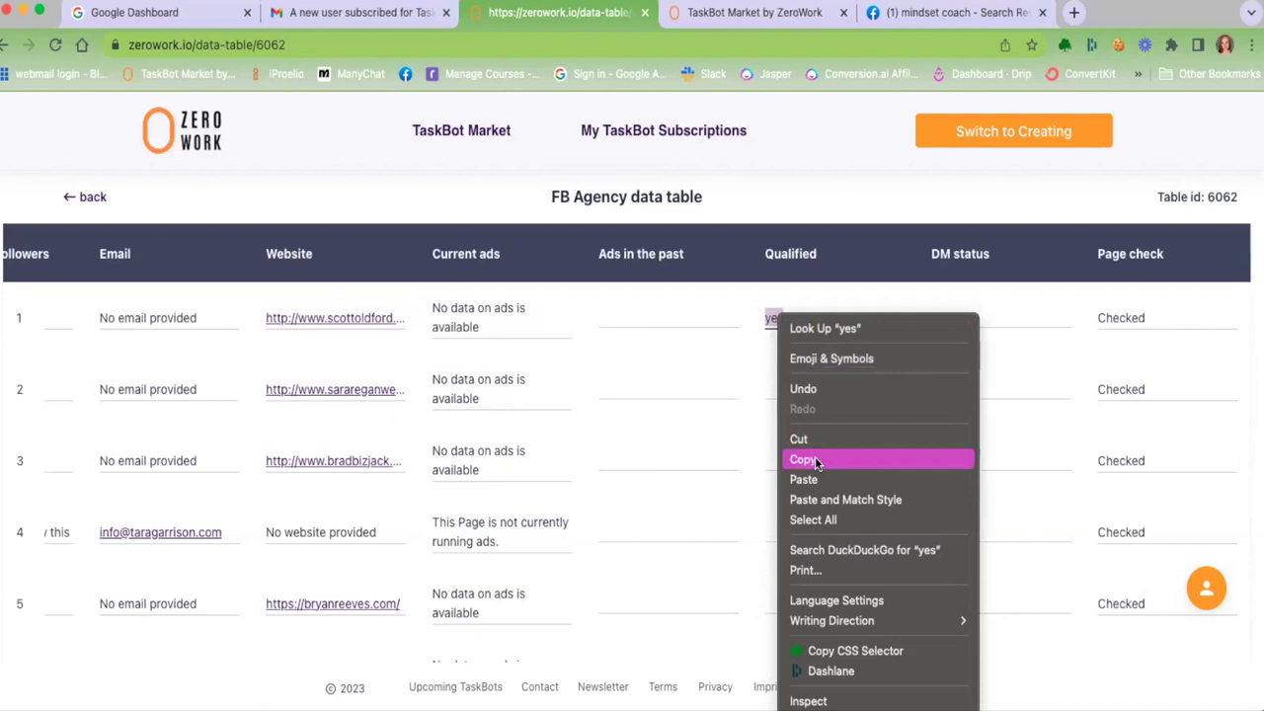
left_click(815, 460)
left_click(804, 387)
right_click(806, 389)
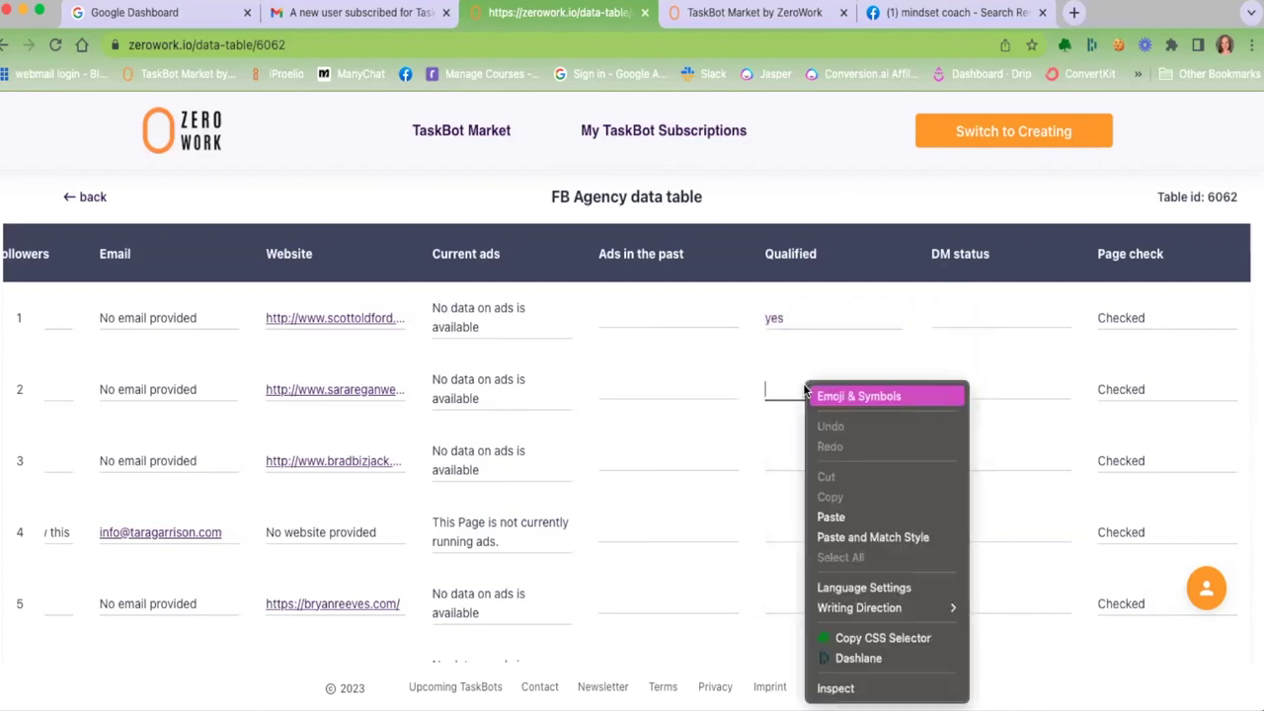
left_click(835, 516)
left_click(796, 456)
right_click(797, 456)
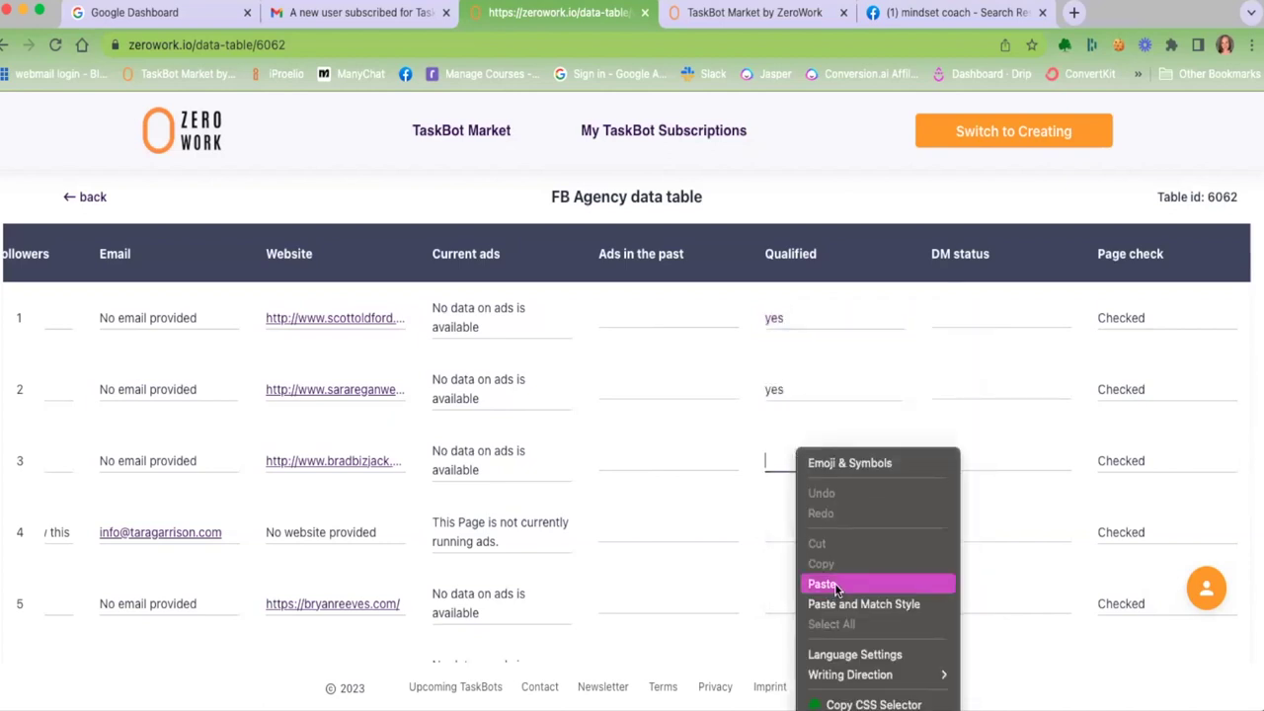
left_click(834, 582)
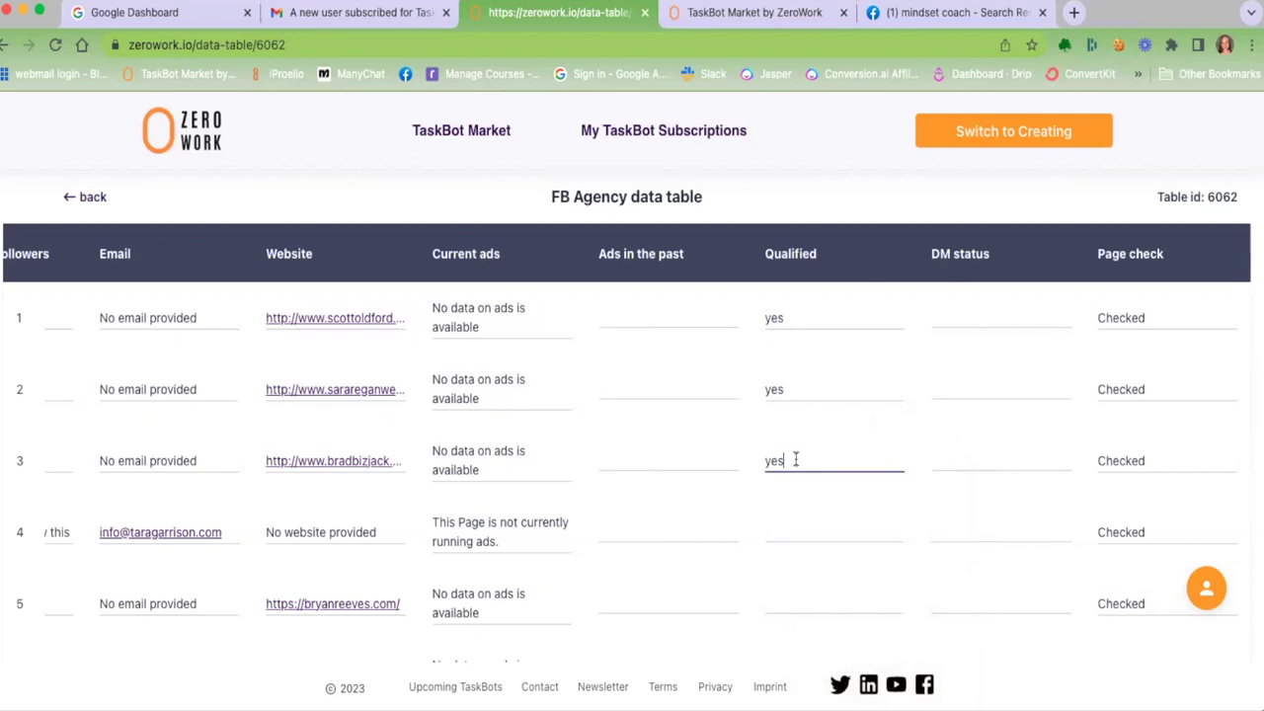
Clear the "yes" entries from the Qualified column in rows 1 to 3
key("BackSpace")
key("BackSpace")
key("BackSpace")
left_click(798, 389)
key("BackSpace")
key("BackSpace")
key("BackSpace")
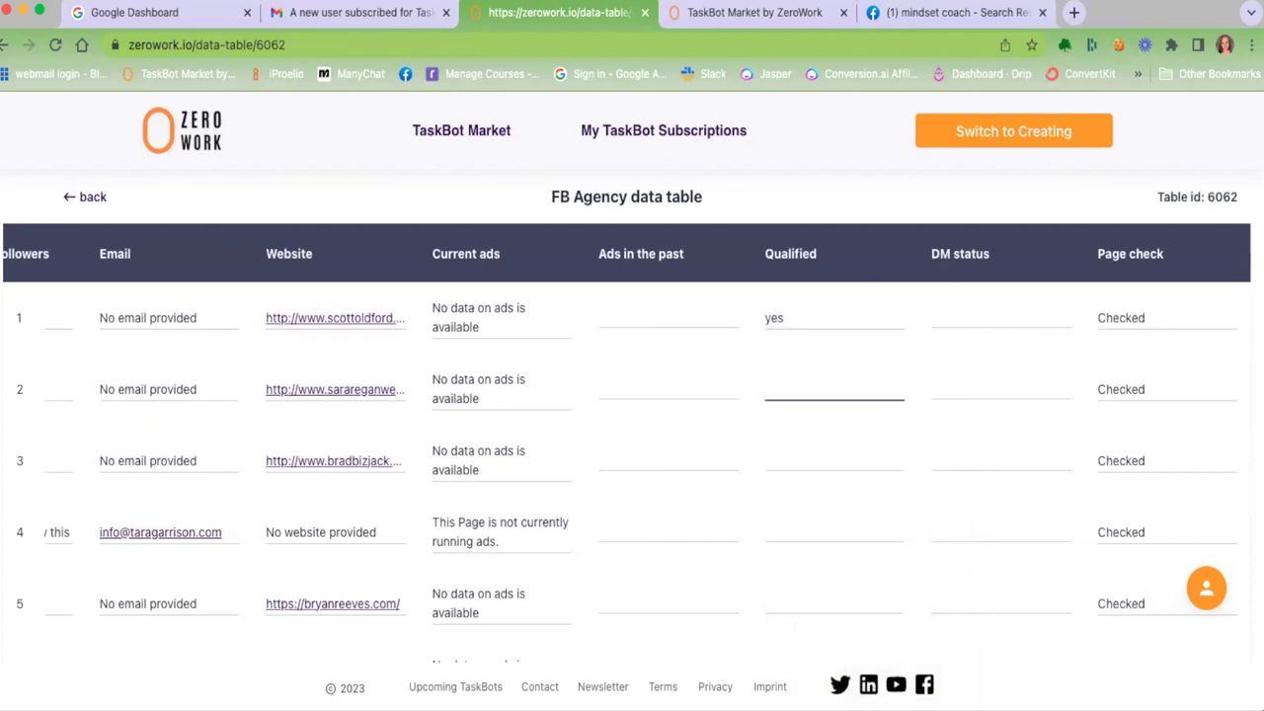
left_click(787, 316)
key("BackSpace")
key("BackSpace")
key("BackSpace")
Examine the DM status and Page check columns, and recheck the Pages filter in the Facebook "mindset coach" search
left_click(978, 316)
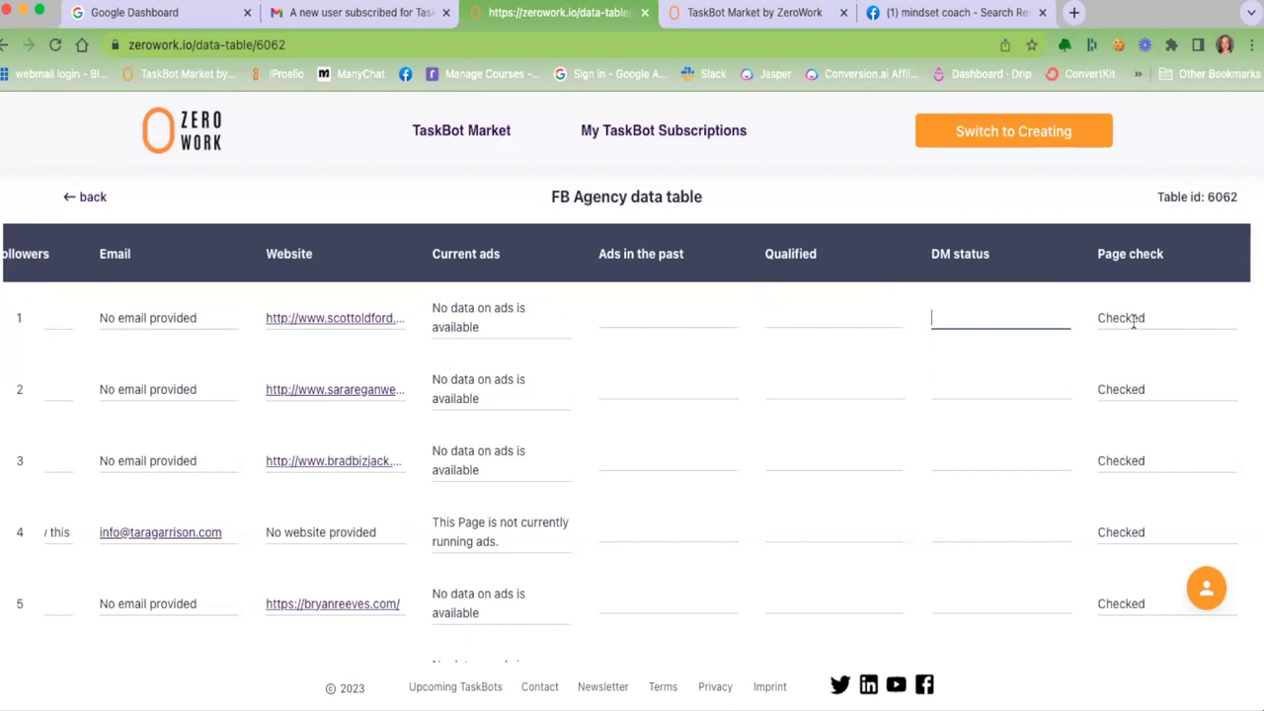
scroll(787, 436, "left", 5)
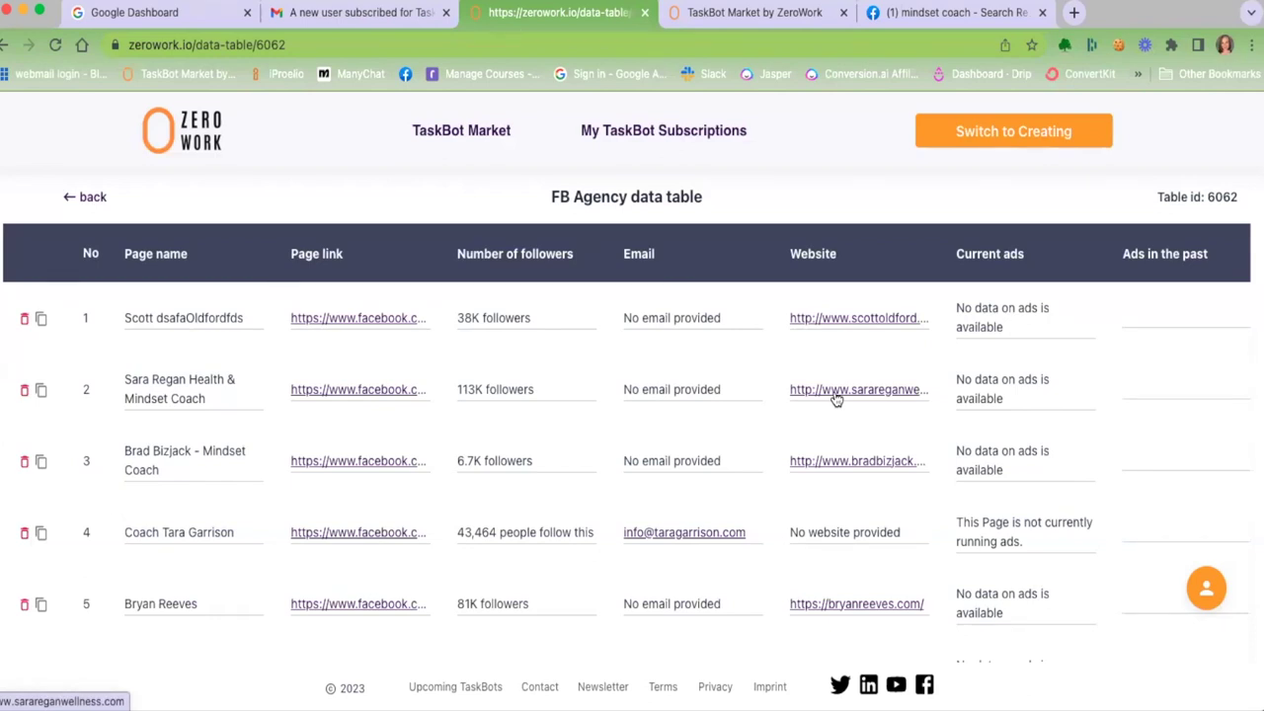
left_click(973, 13)
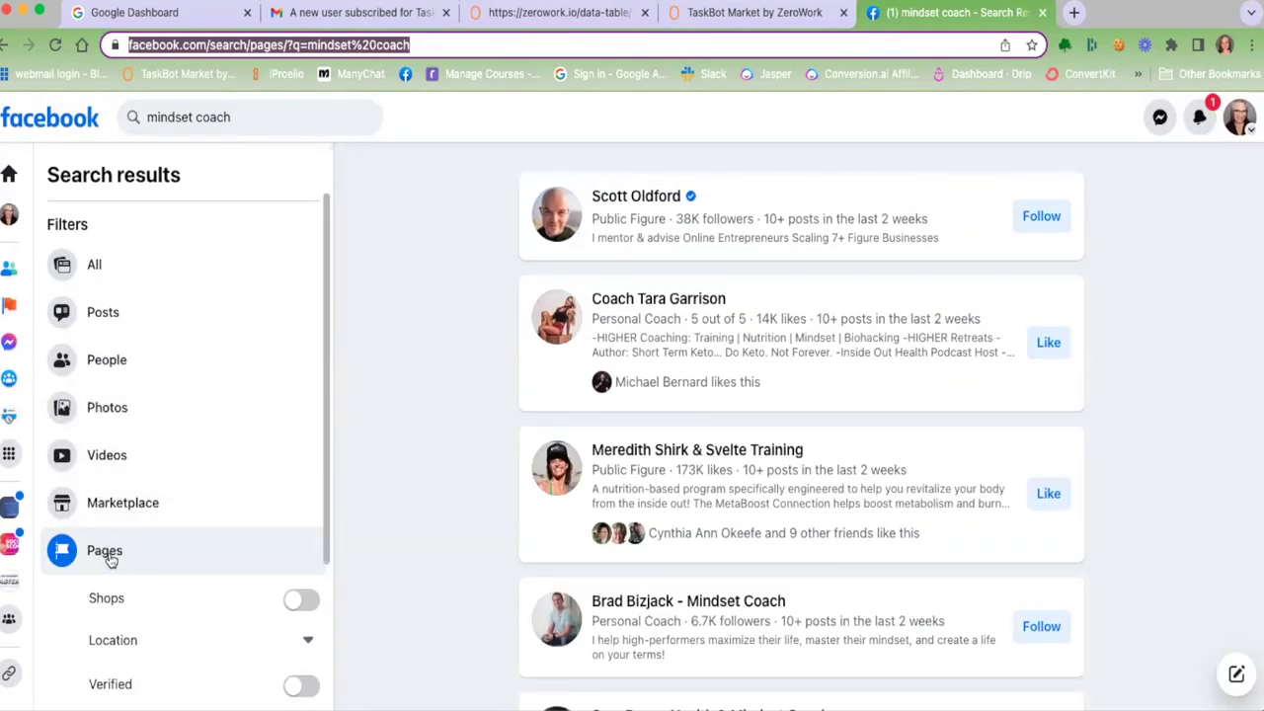
left_click(538, 14)
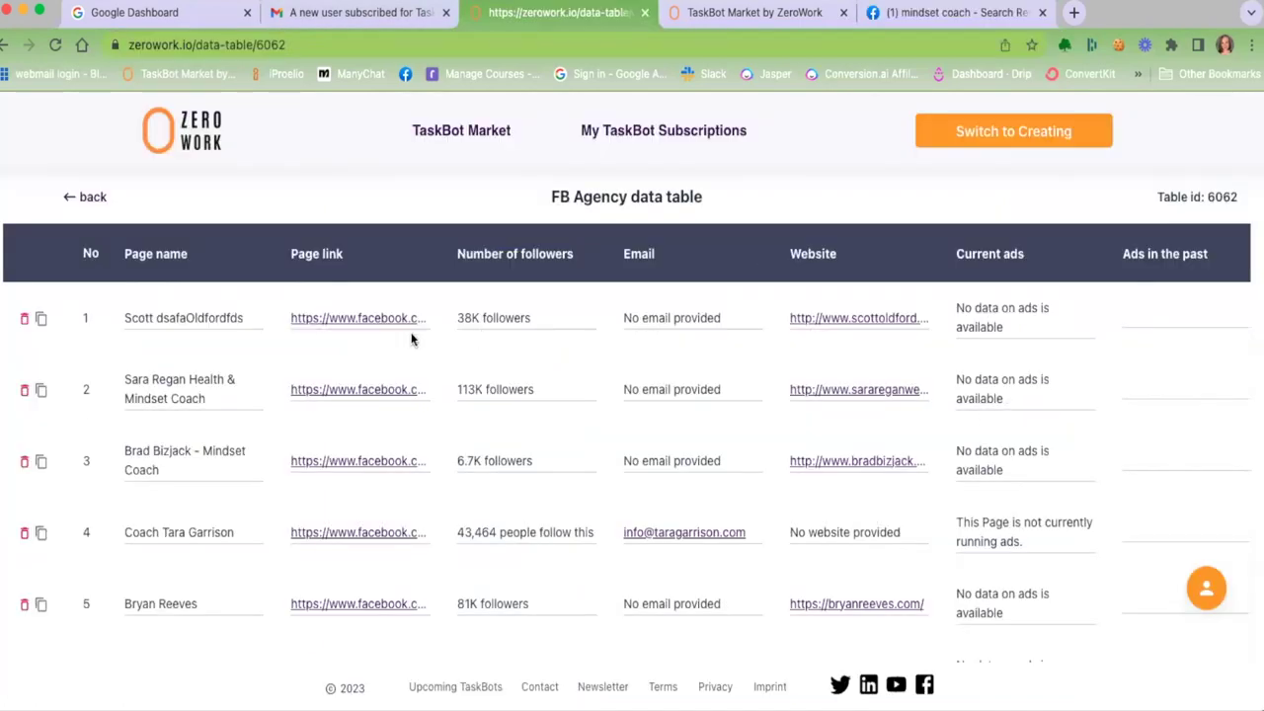
Go back to the TaskBot's data tables and reopen the FB Agency data table to review its columns through Page check
left_click(96, 198)
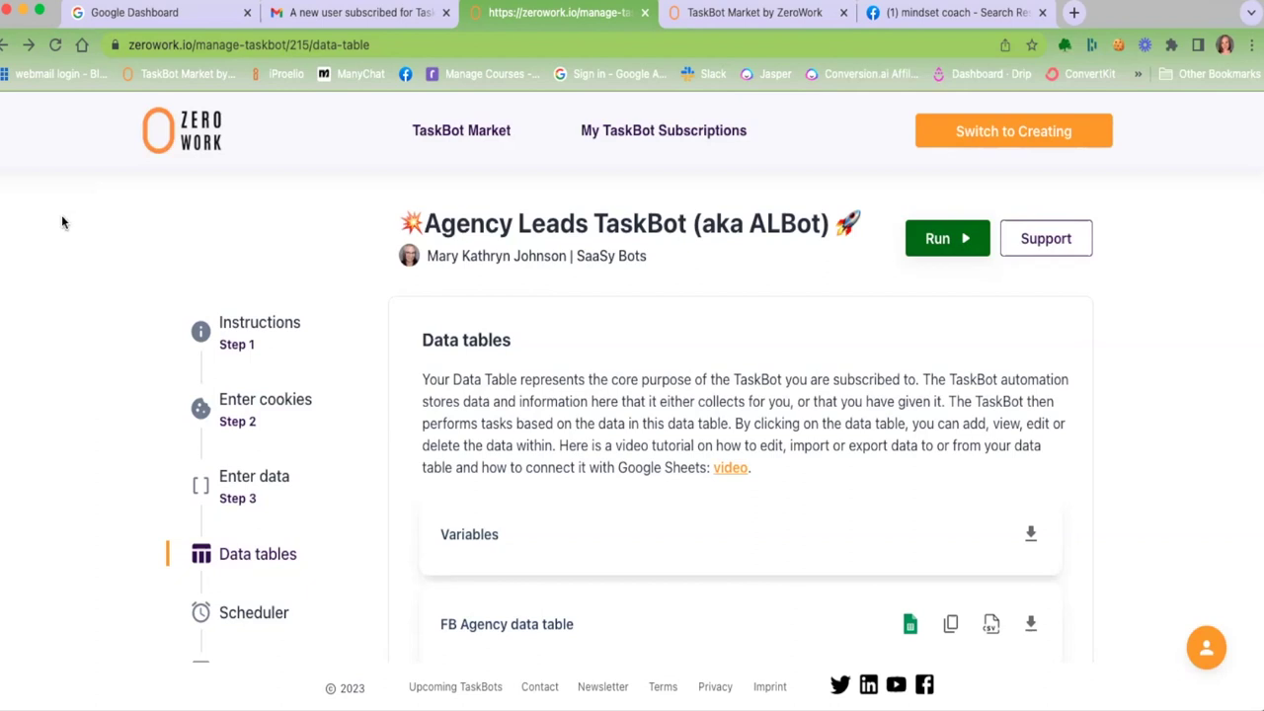
scroll(728, 378, "down", 2)
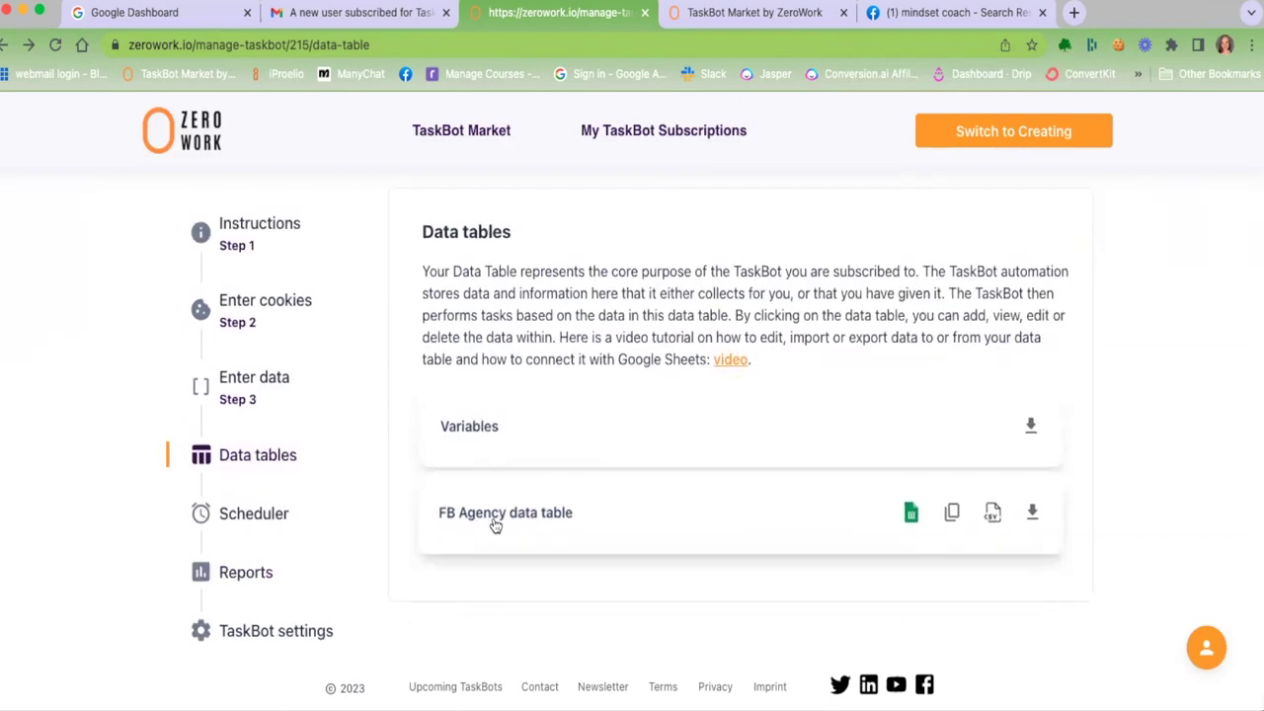
left_click(536, 518)
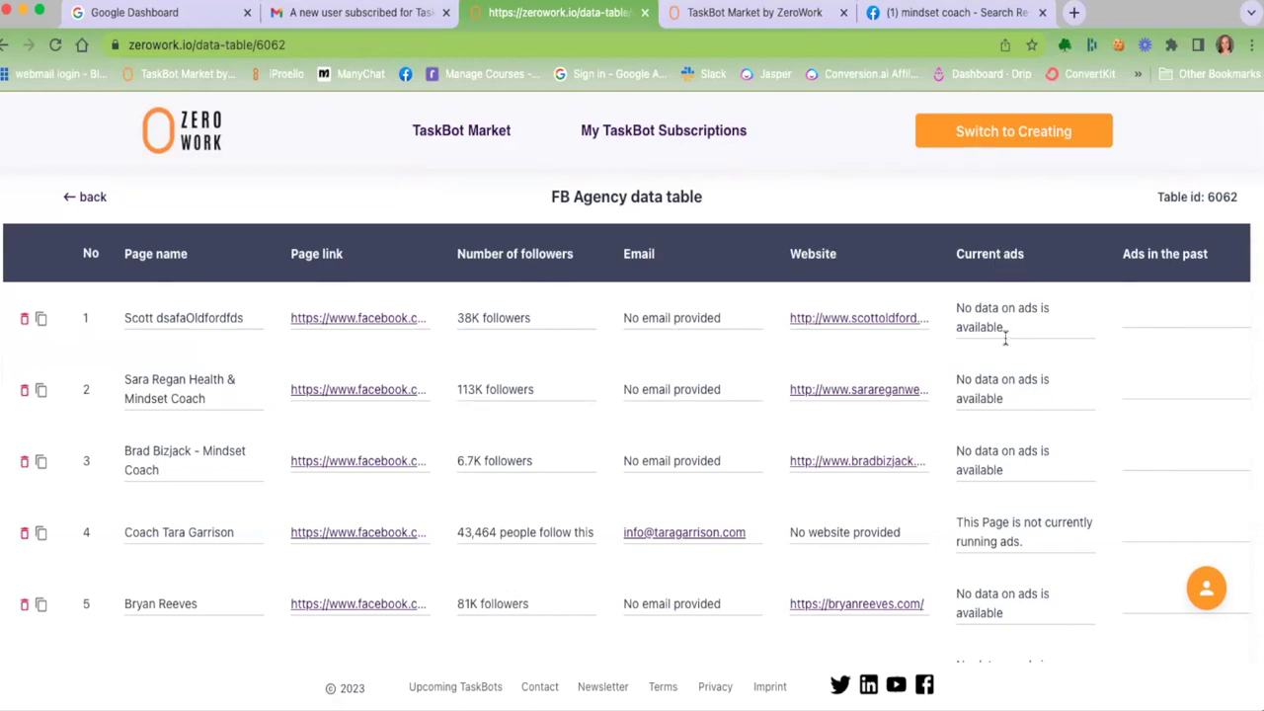
scroll(1004, 338, "right", 5)
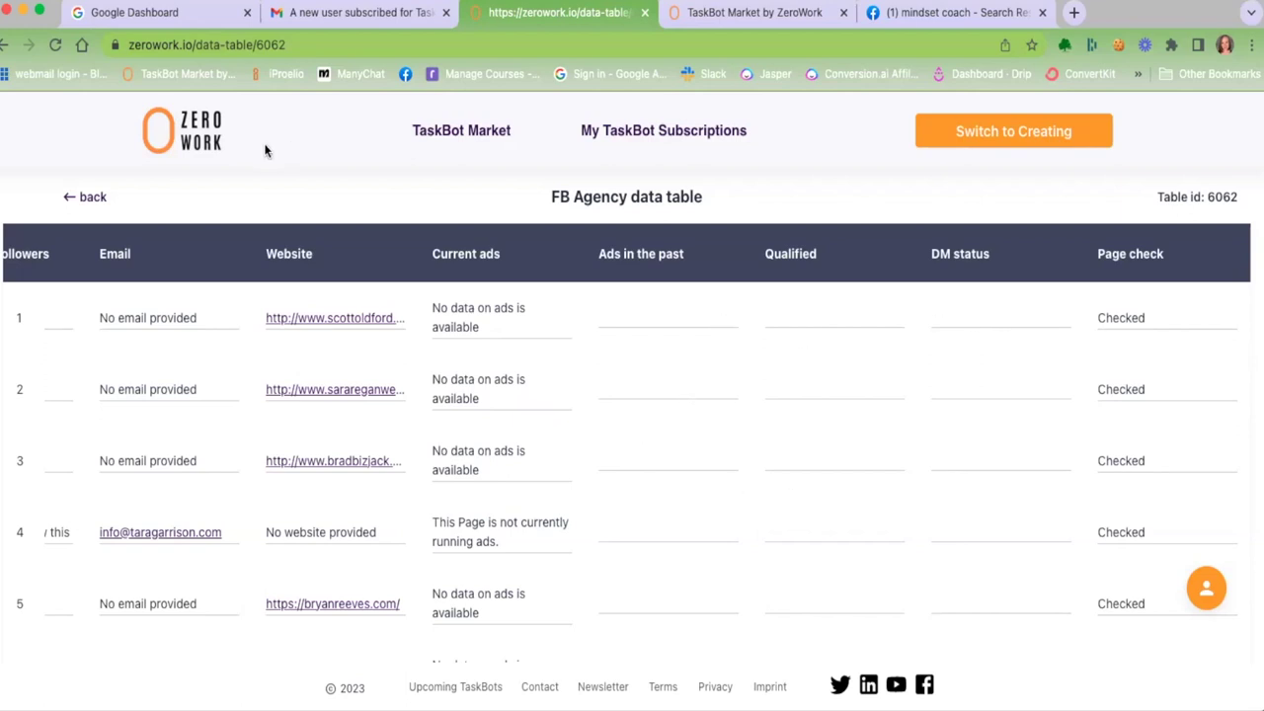
Return to the data tables and view the CSV update options for the FB Agency data table, closing them without importing
left_click(85, 196)
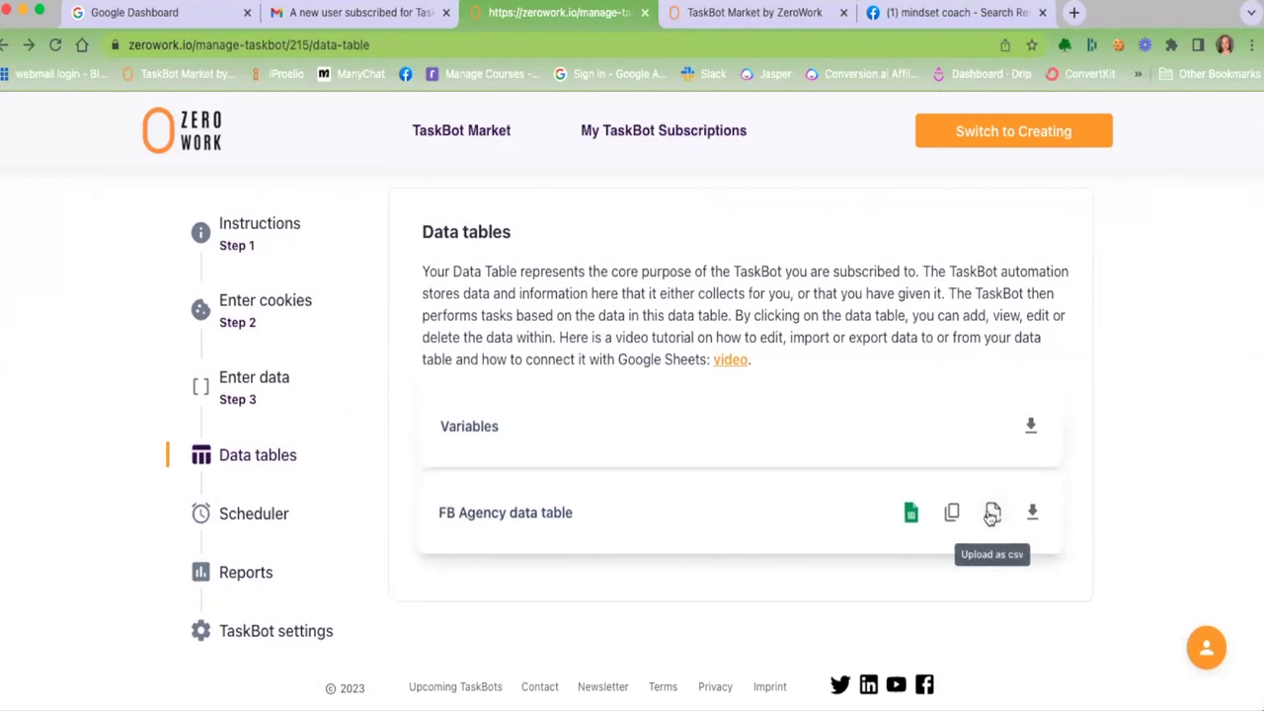
left_click(990, 514)
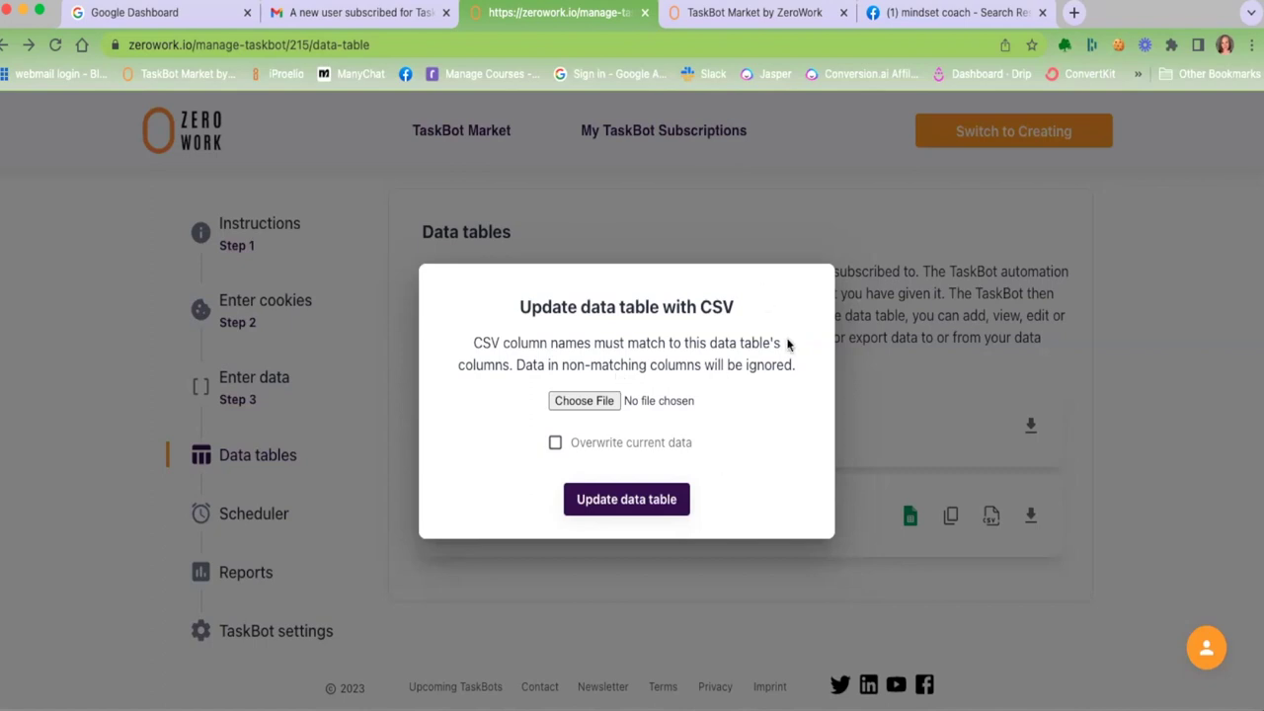
left_click(320, 370)
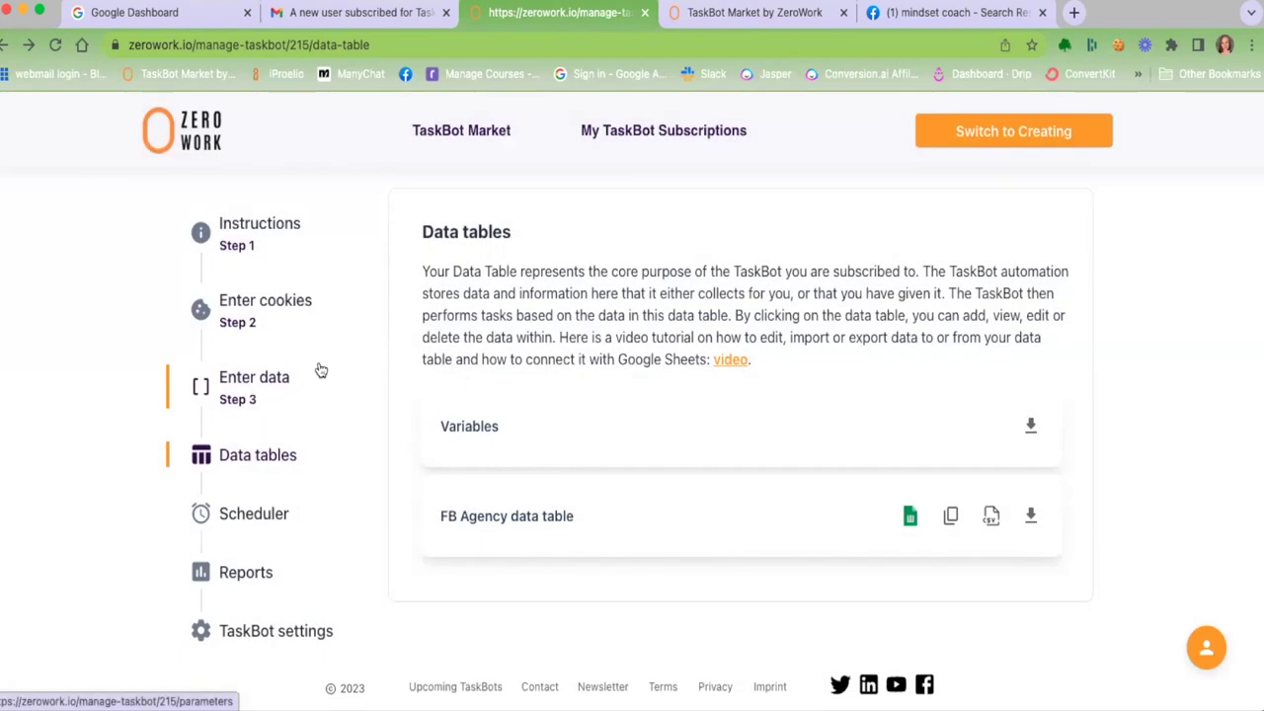
Set the limit of profiles saved during each TaskBot run to 1 in the TaskBot's data entries
left_click(240, 379)
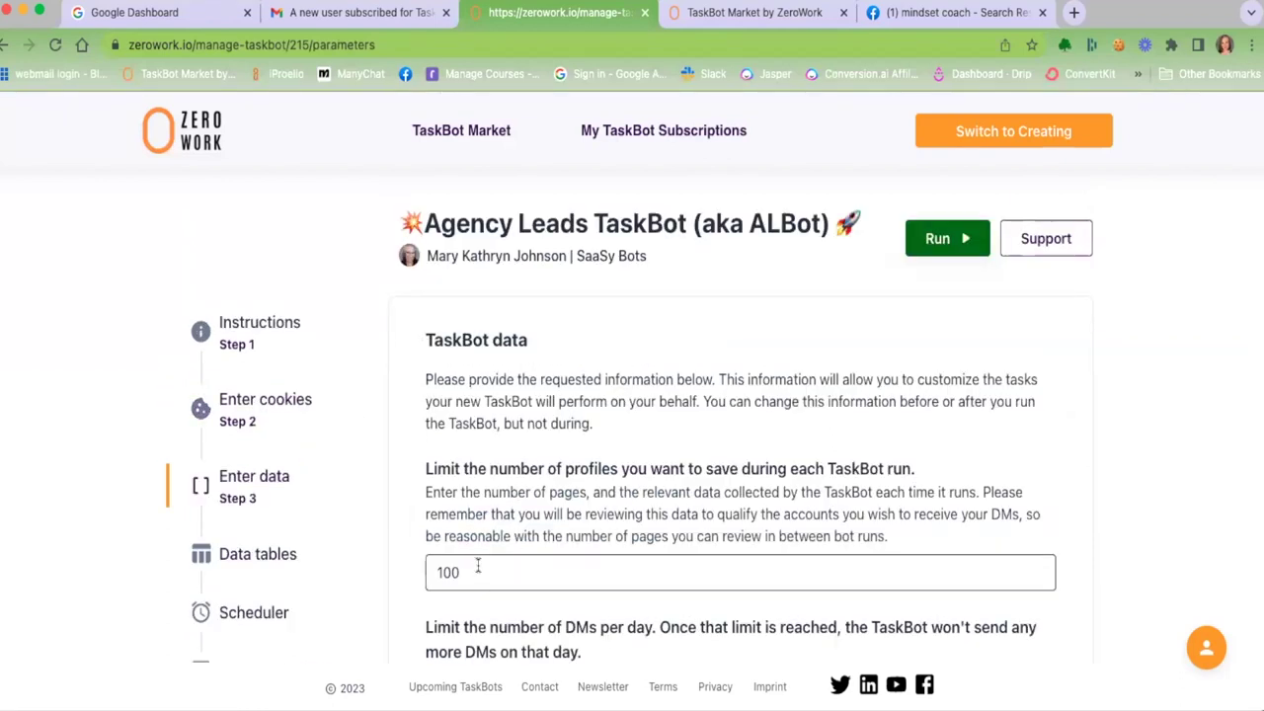
left_click_drag(477, 571, 403, 570)
type("1")
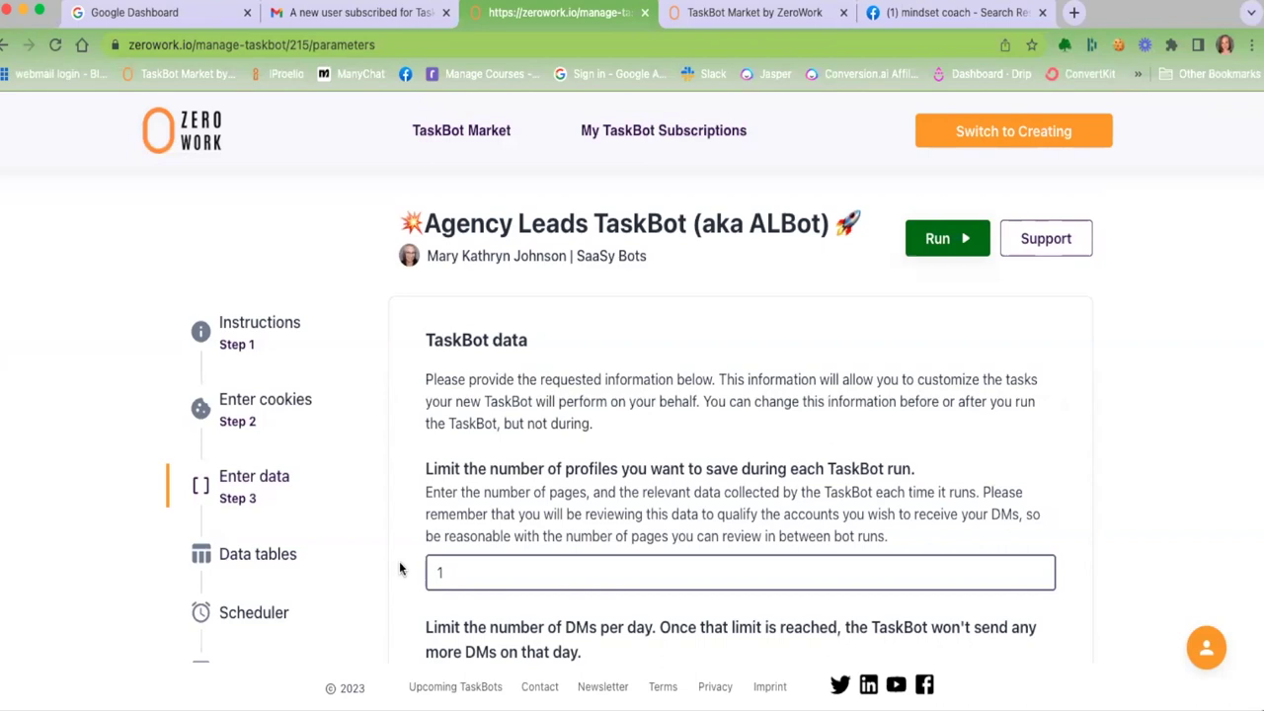
key("Tab")
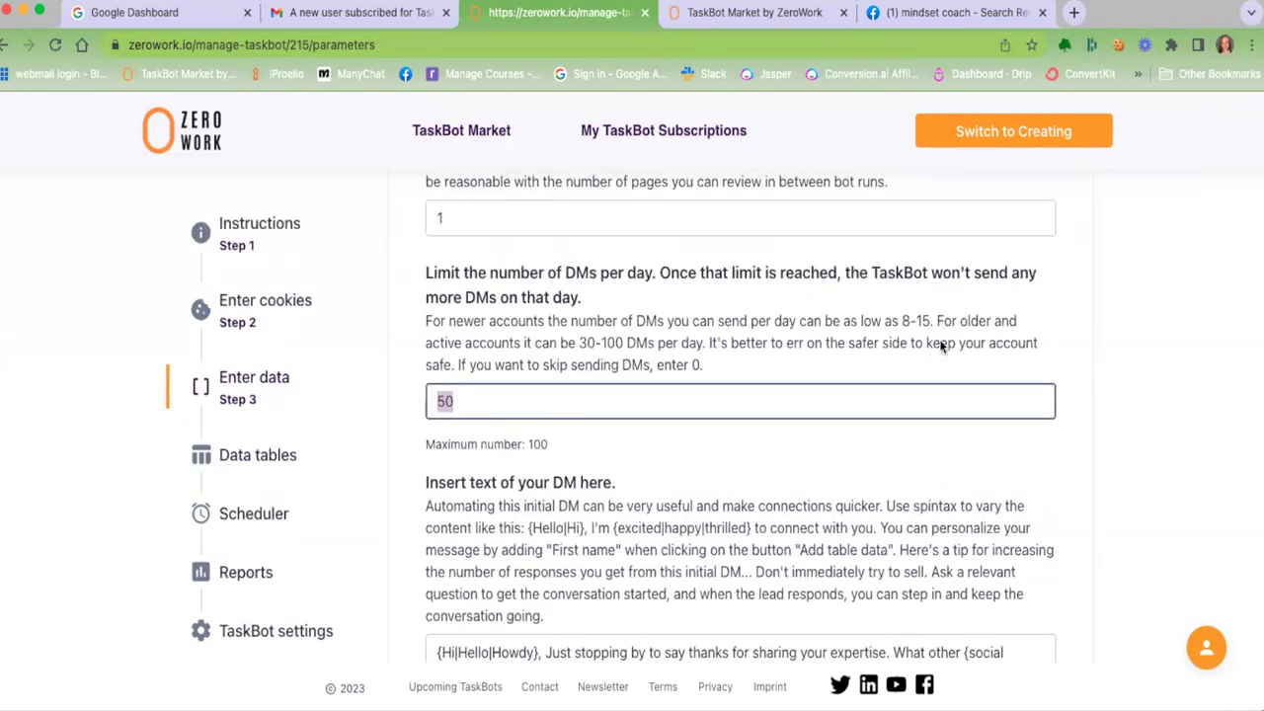
scroll(762, 330, "up", 2)
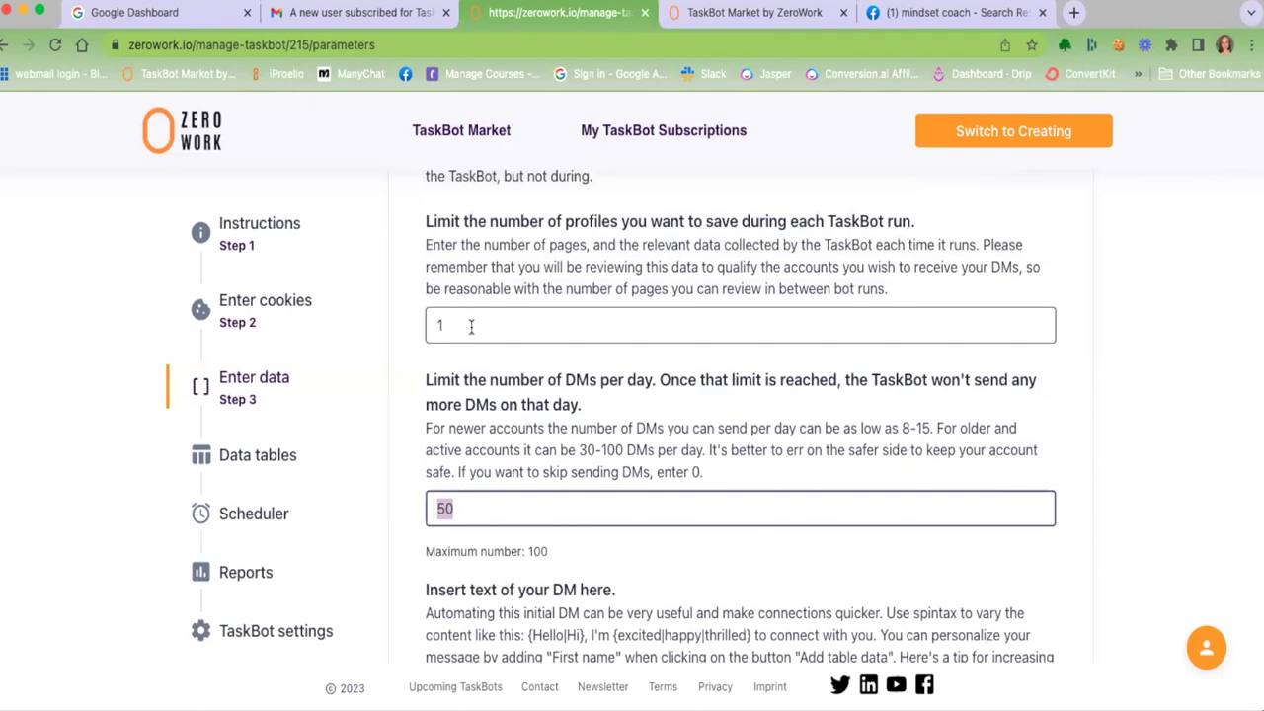
Review the TaskBot's niche keywords link, profile and daily DM limits, DM text and notification email
scroll(724, 578, "down", 6)
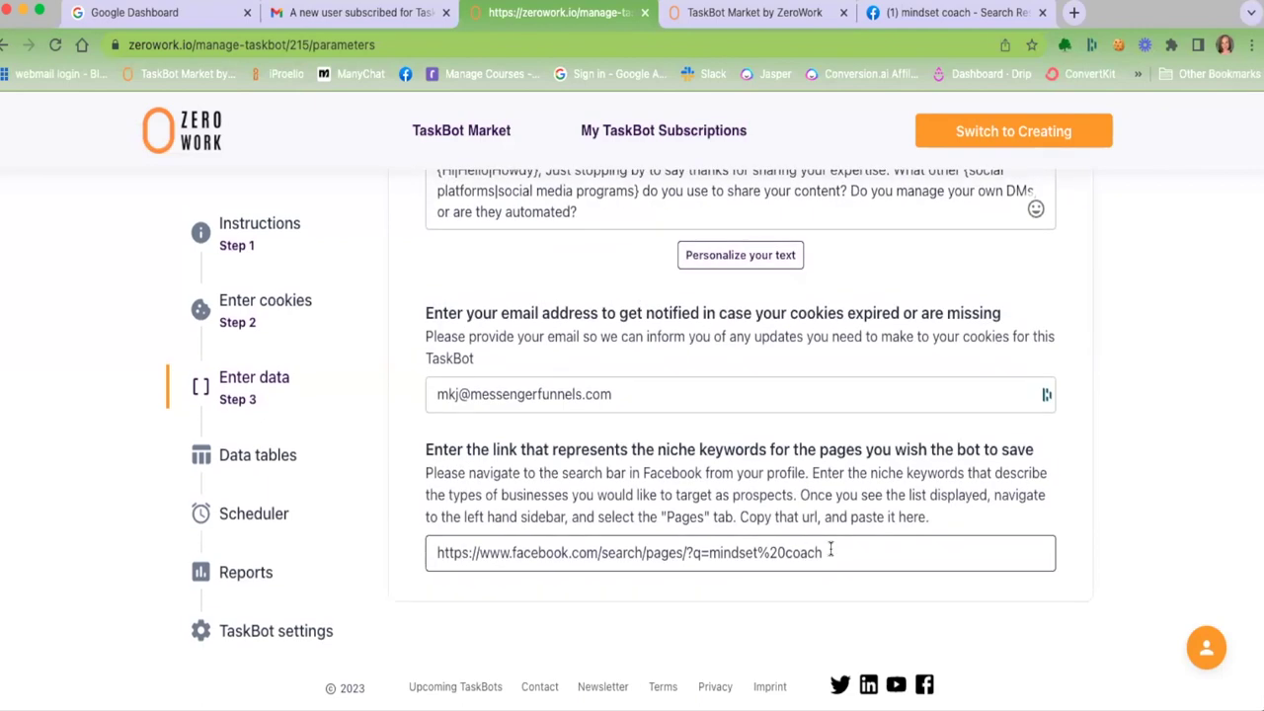
left_click_drag(830, 551, 400, 543)
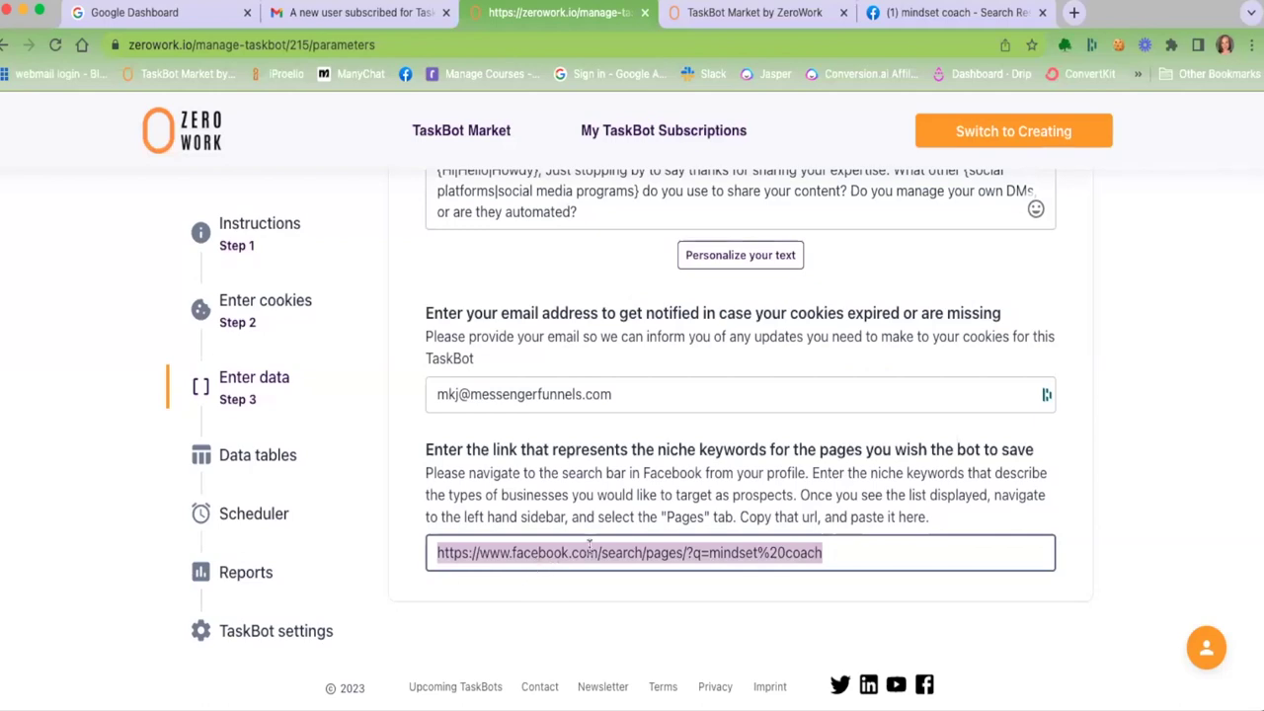
scroll(627, 515, "up", 6)
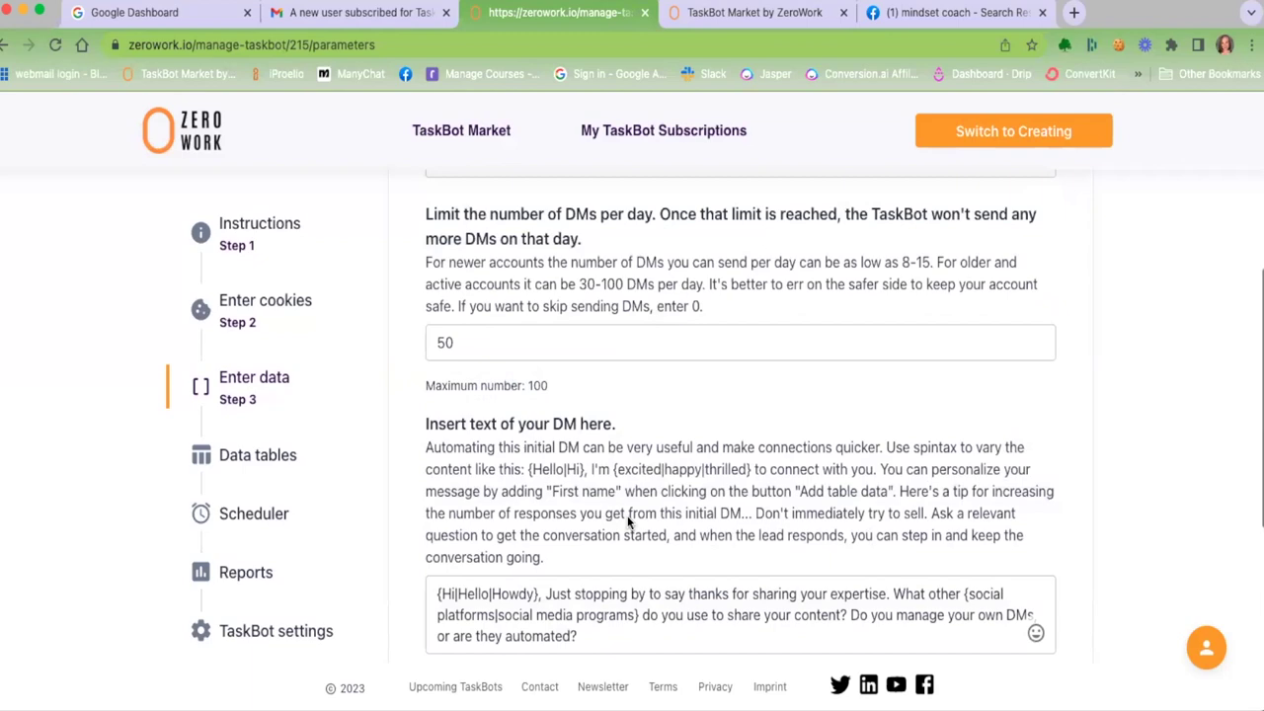
scroll(627, 521, "up", 4)
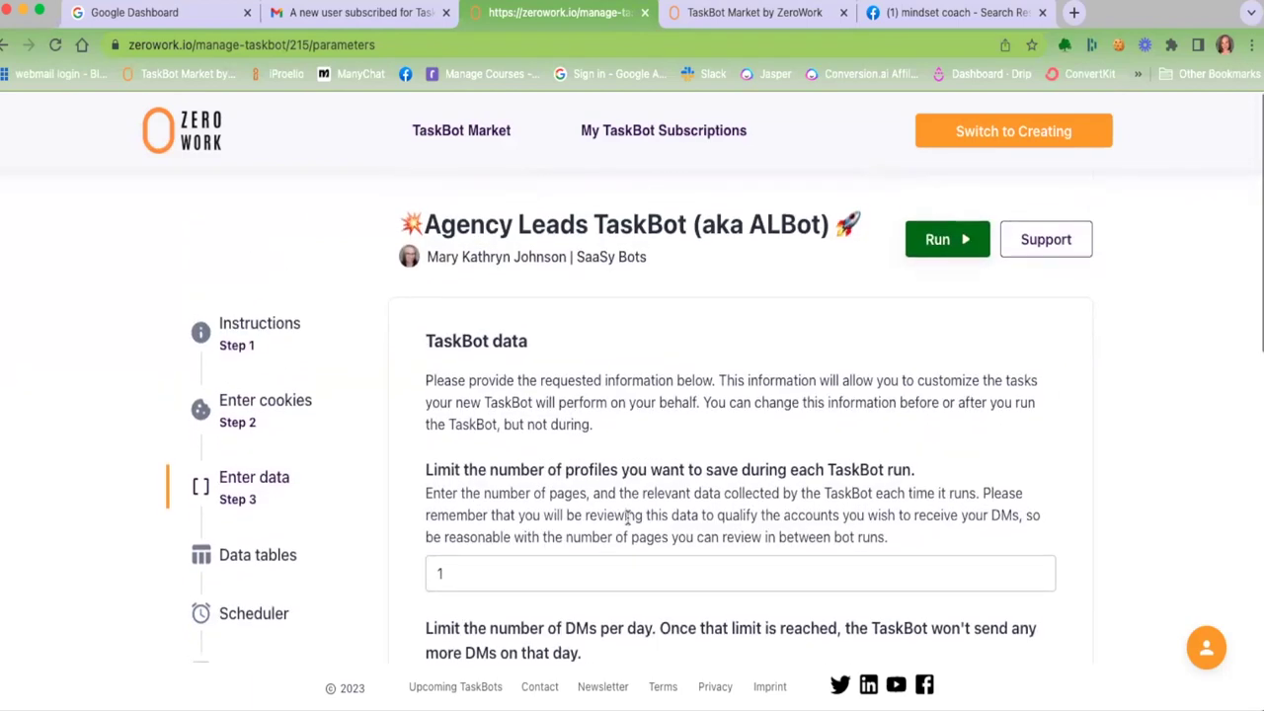
scroll(627, 517, "down", 3)
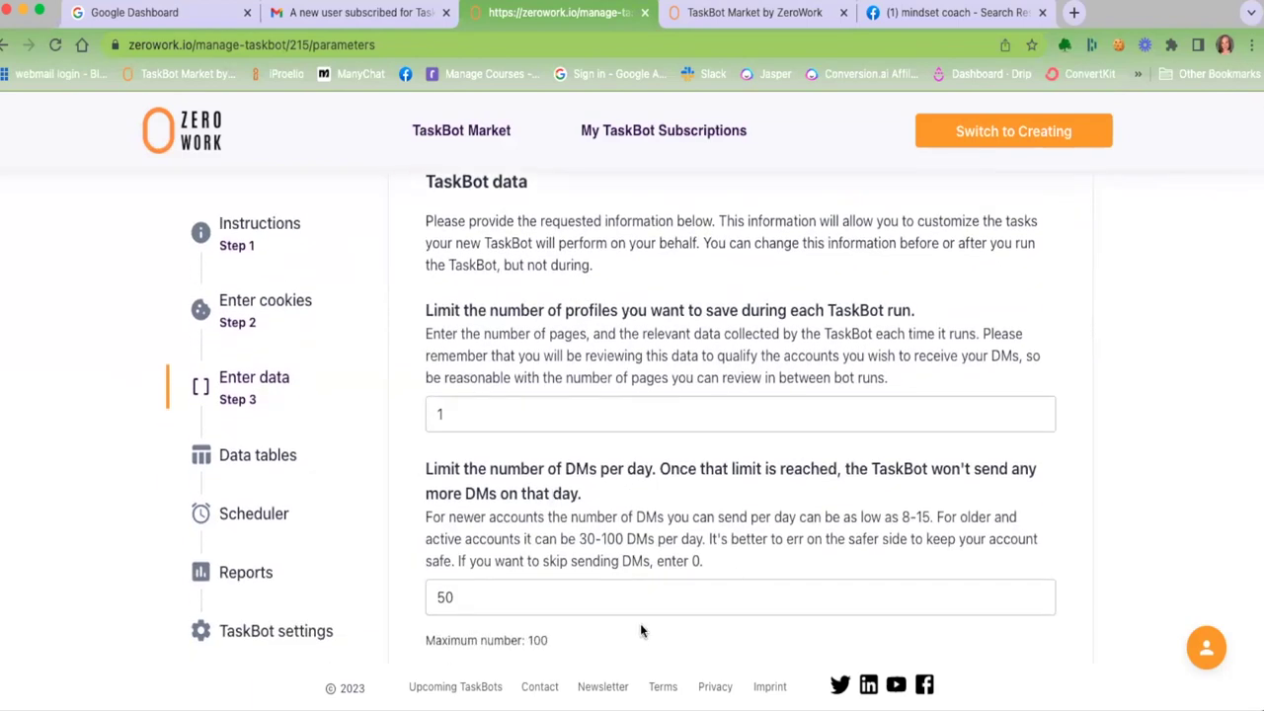
scroll(640, 631, "down", 7)
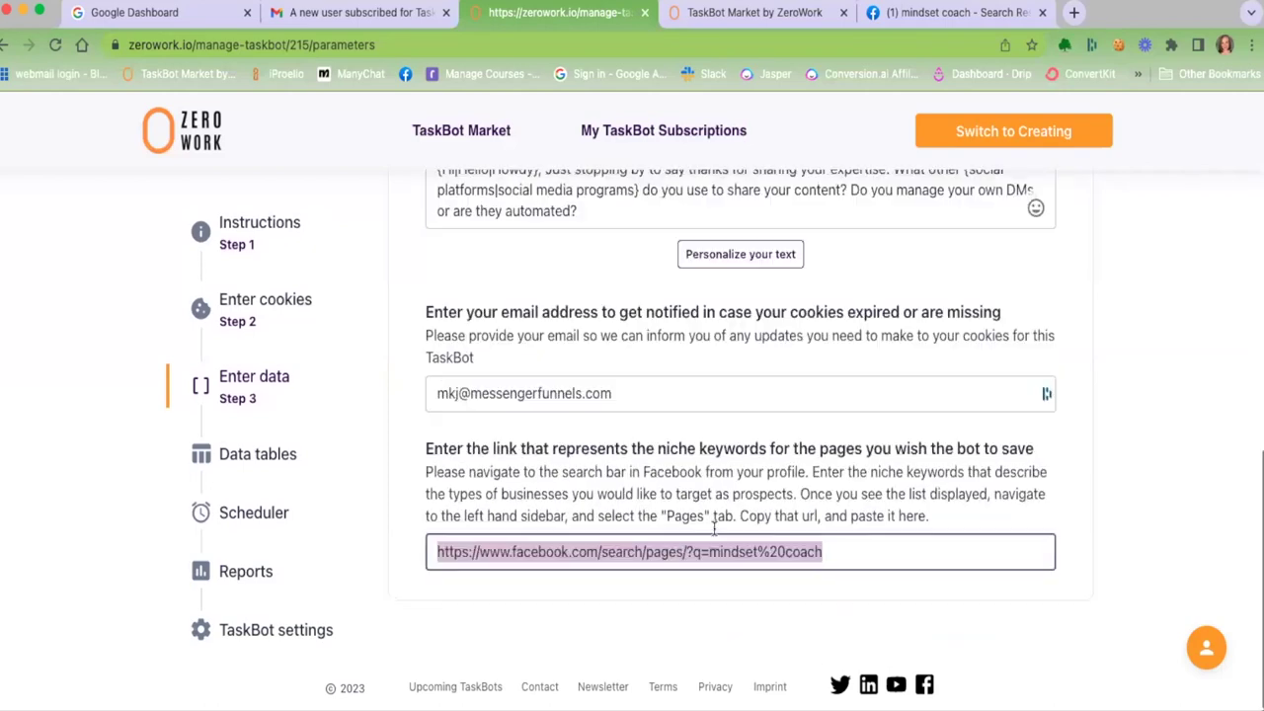
left_click(1163, 477)
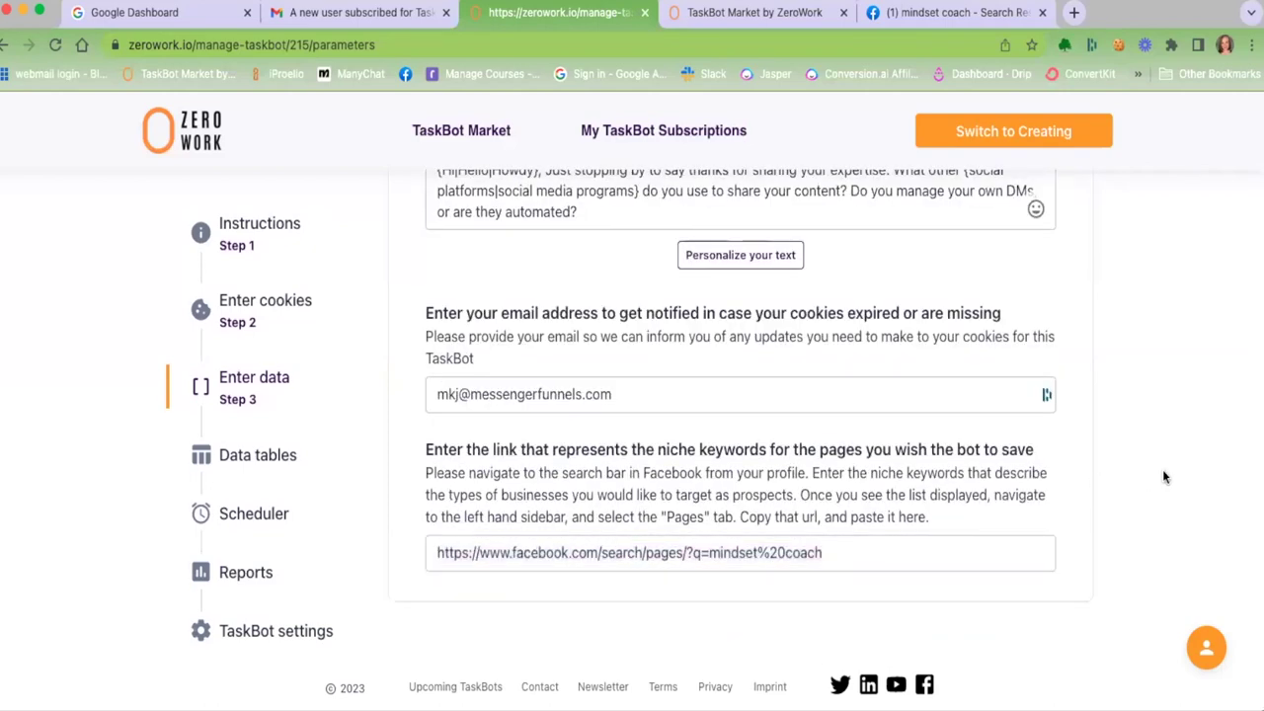
scroll(1164, 477, "up", 3)
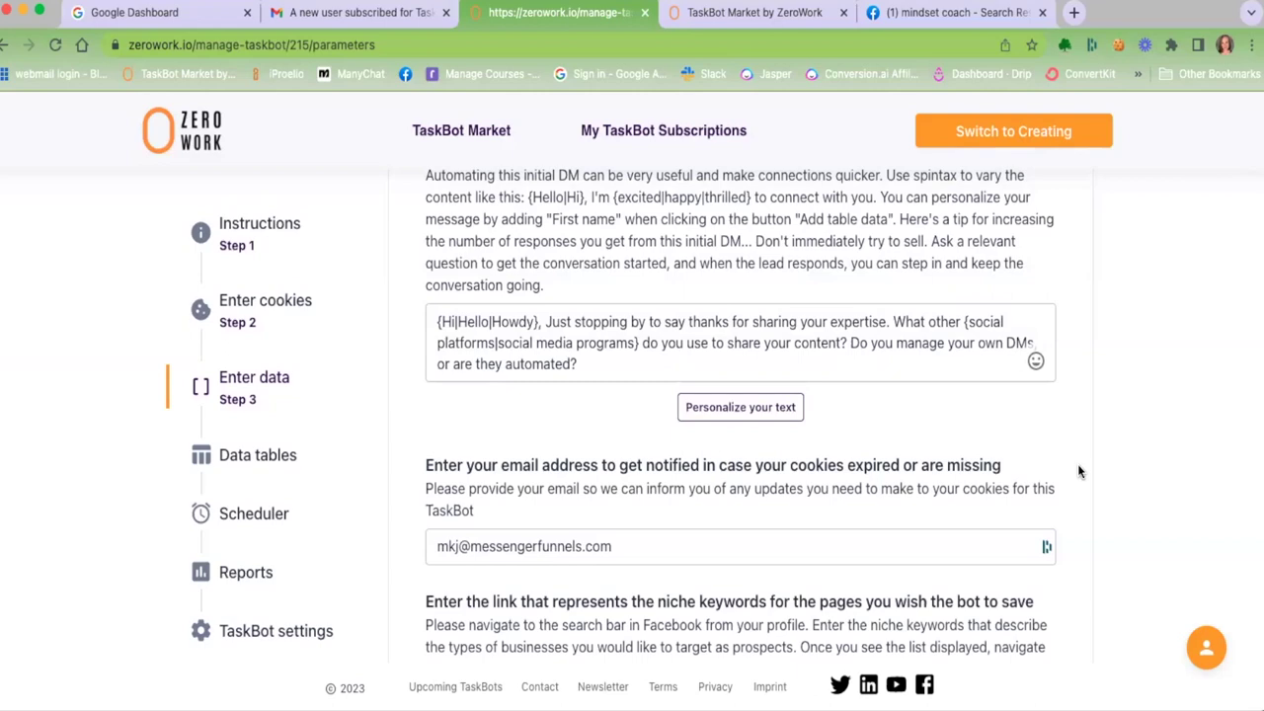
Examine the TaskBot's daily DM limit and its guidance on safe DM numbers for newer and older accounts
scroll(1079, 472, "up", 4)
scroll(980, 306, "up", 4)
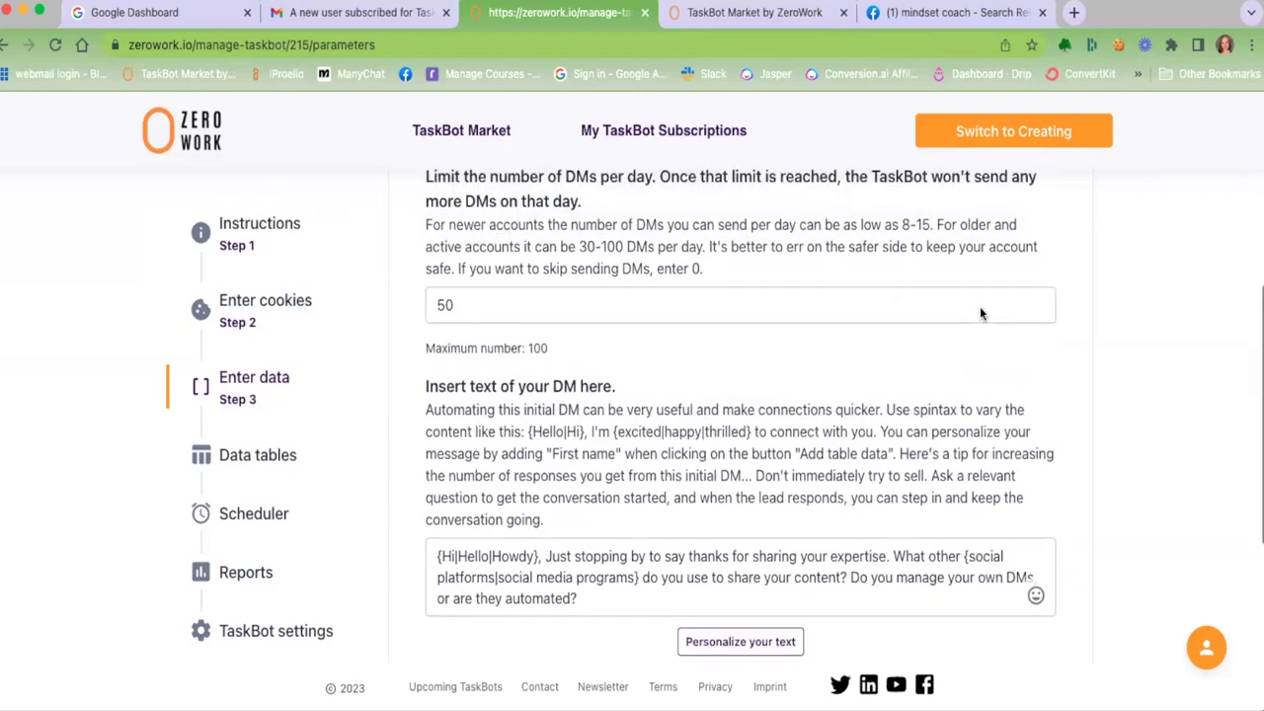
left_click(473, 531)
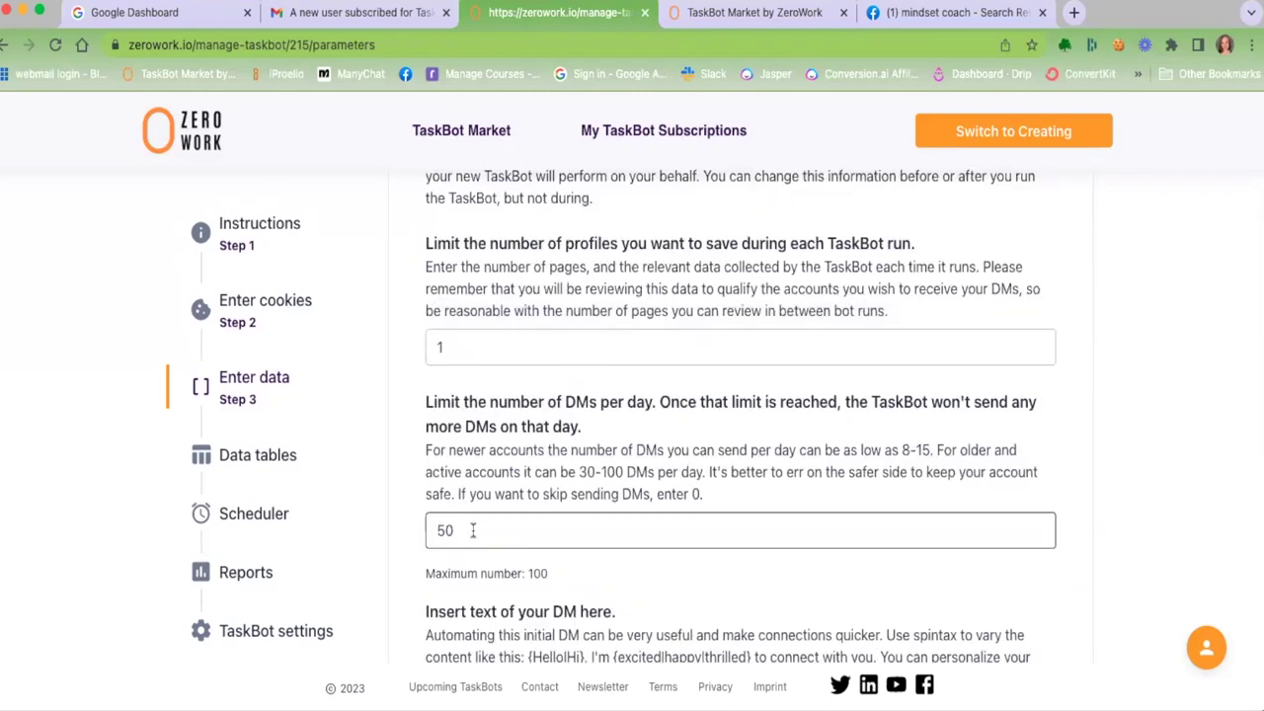
double_click(481, 530)
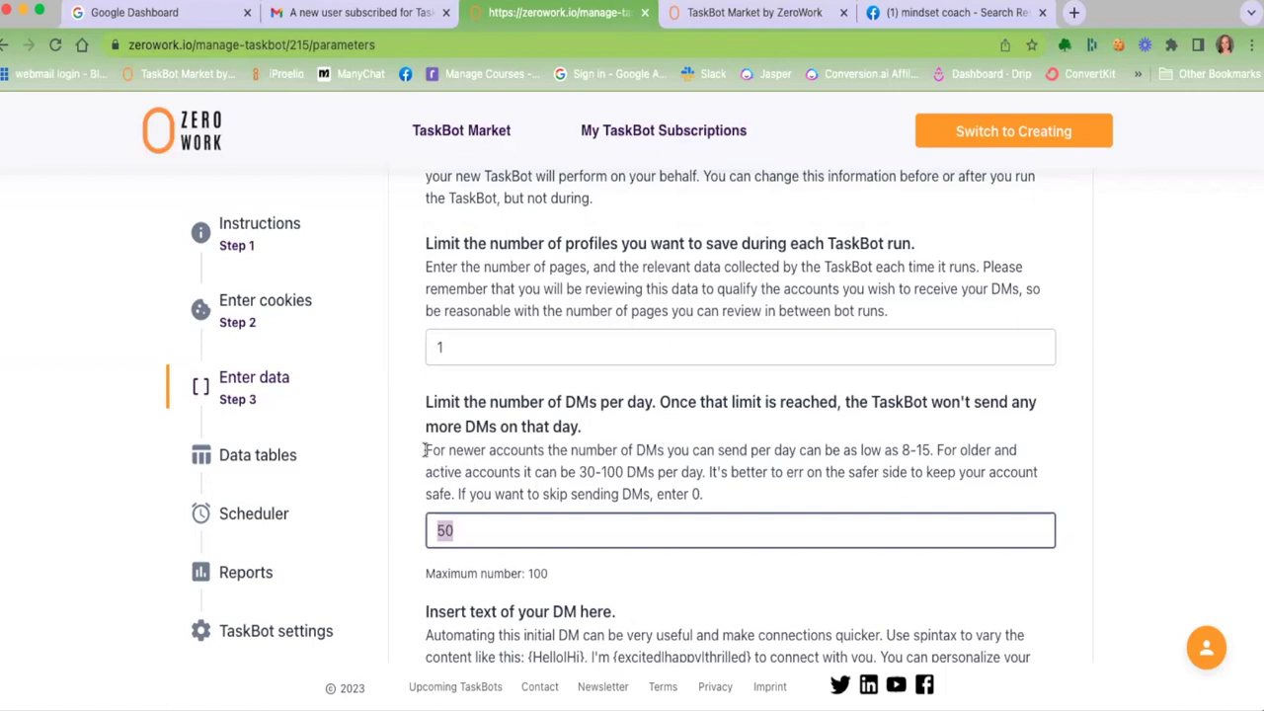
left_click_drag(425, 450, 637, 471)
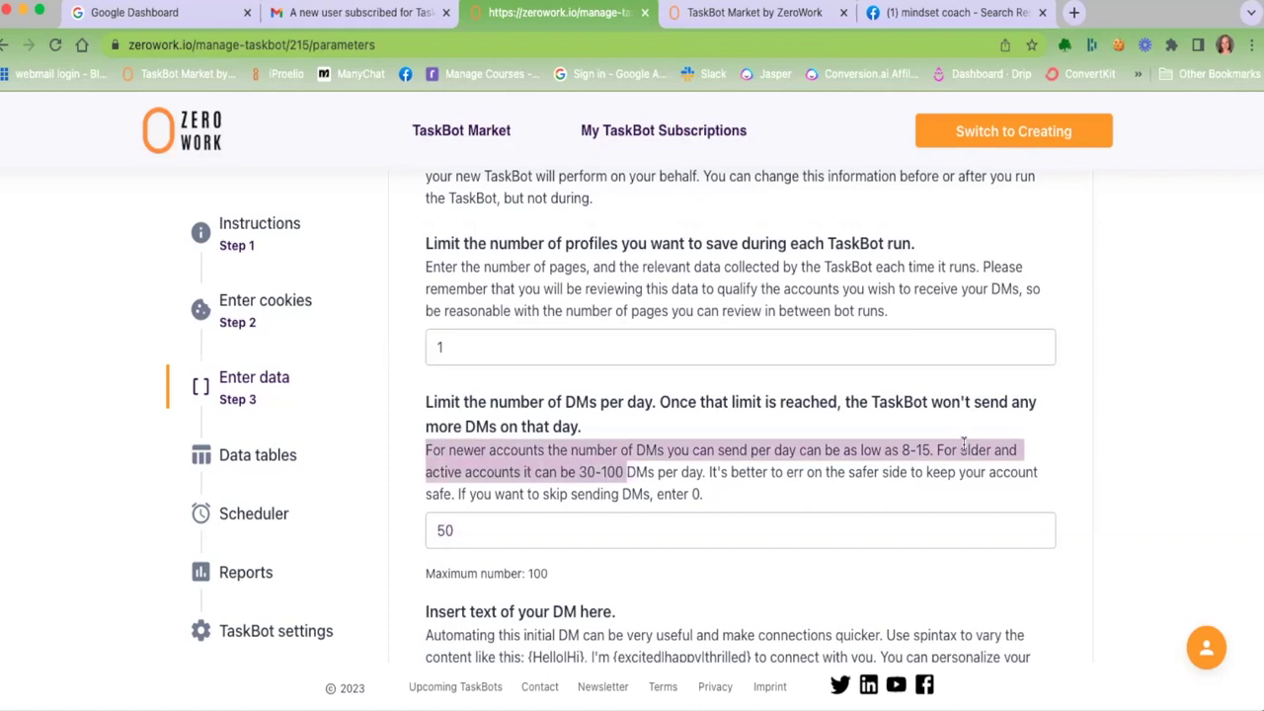
left_click(1137, 453)
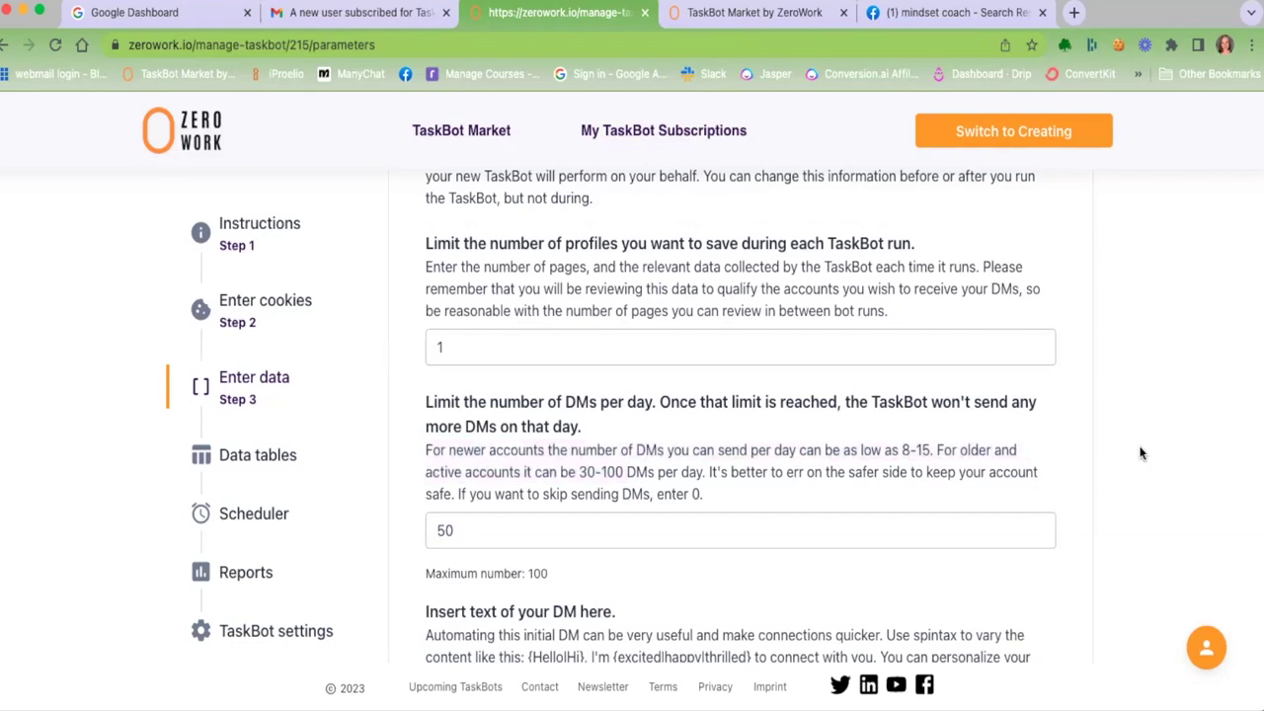
Recheck the DM text and the Facebook page search link entered for the niche keywords in the TaskBot data
scroll(1140, 453, "down", 3)
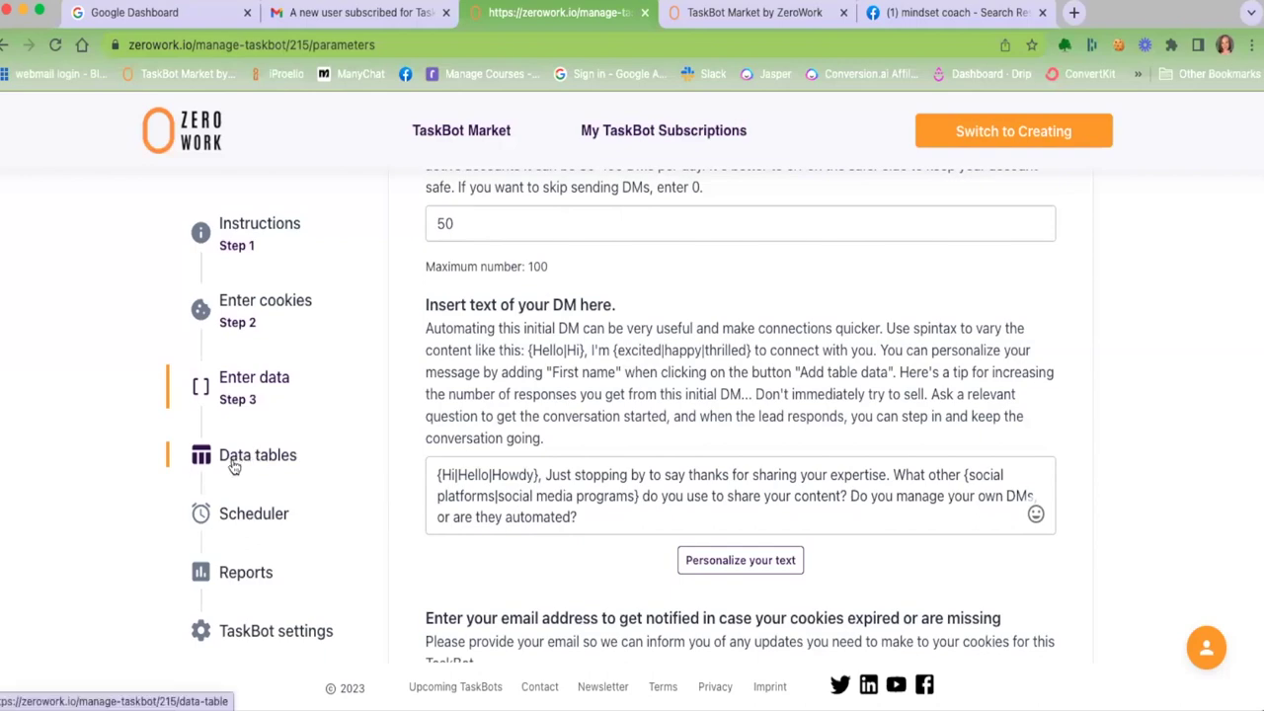
scroll(432, 518, "up", 5)
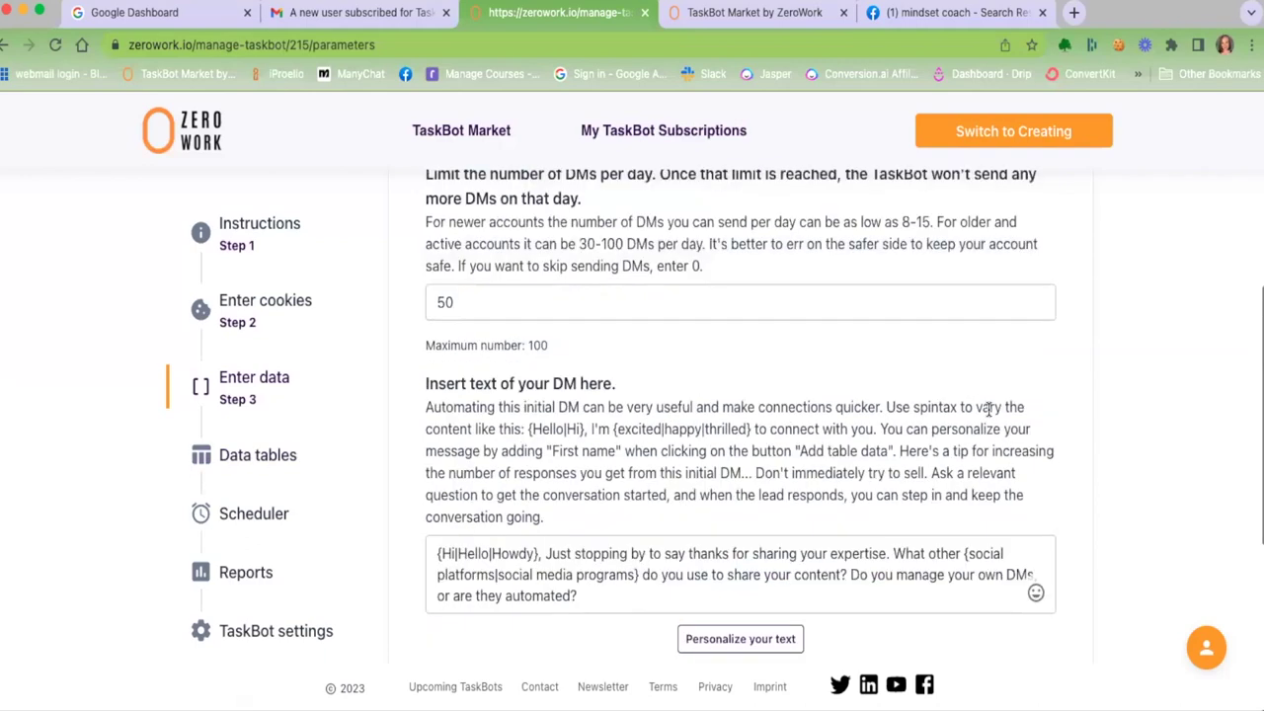
scroll(693, 635, "down", 10)
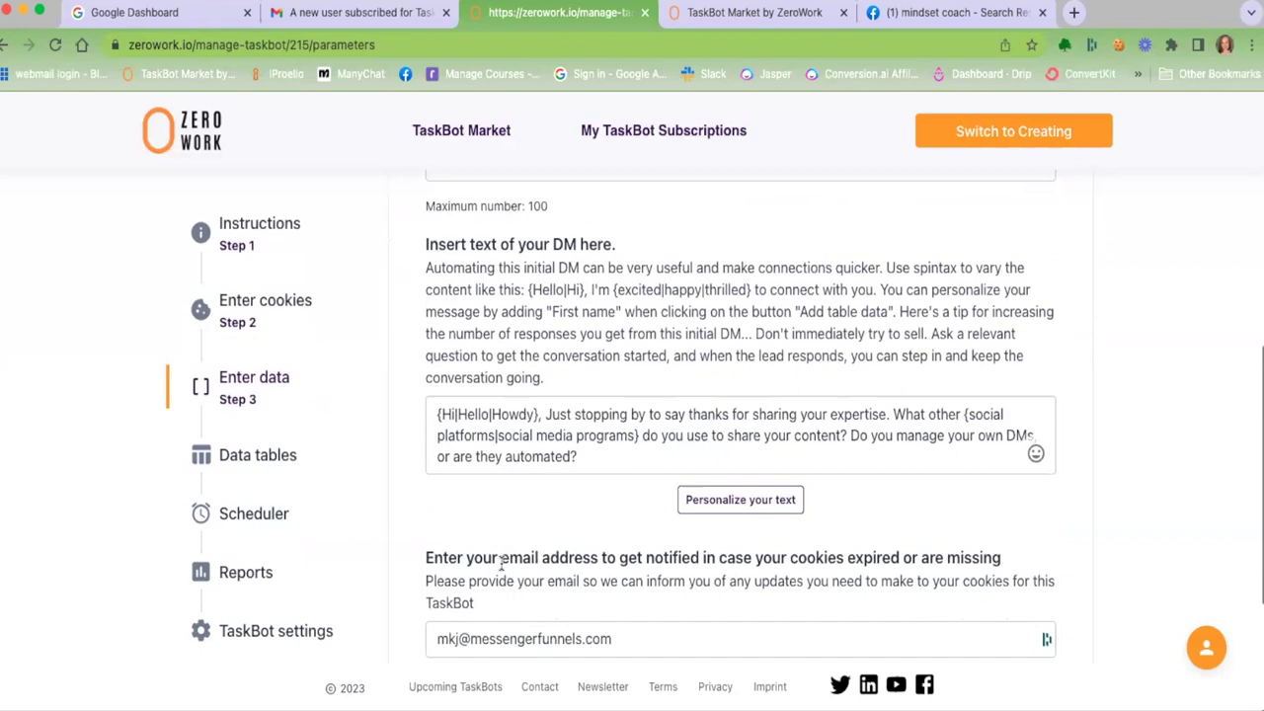
left_click_drag(855, 556, 434, 554)
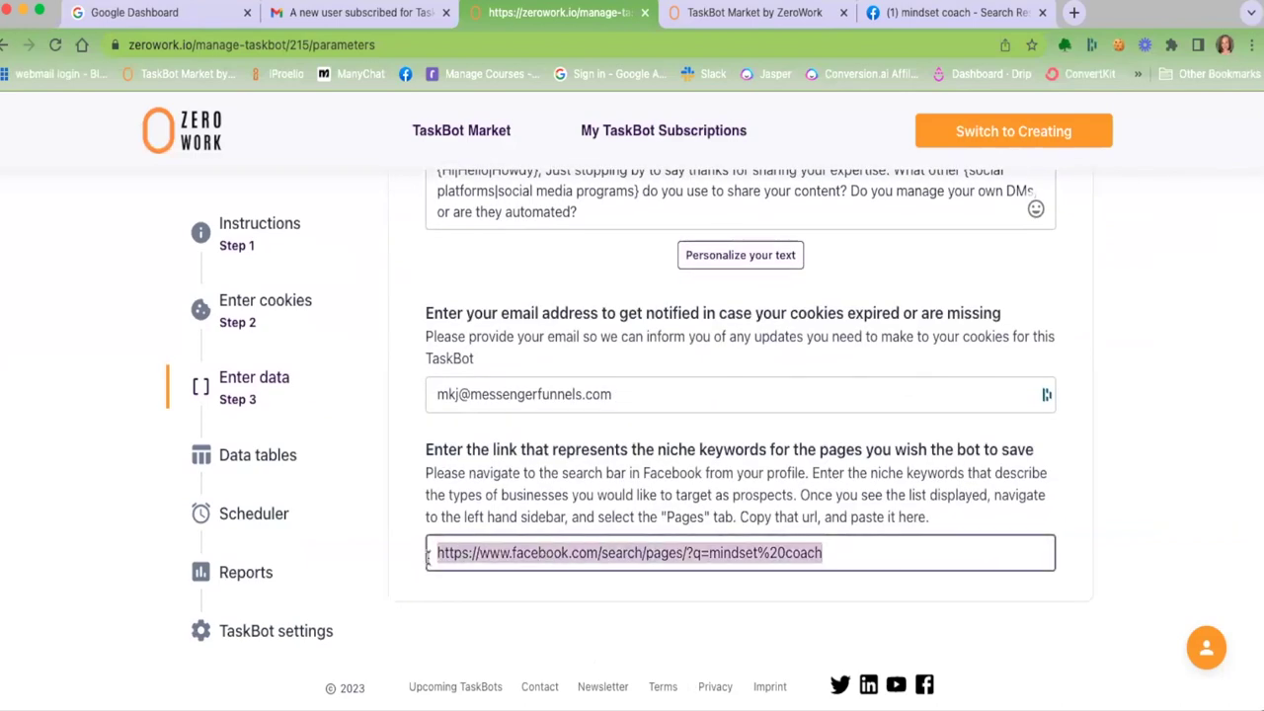
left_click(1166, 340)
scroll(1166, 340, "up", 10)
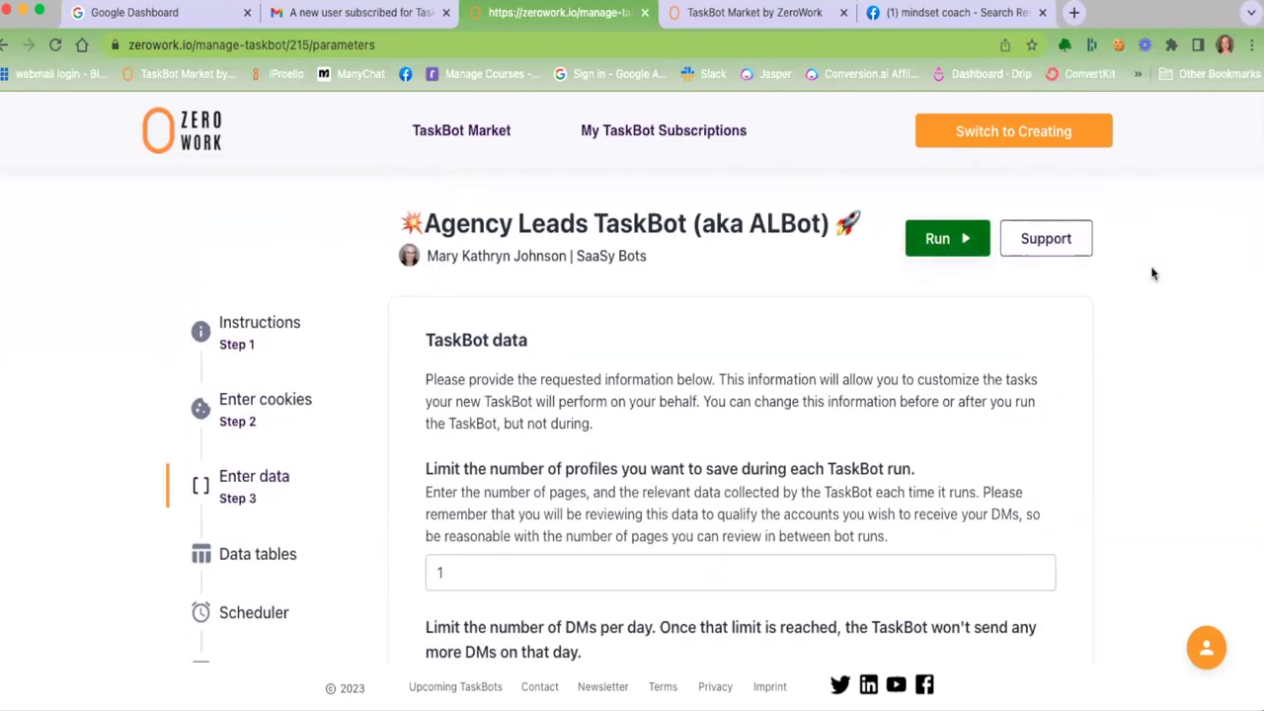